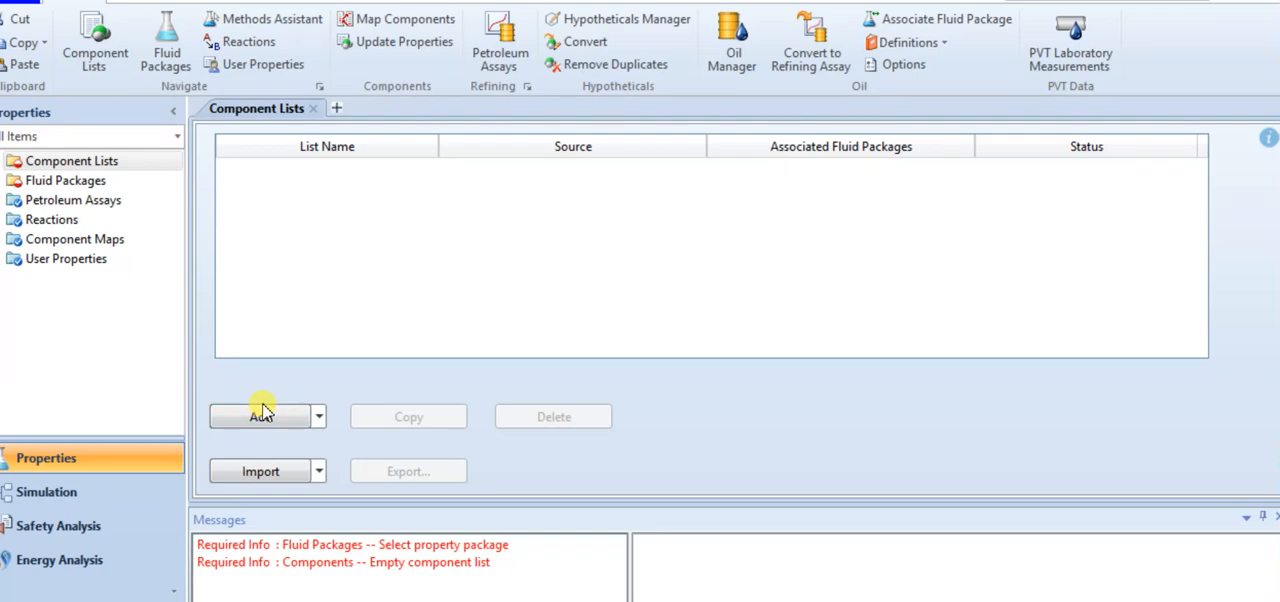
Create a new component list and add CO2 to it, following the feed table in the Word document "distillation example"
{"action": "left_click", "coordinate": [261, 418]}
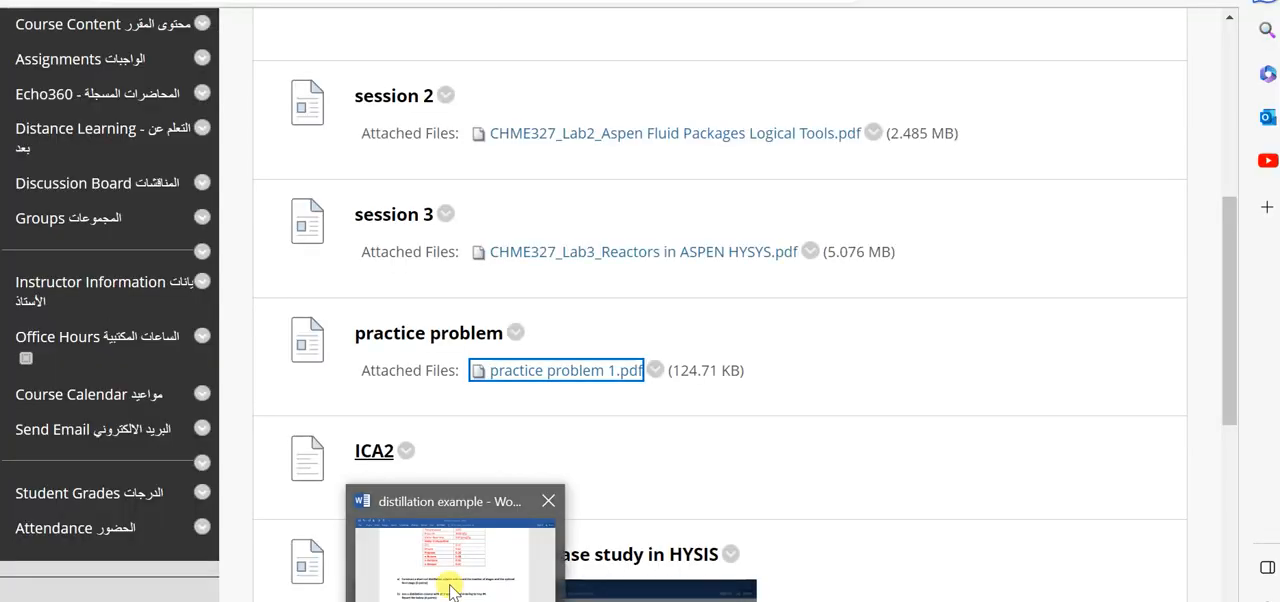
{"action": "left_click", "coordinate": [450, 590]}
{"action": "scroll", "coordinate": [565, 440], "scroll_direction": "up", "scroll_amount": 4}
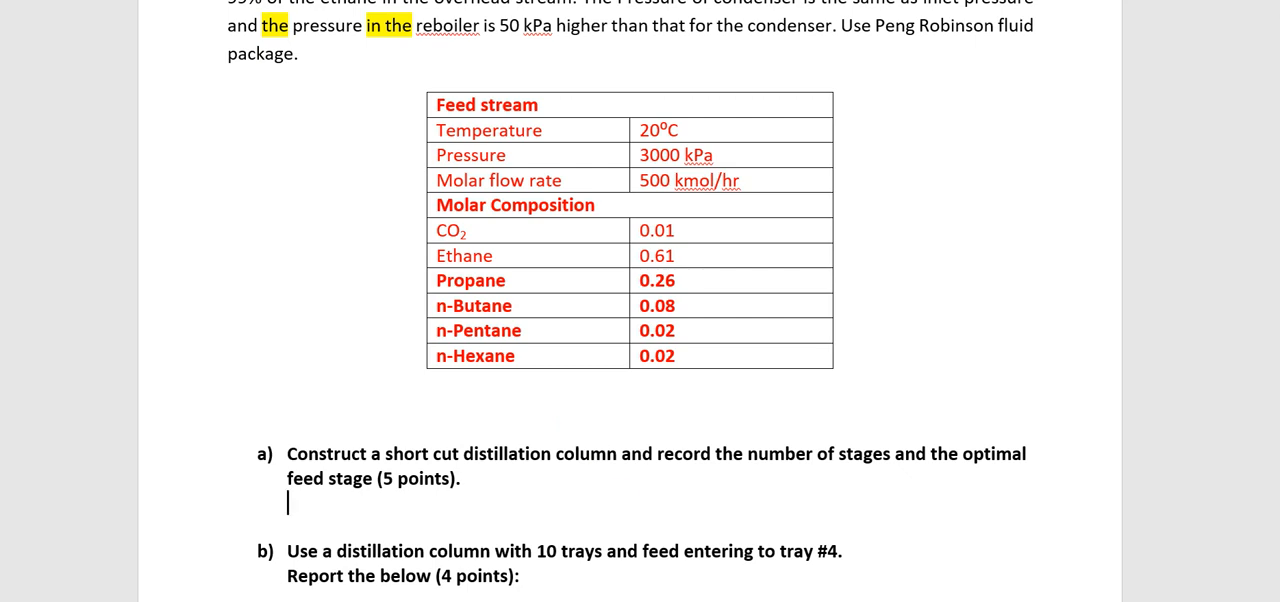
{"action": "left_click", "coordinate": [617, 571]}
{"action": "left_click", "coordinate": [928, 207]}
{"action": "type", "text": "co2"}
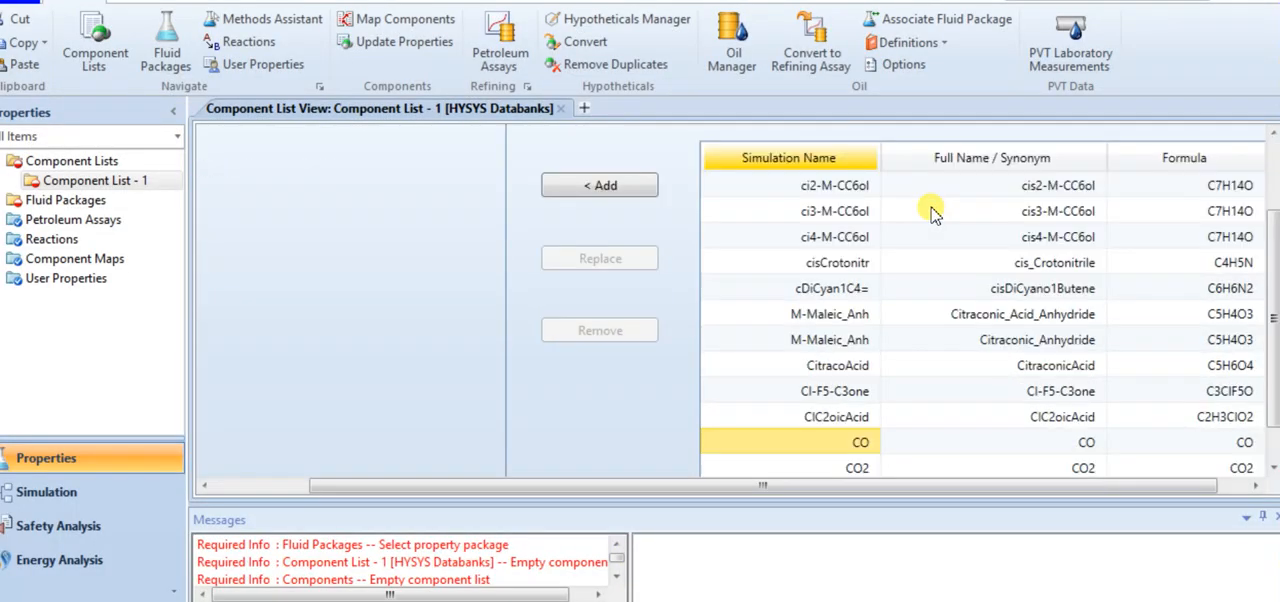
{"action": "double_click", "coordinate": [860, 238]}
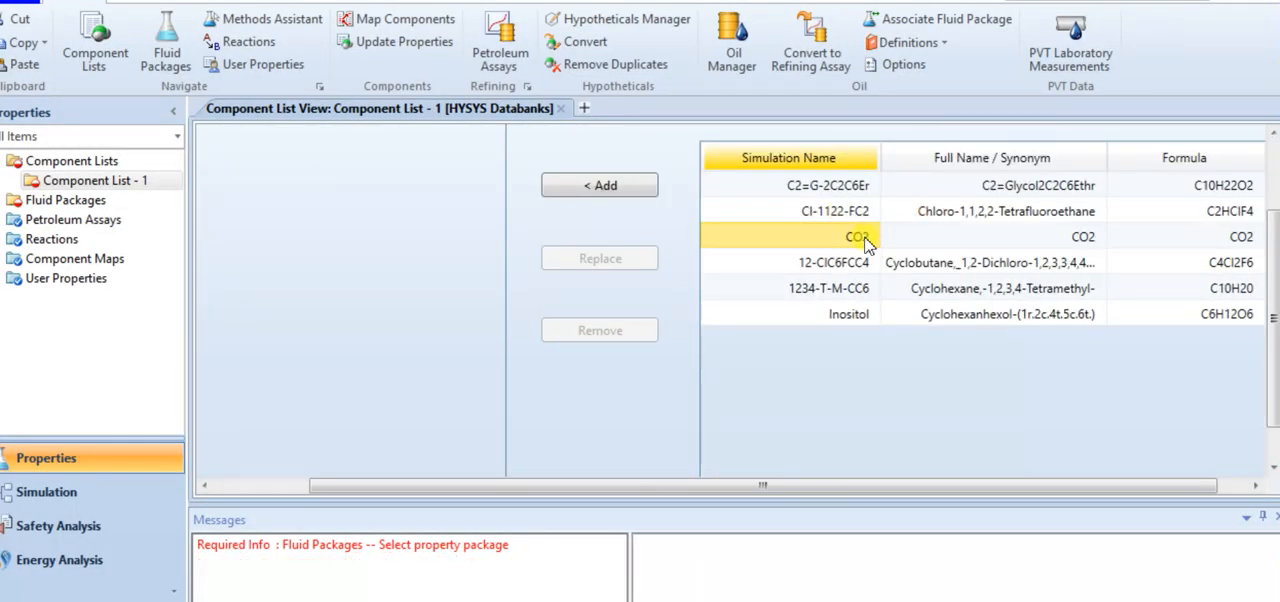
Search the databank for ethane and add Ethane to the component list
{"action": "left_click", "coordinate": [850, 198]}
{"action": "double_click", "coordinate": [850, 198]}
{"action": "type", "text": "eth"}
{"action": "type", "text": "anol"}
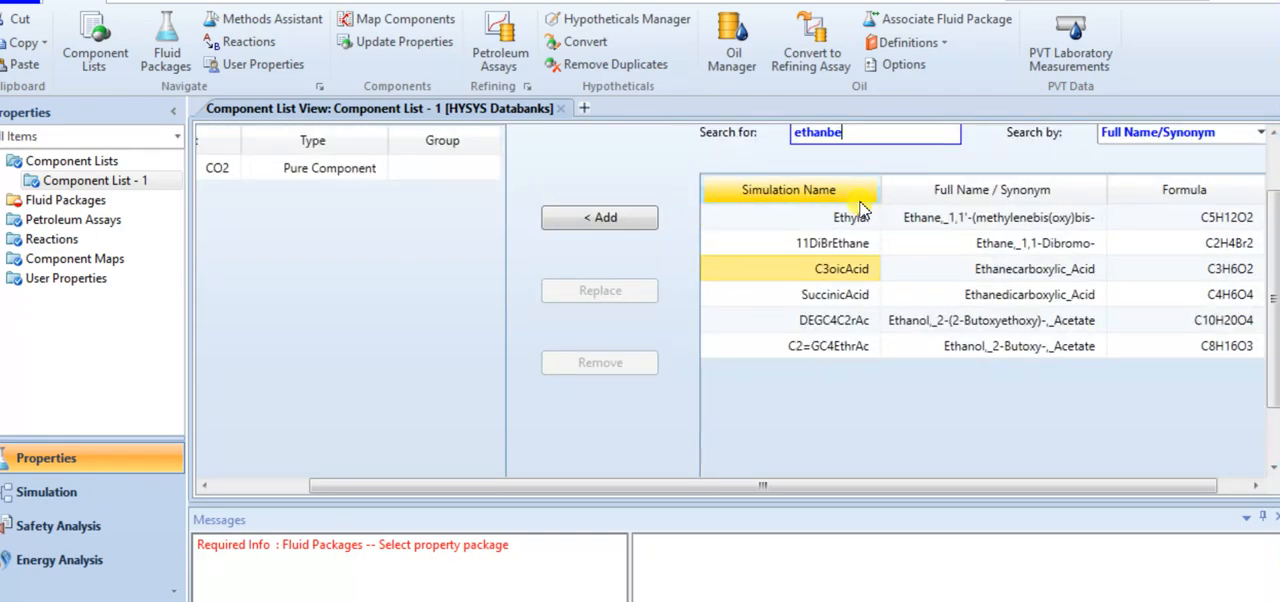
{"action": "key", "text": "BackSpace"}
{"action": "key", "text": "BackSpace"}
{"action": "type", "text": "e"}
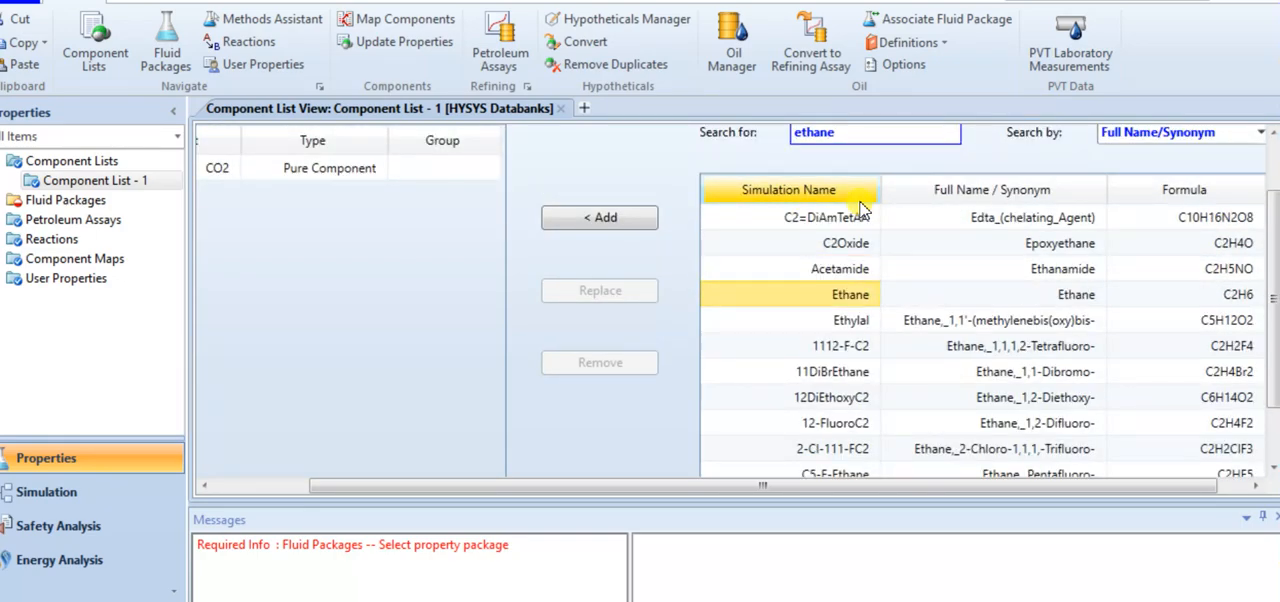
{"action": "key", "text": "Return"}
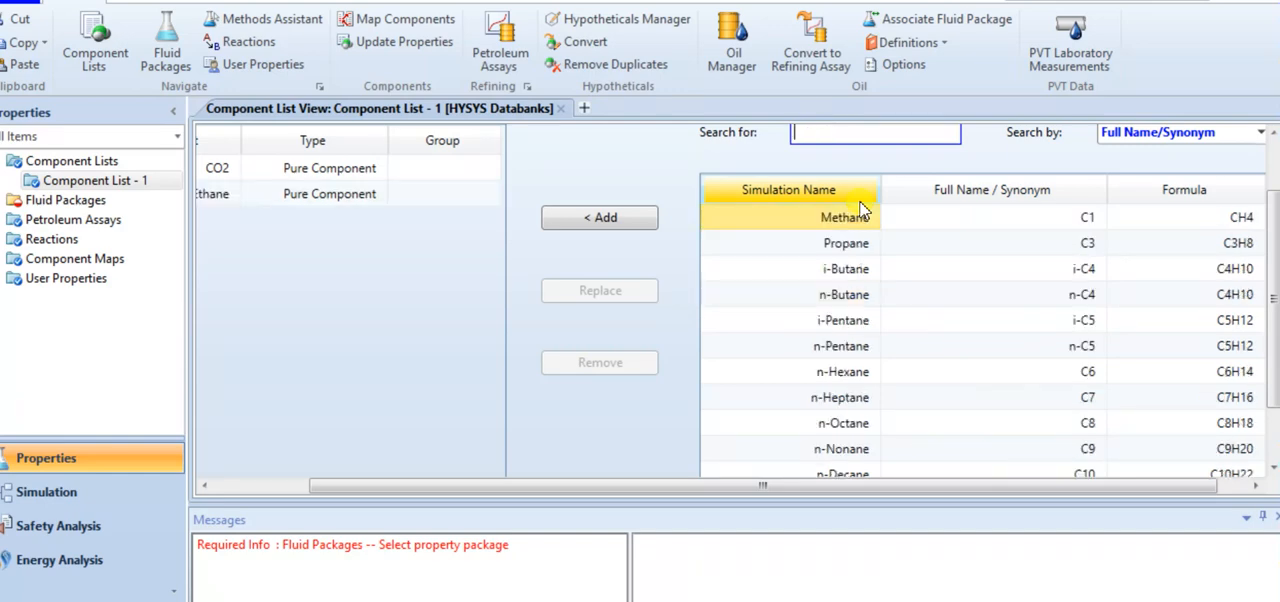
Find propane in the databank and add Propane to the component list
{"action": "type", "text": "pr"}
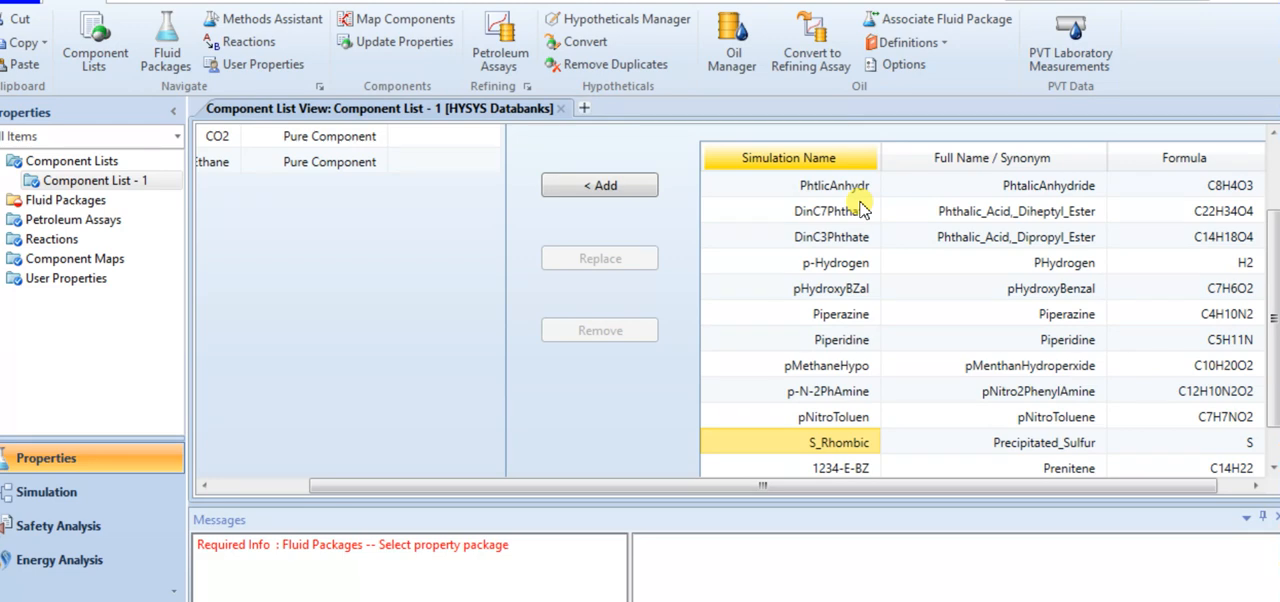
{"action": "type", "text": "o"}
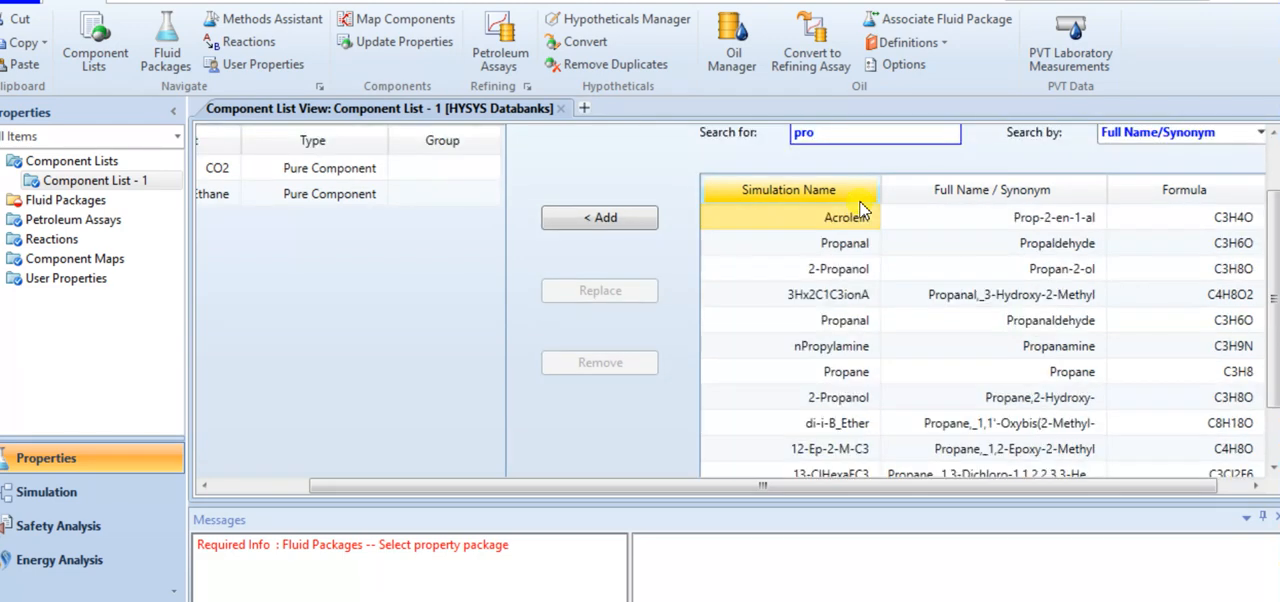
{"action": "type", "text": "pane"}
{"action": "key", "text": "BackSpace"}
{"action": "key", "text": "BackSpace"}
{"action": "key", "text": "BackSpace"}
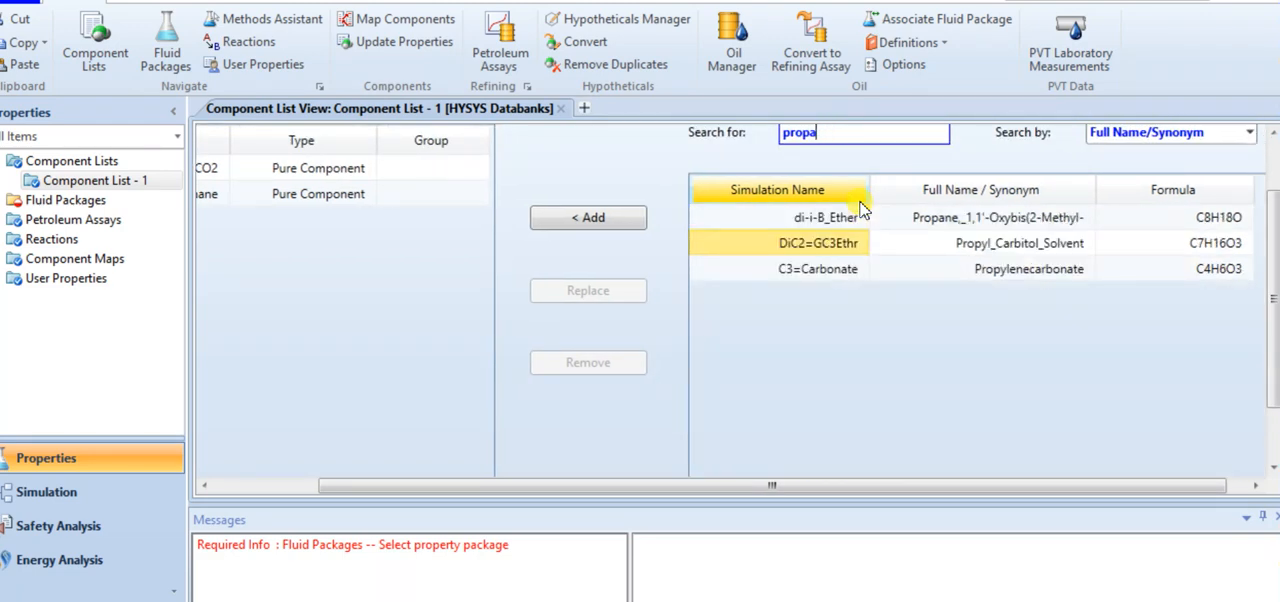
{"action": "type", "text": "ane"}
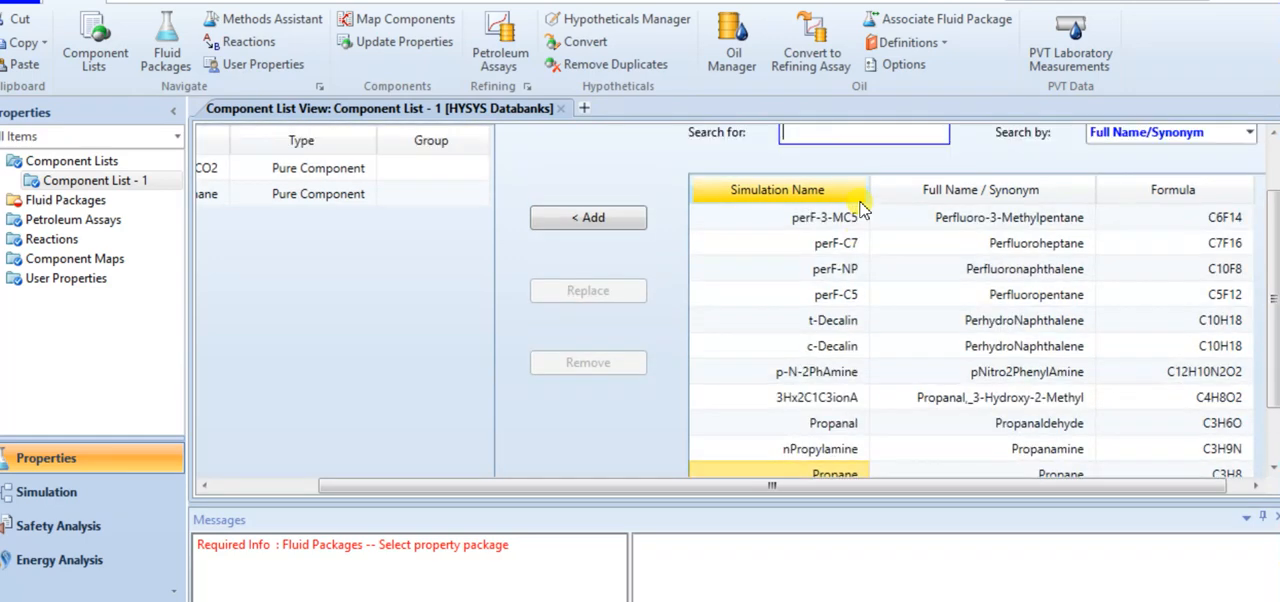
{"action": "key", "text": "Return"}
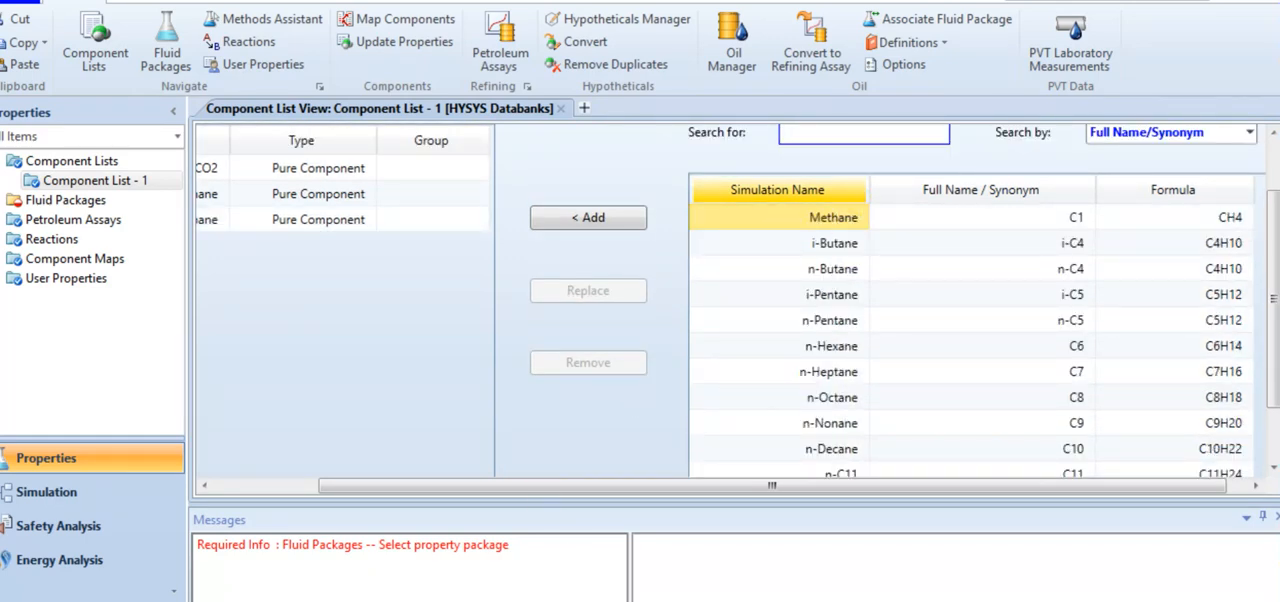
Check the remaining feed components in the Word document, and add n-Butane to the HYSYS component list
{"action": "left_click", "coordinate": [440, 592]}
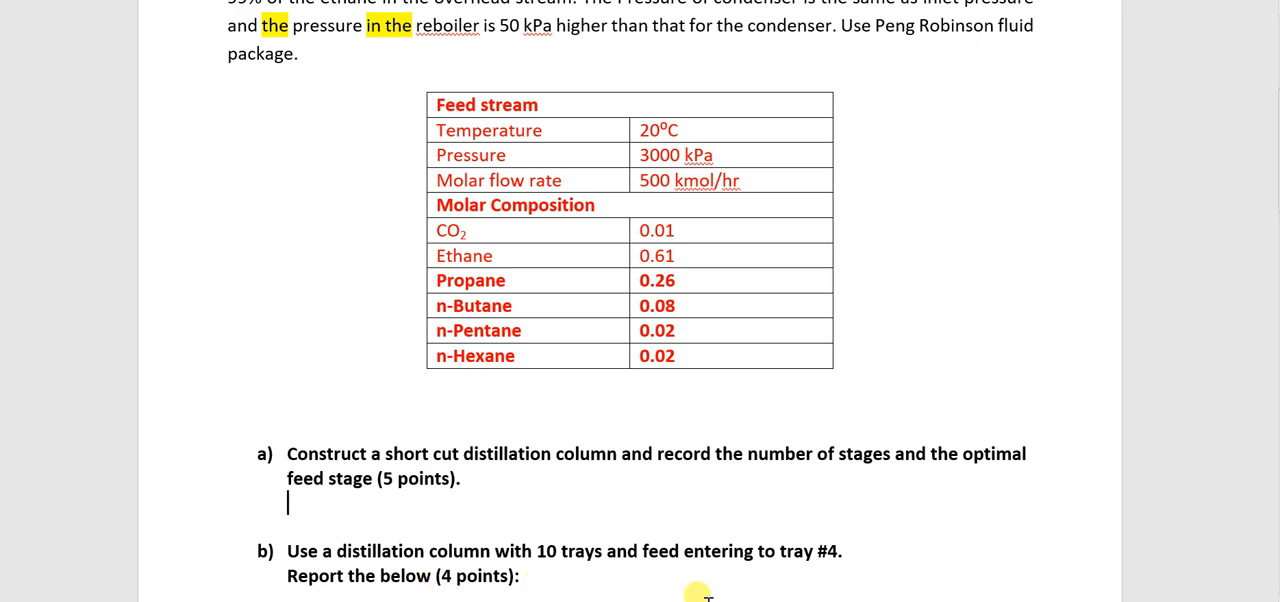
{"action": "mouse_move", "coordinate": [609, 600]}
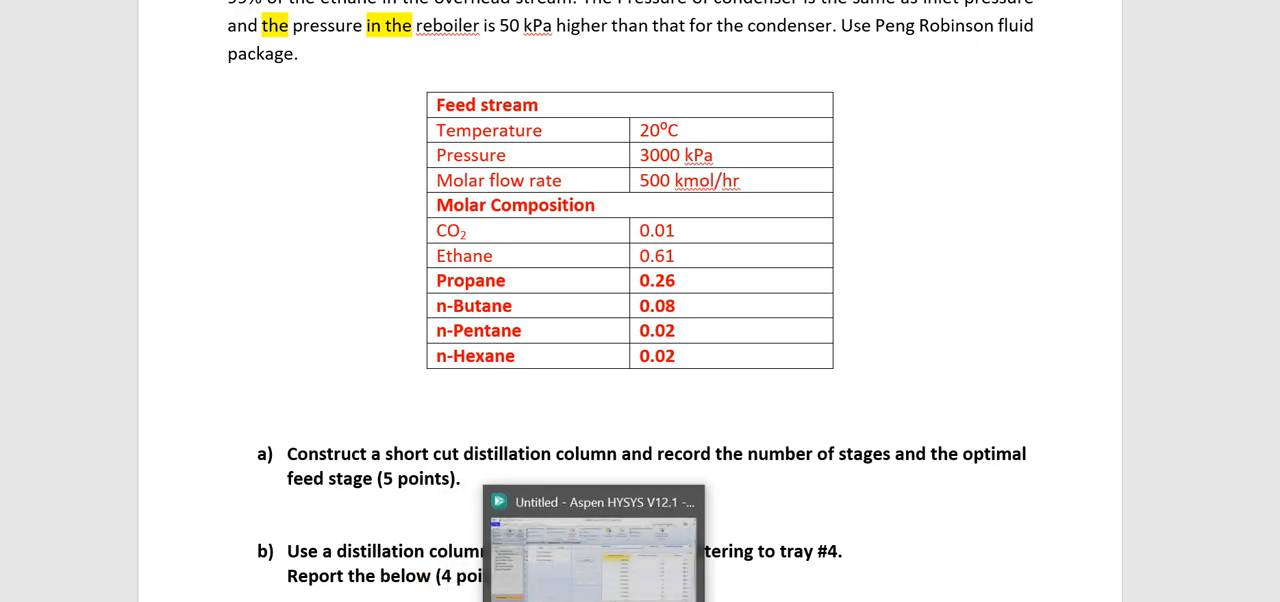
{"action": "left_click", "coordinate": [610, 550]}
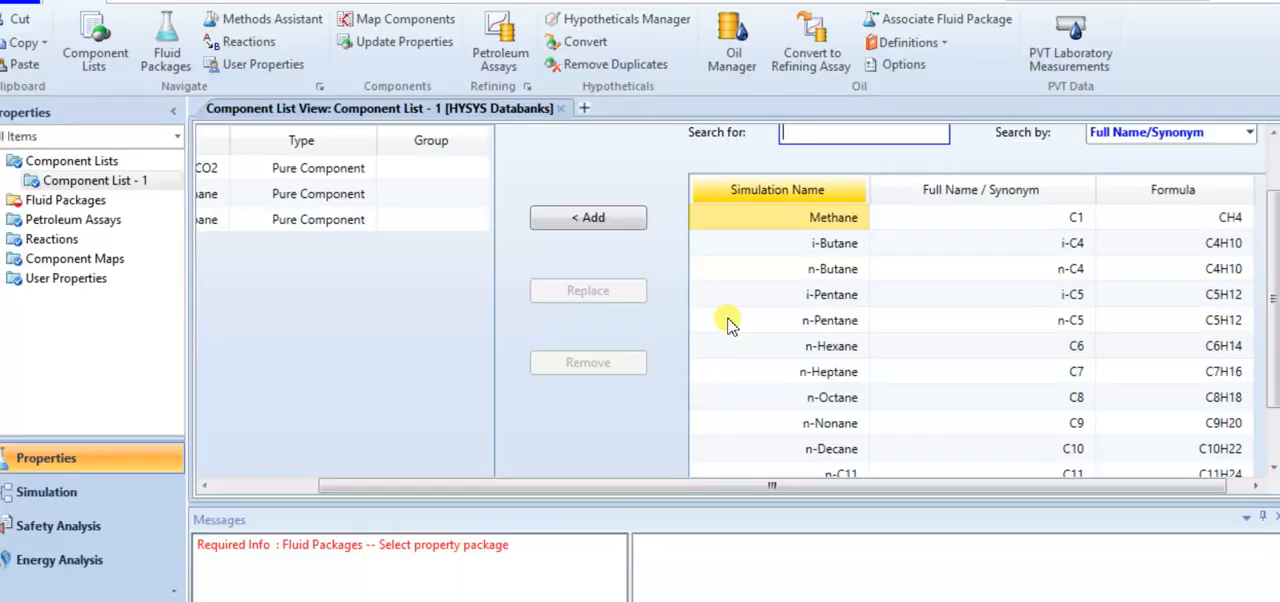
{"action": "type", "text": "n-butane"}
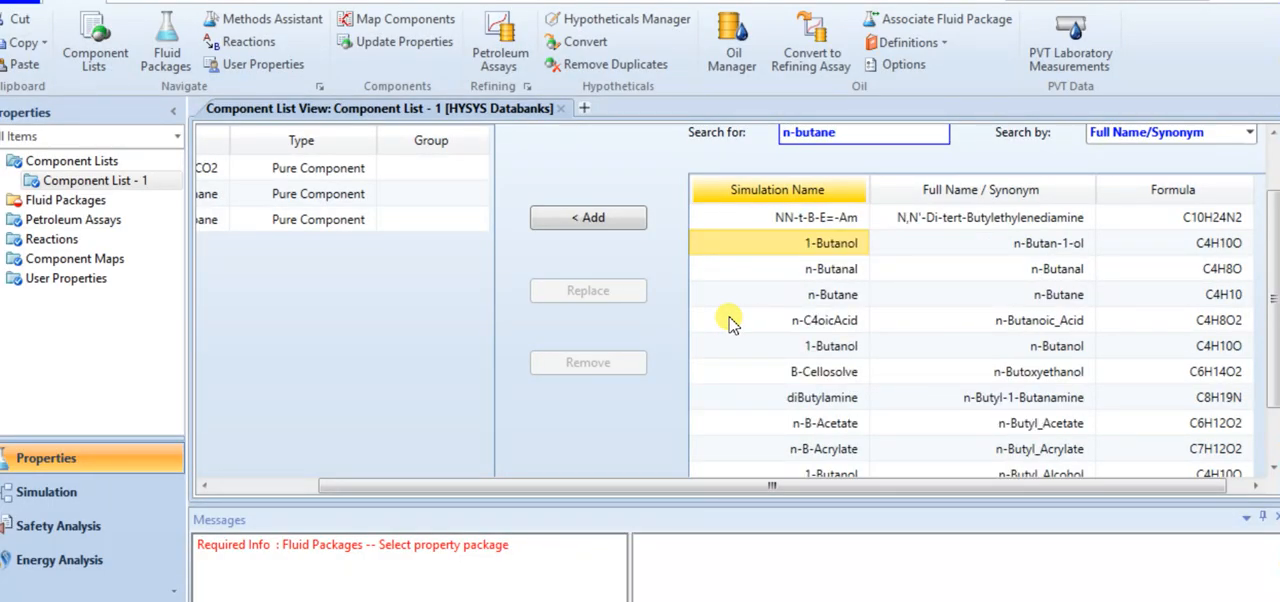
{"action": "left_click", "coordinate": [814, 243]}
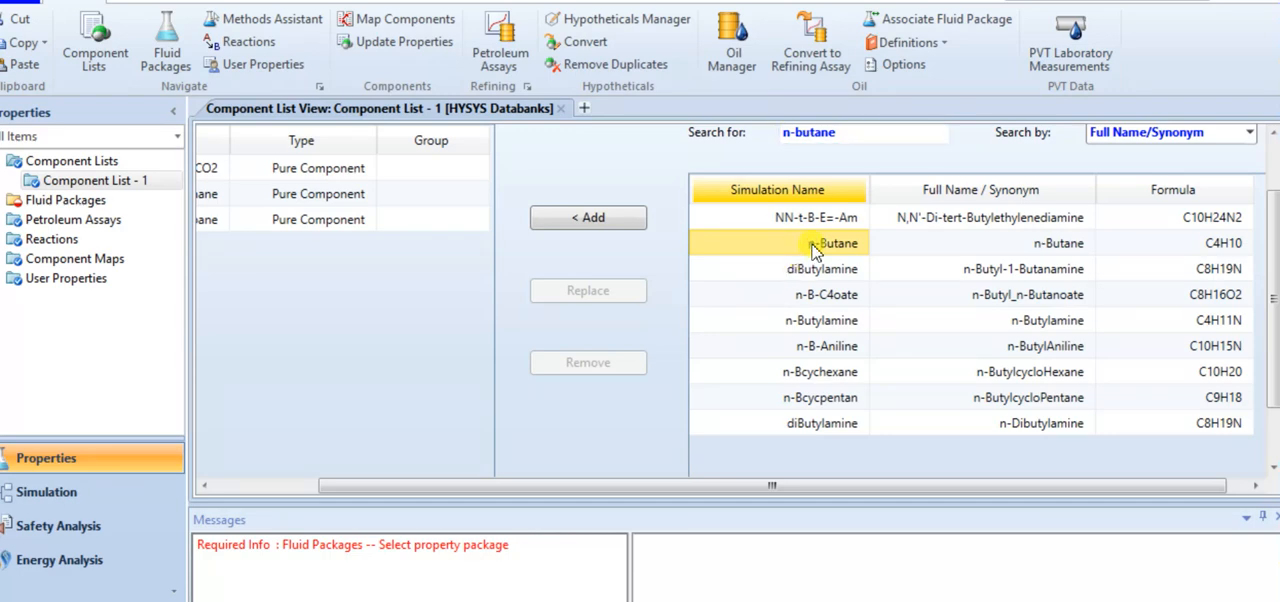
{"action": "double_click", "coordinate": [814, 243]}
Replace the search text with n-pentane and add n-Pentane to the component list
{"action": "left_click", "coordinate": [862, 133]}
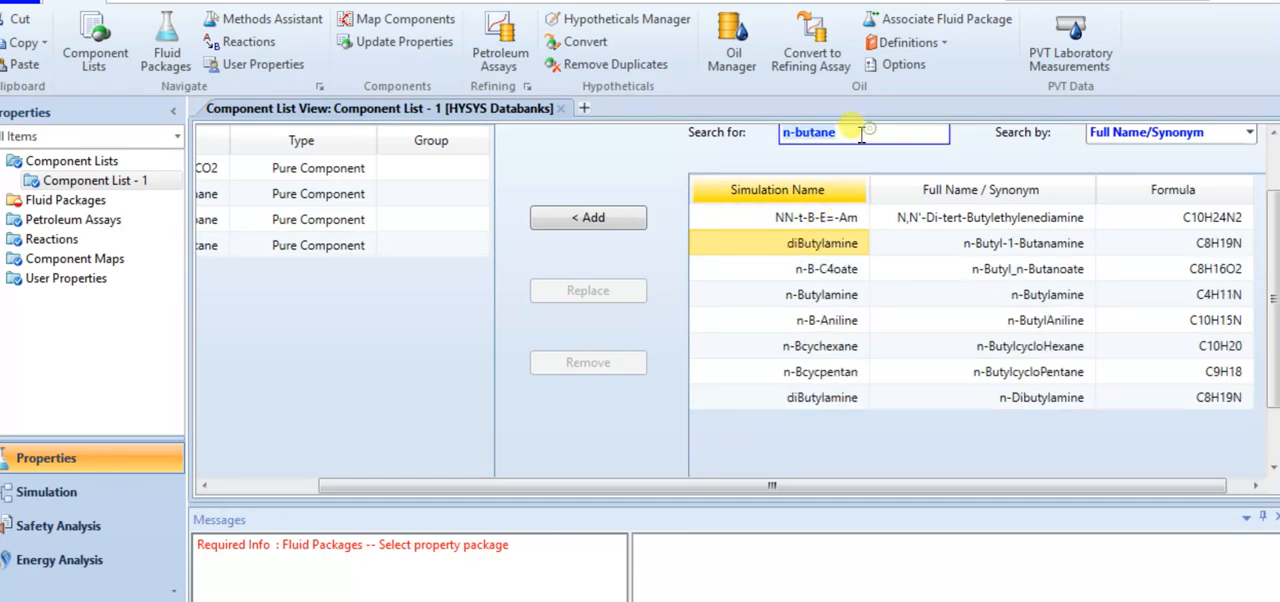
{"action": "key", "text": "BackSpace"}
{"action": "key", "text": "BackSpace"}
{"action": "key", "text": "BackSpace"}
{"action": "key", "text": "BackSpace"}
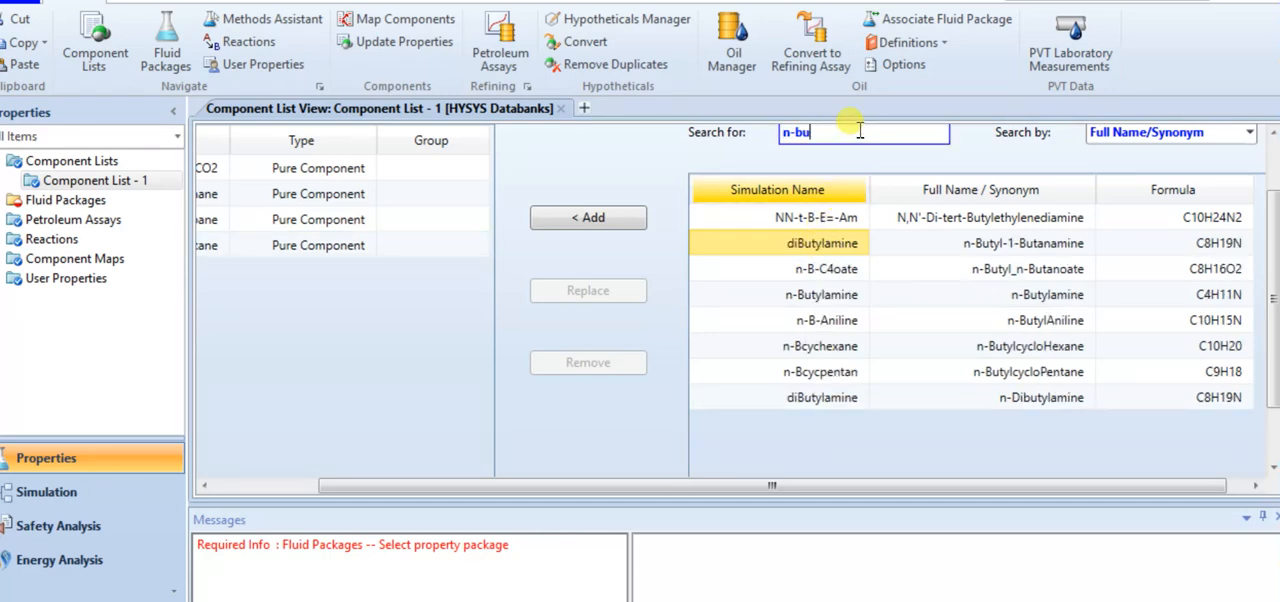
{"action": "key", "text": "BackSpace"}
{"action": "key", "text": "BackSpace"}
{"action": "type", "text": "pent"}
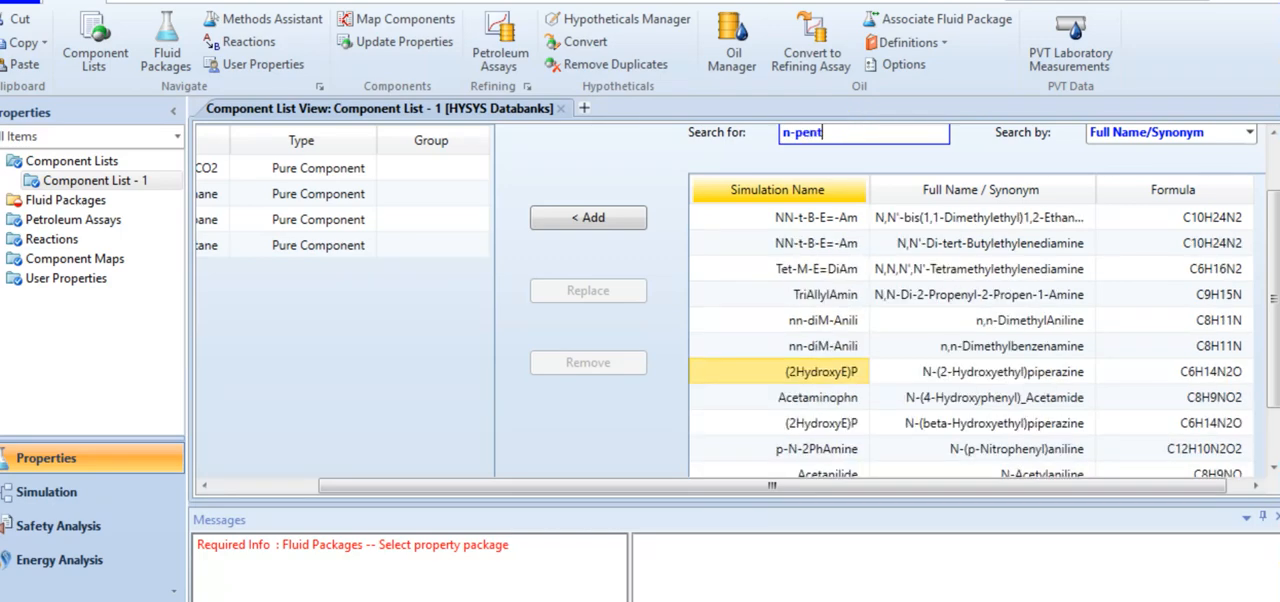
{"action": "type", "text": "ane"}
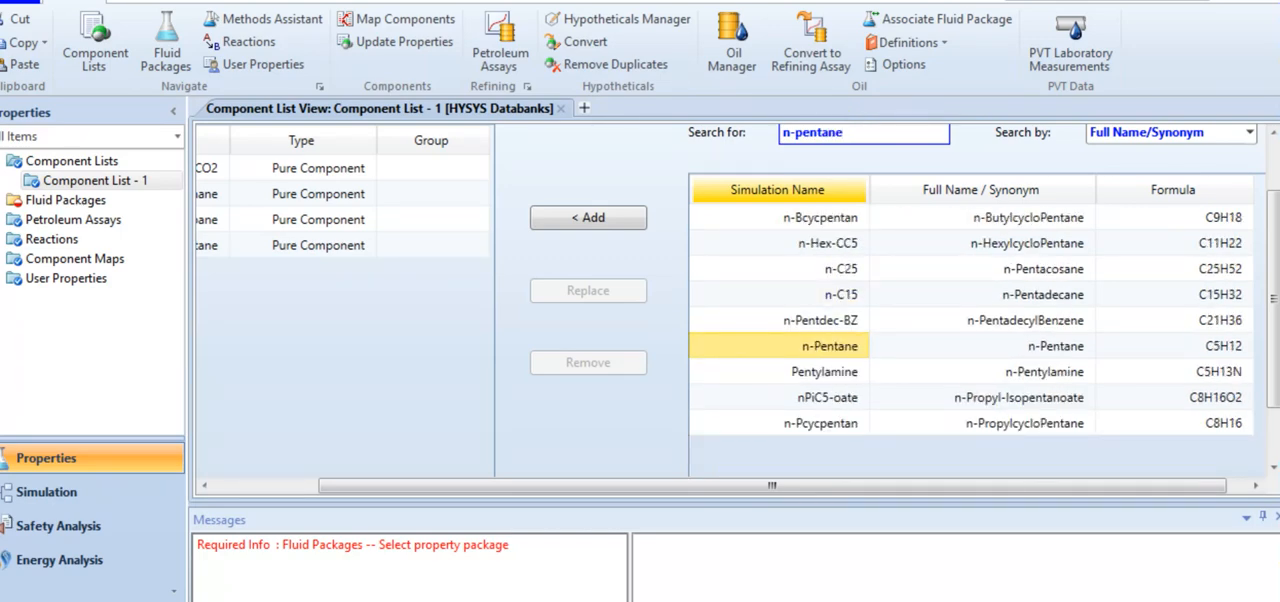
{"action": "key", "text": "Return"}
Search for n-hexane, add n-Hexane to the component list, and review the names of the selected components
{"action": "type", "text": "n-he"}
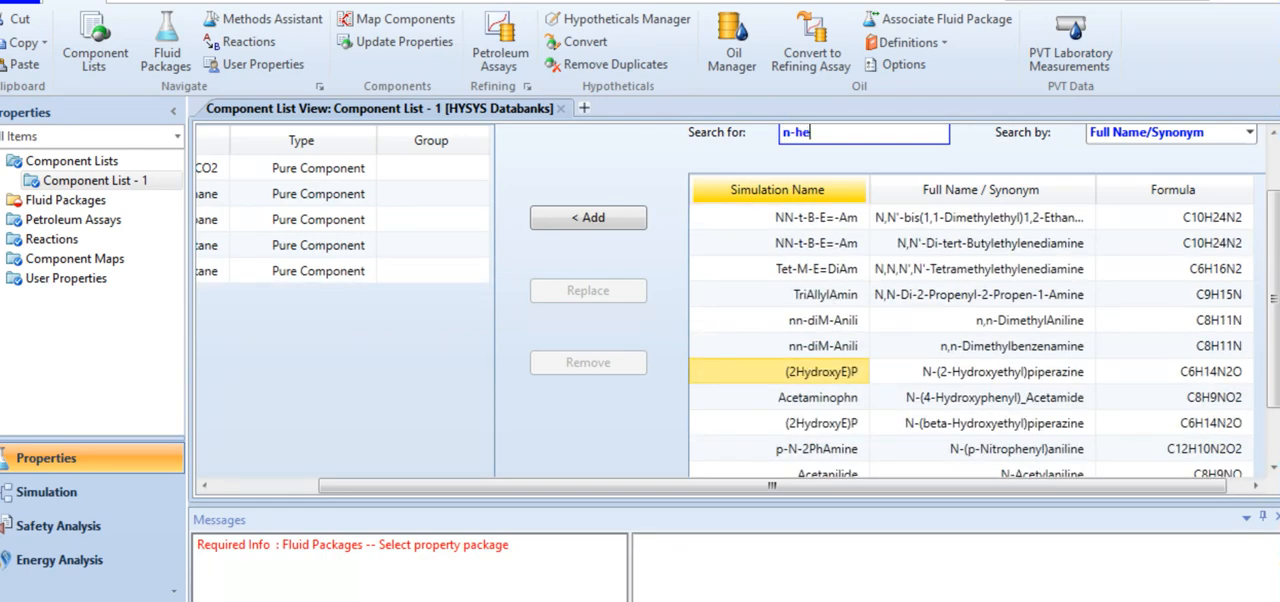
{"action": "type", "text": "xane"}
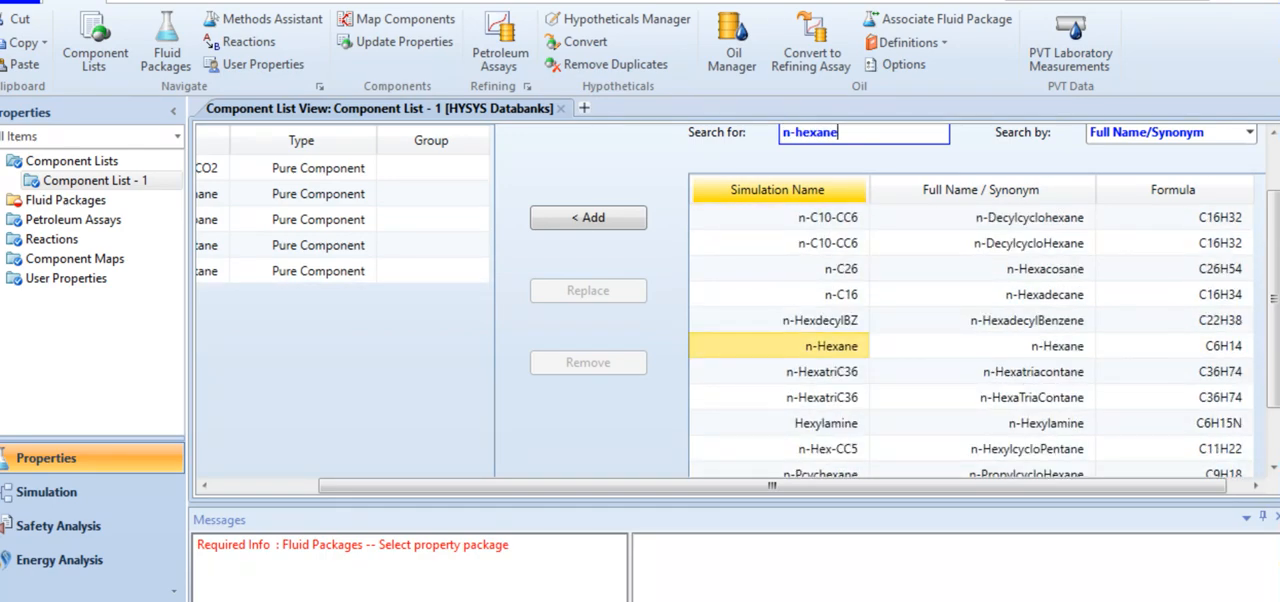
{"action": "key", "text": "Return"}
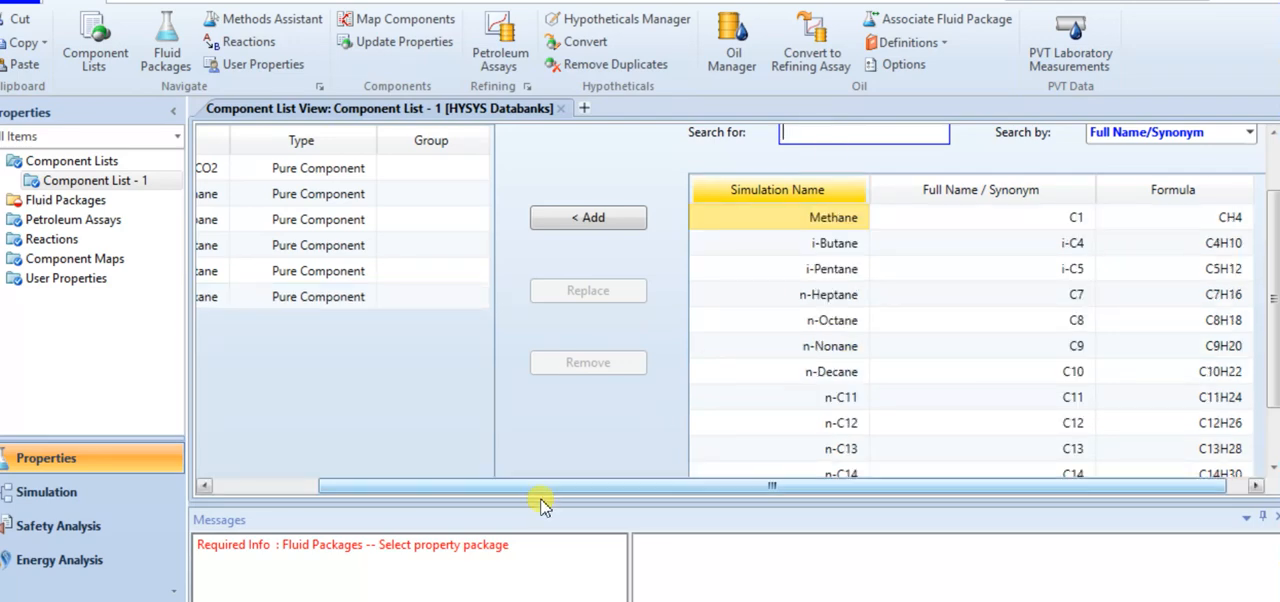
{"action": "left_click_drag", "start_coordinate": [529, 489], "coordinate": [314, 469]}
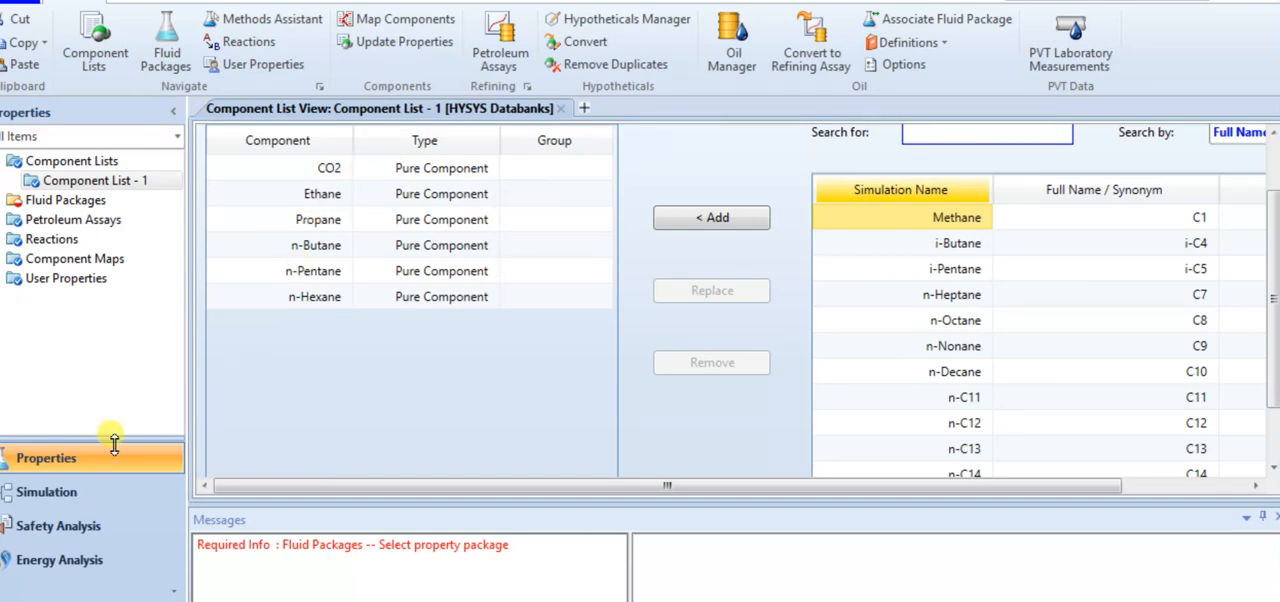
Add a fluid package for Component List - 1 with Peng-Robinson as its property package
{"action": "left_click", "coordinate": [90, 200]}
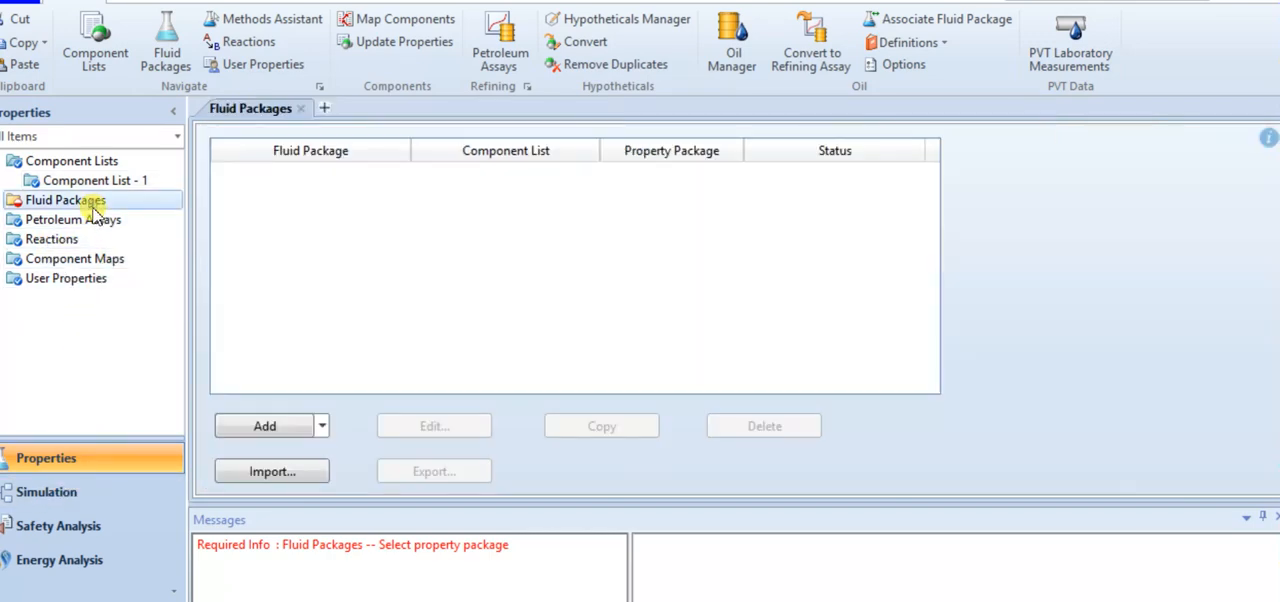
{"action": "left_click", "coordinate": [259, 434]}
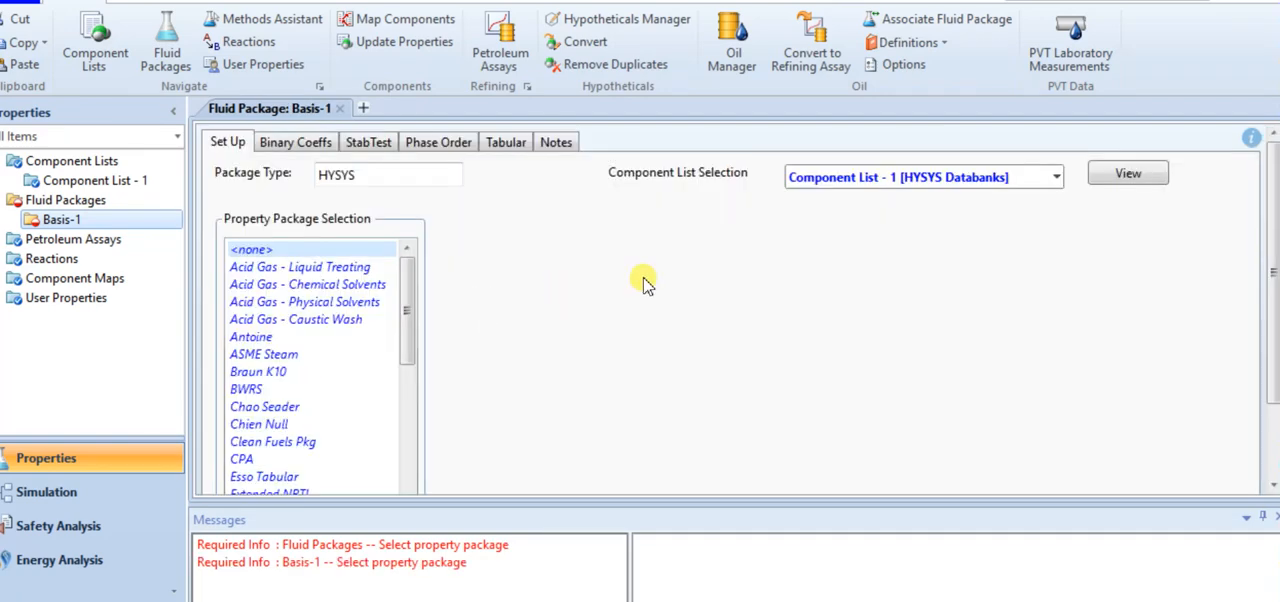
{"action": "left_click_drag", "start_coordinate": [408, 311], "coordinate": [394, 430]}
{"action": "left_click", "coordinate": [298, 390]}
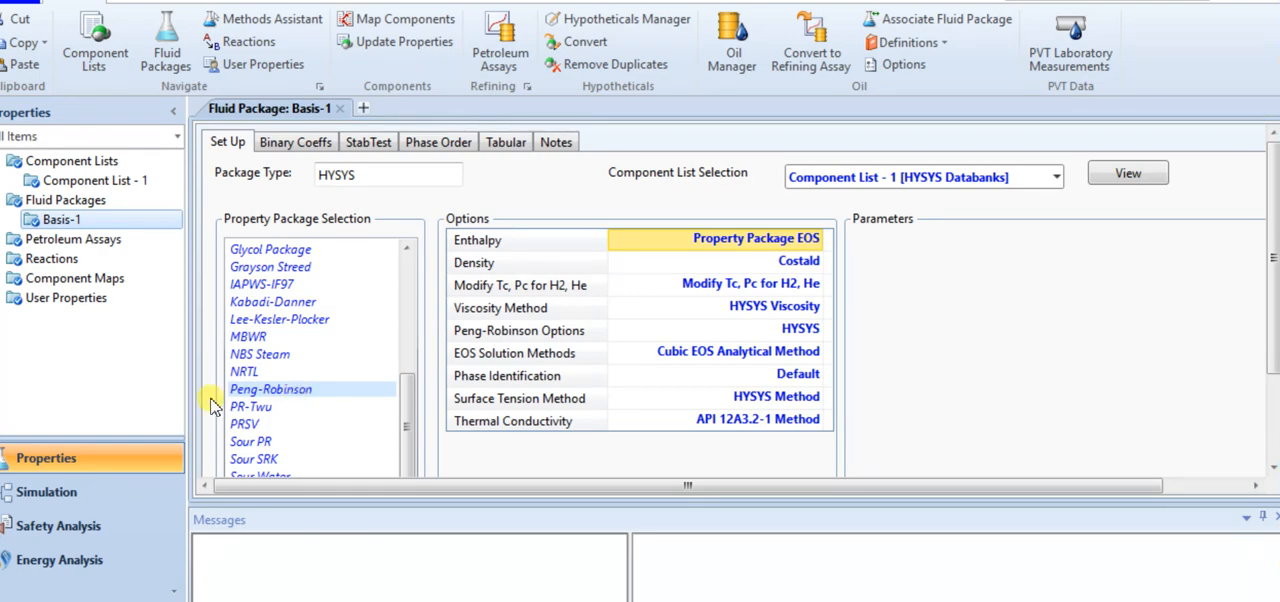
Enter the simulation environment, place a material stream on the empty flowsheet, and close the model palette
{"action": "left_click", "coordinate": [62, 490]}
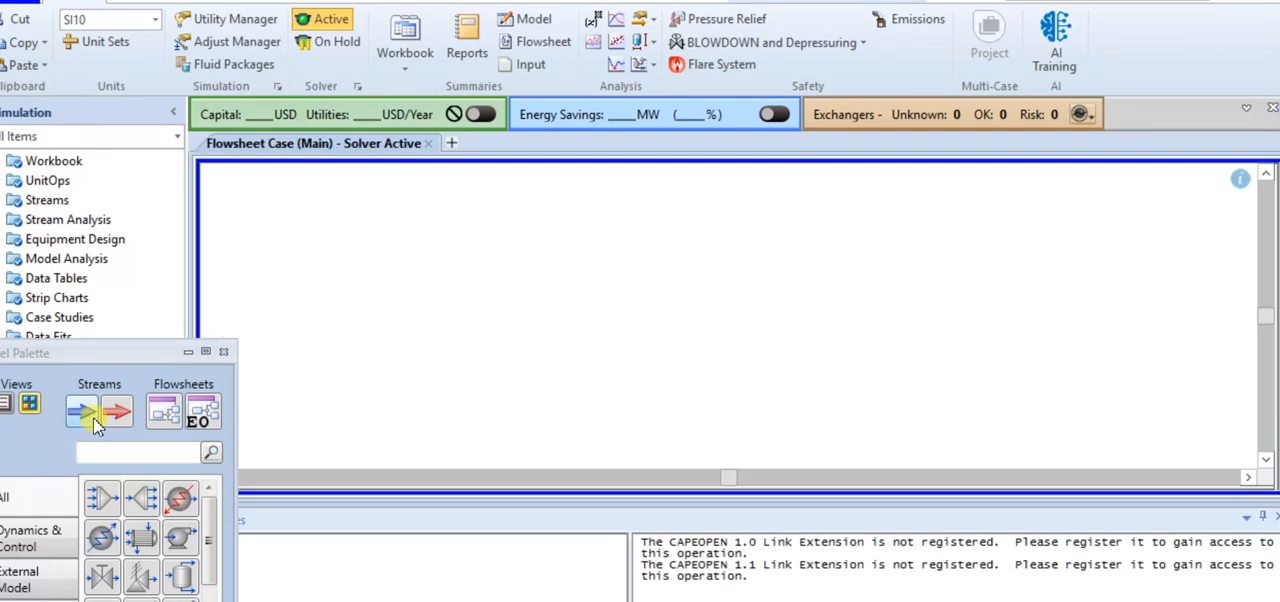
{"action": "left_click", "coordinate": [93, 418]}
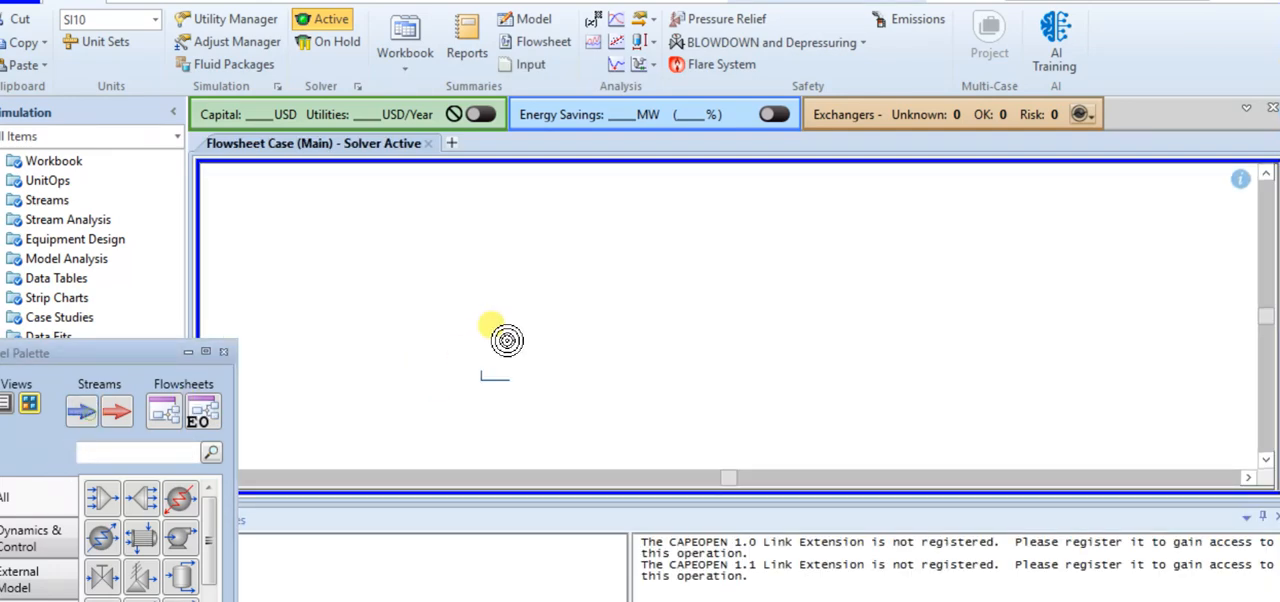
{"action": "left_click", "coordinate": [525, 308]}
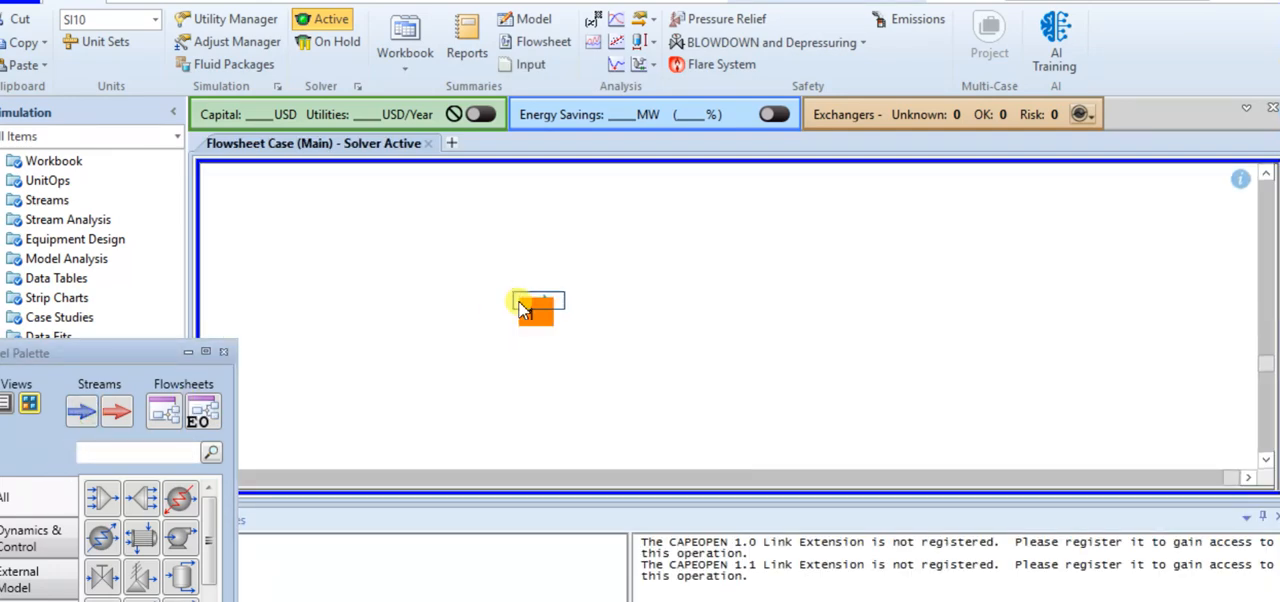
{"action": "left_click", "coordinate": [224, 352]}
Reread the dethanizer problem statement in Word, and open the worksheet of material stream 1 in HYSYS
{"action": "left_click", "coordinate": [480, 600]}
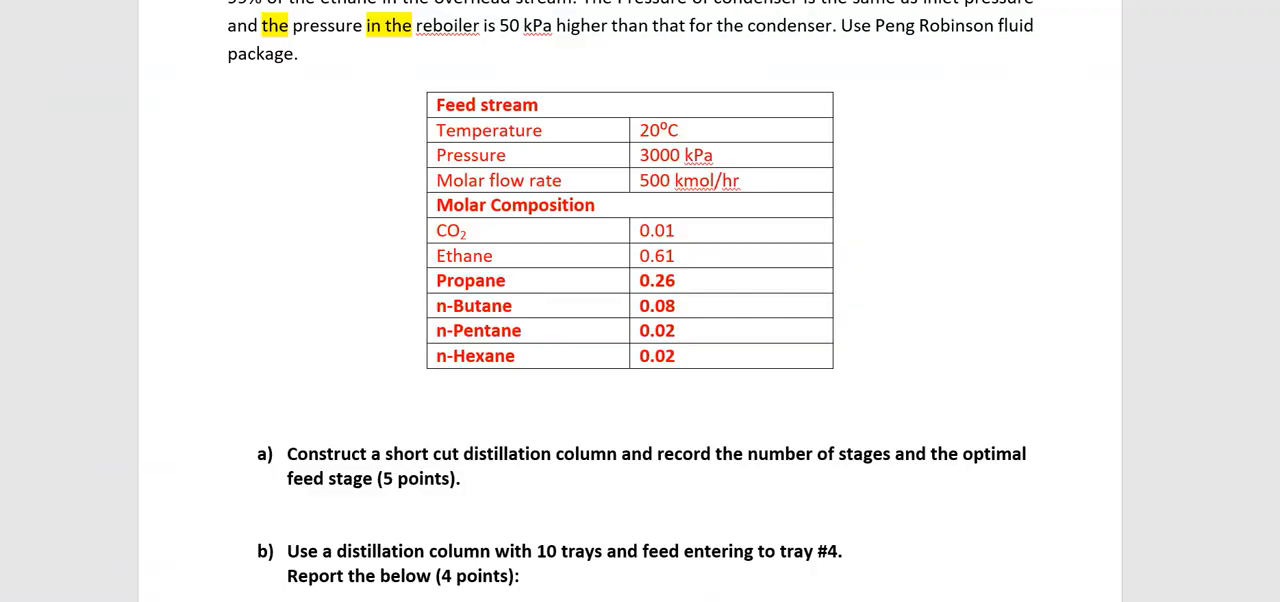
{"action": "scroll", "coordinate": [489, 454], "scroll_direction": "up", "scroll_amount": 1}
{"action": "scroll", "coordinate": [502, 467], "scroll_direction": "up", "scroll_amount": 1}
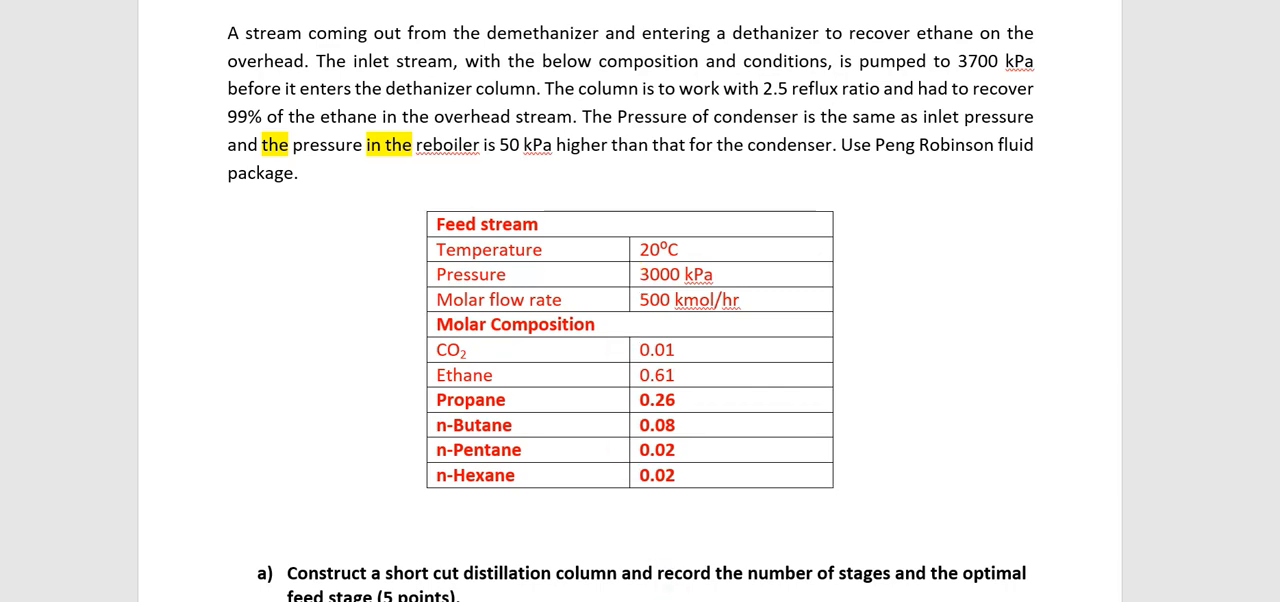
{"action": "left_click", "coordinate": [524, 560]}
{"action": "left_click", "coordinate": [526, 296]}
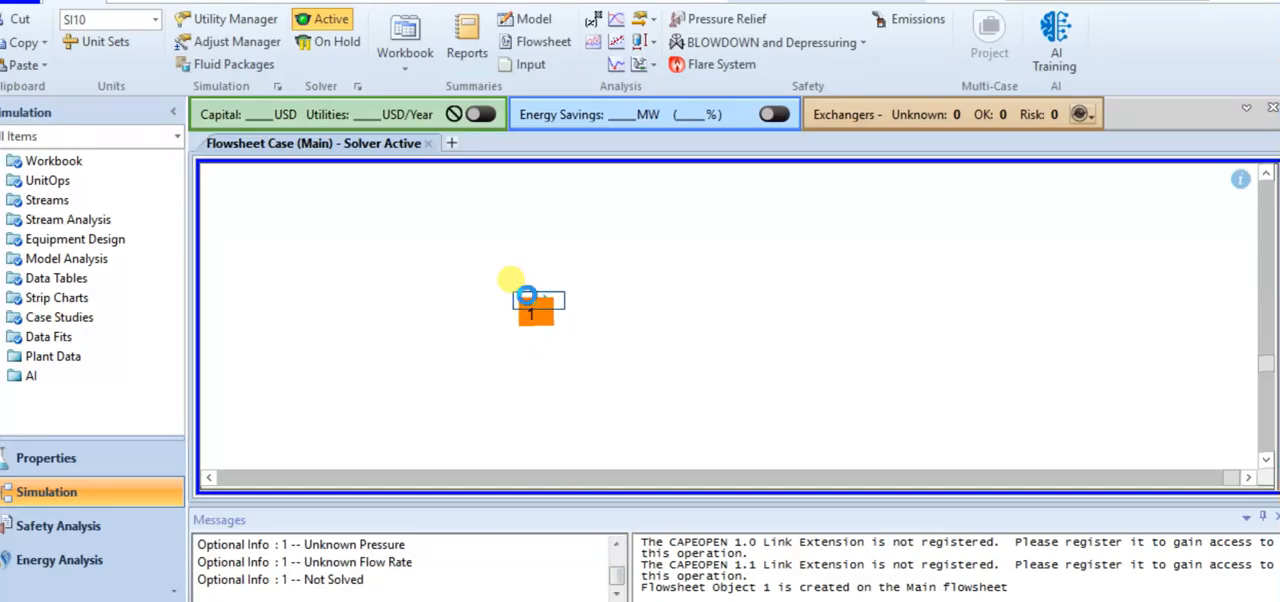
{"action": "double_click", "coordinate": [526, 296]}
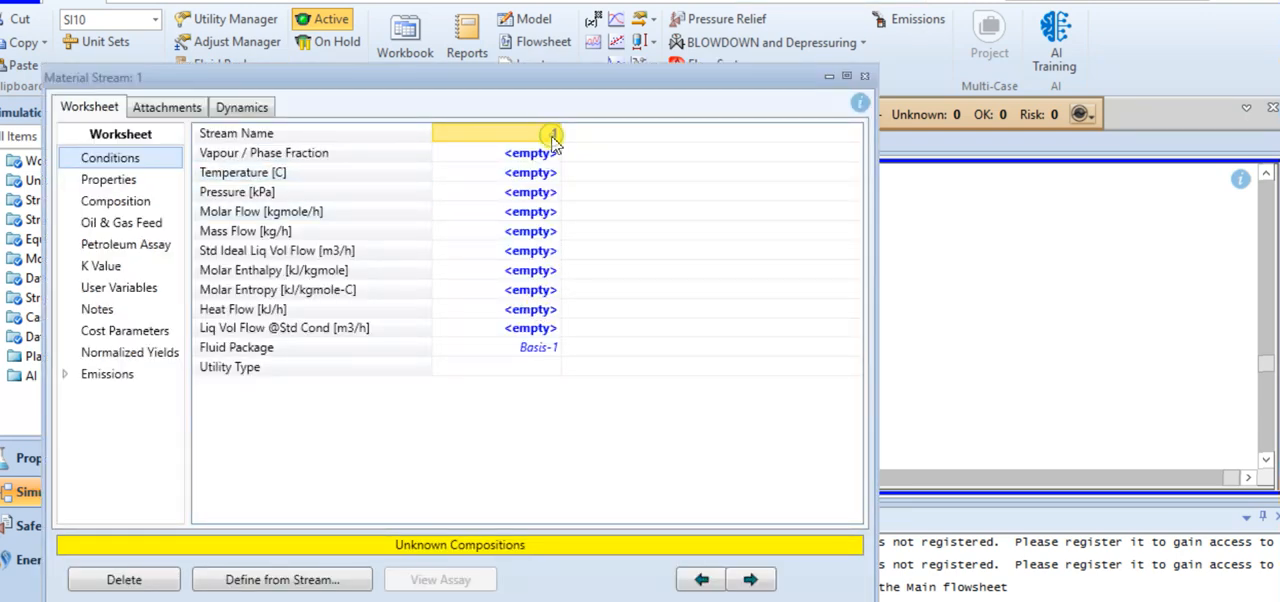
Rename the material stream as feed, look up its conditions in the Word problem statement, and set its temperature to 20 °C
{"action": "type", "text": "feed"}
{"action": "key", "text": "Return"}
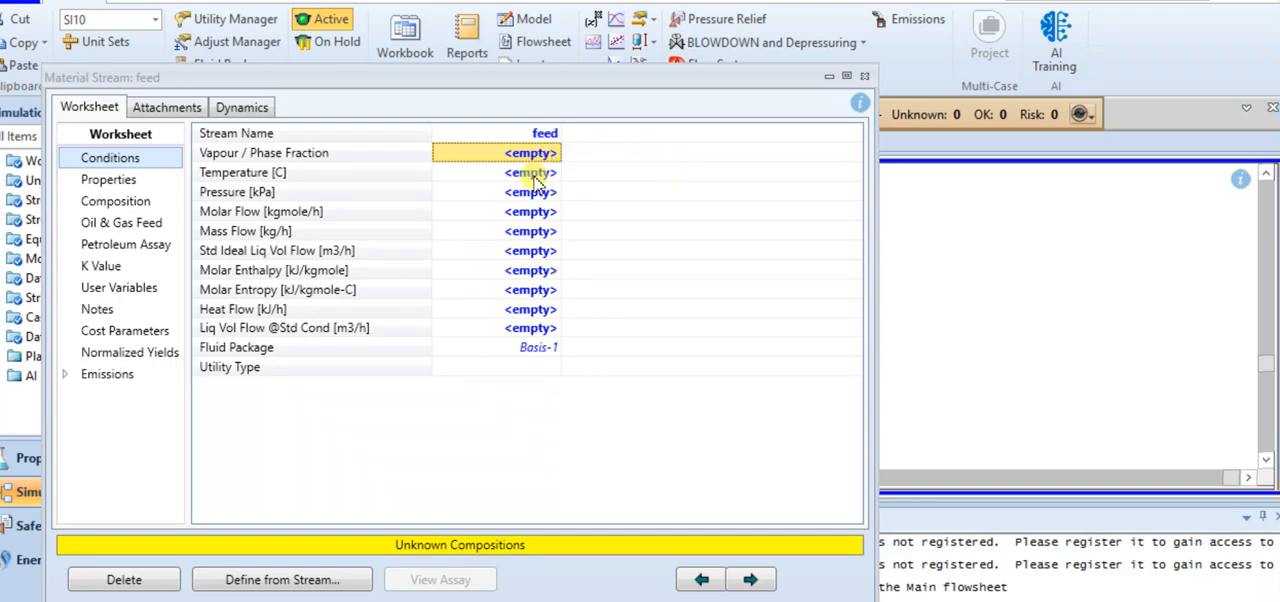
{"action": "left_click", "coordinate": [534, 174]}
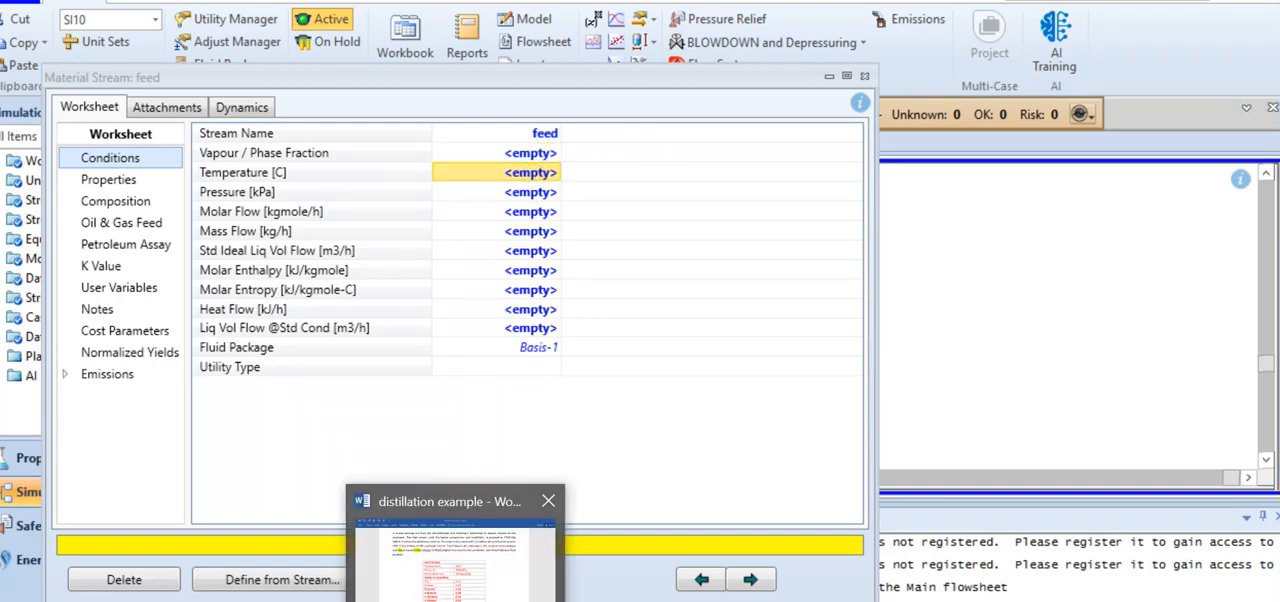
{"action": "left_click", "coordinate": [440, 570]}
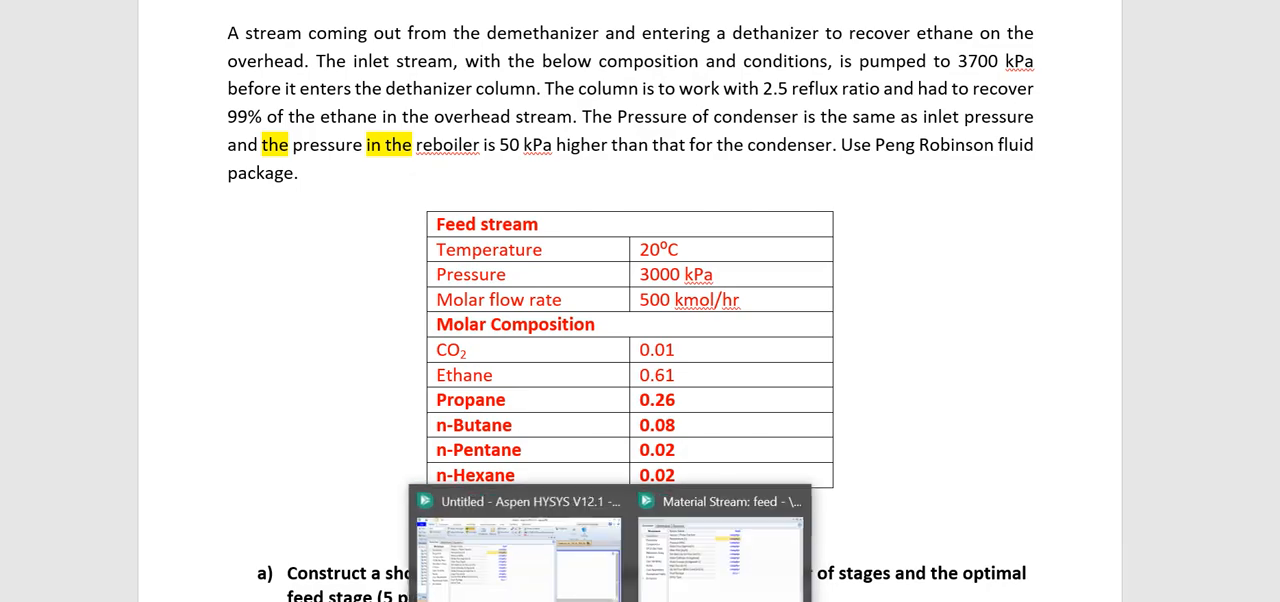
{"action": "left_click", "coordinate": [643, 557]}
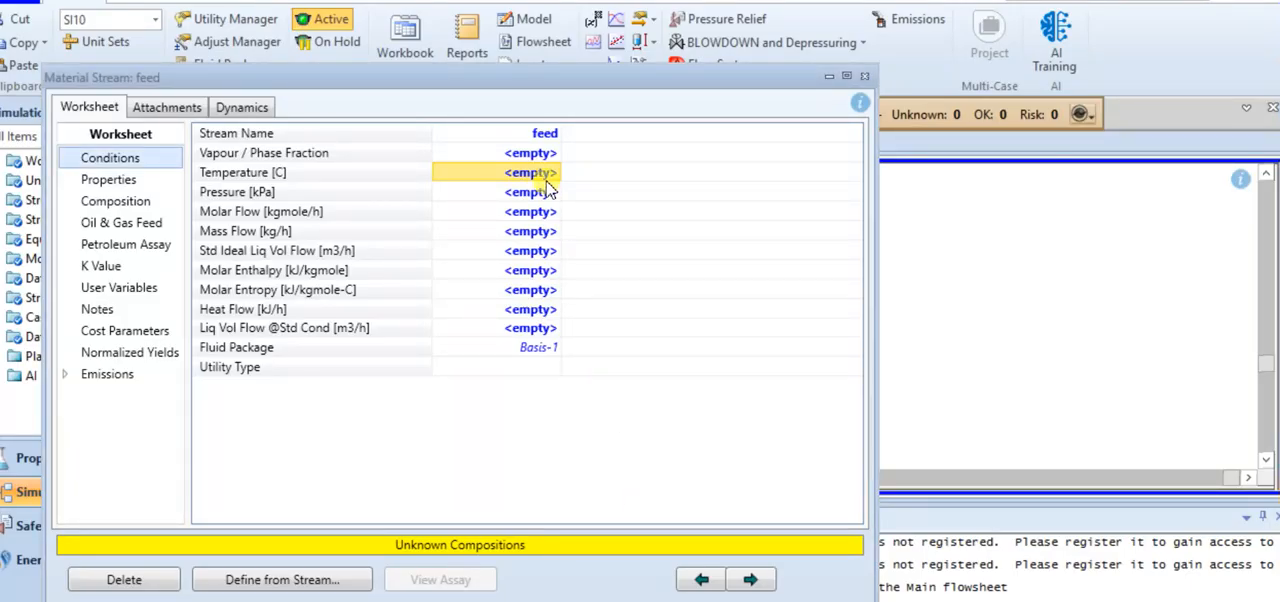
{"action": "type", "text": "20"}
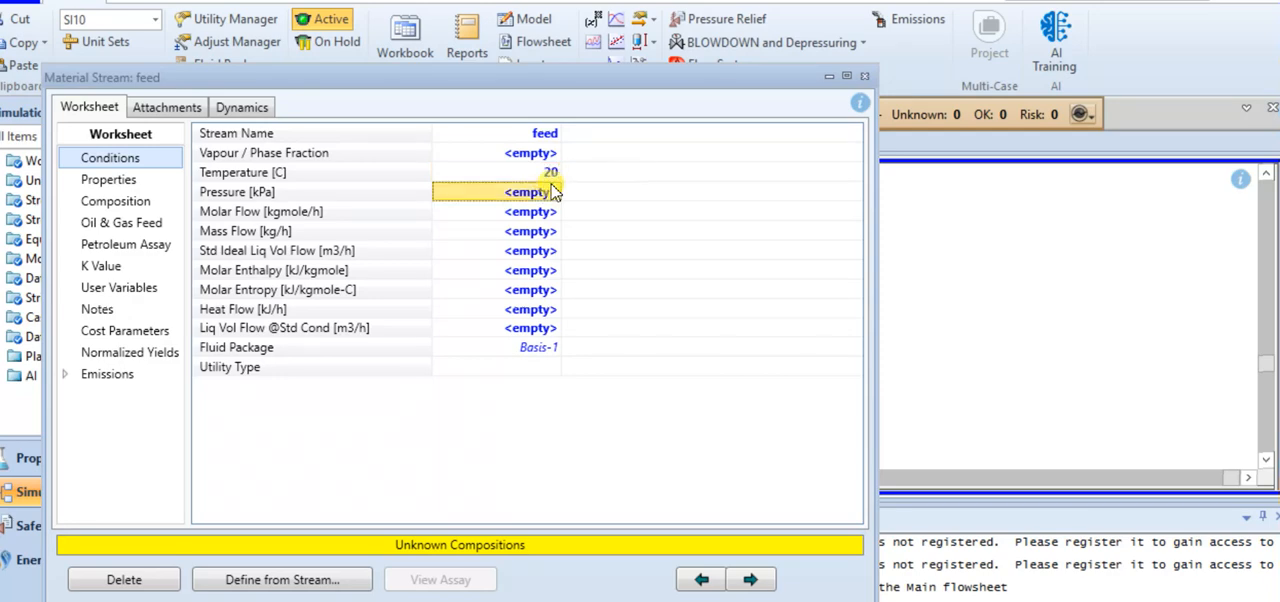
{"action": "key", "text": "Return"}
Set the feed stream's pressure to 3000 kPa and, after checking the Word table, its molar flow to 500 kgmole/h
{"action": "type", "text": "3"}
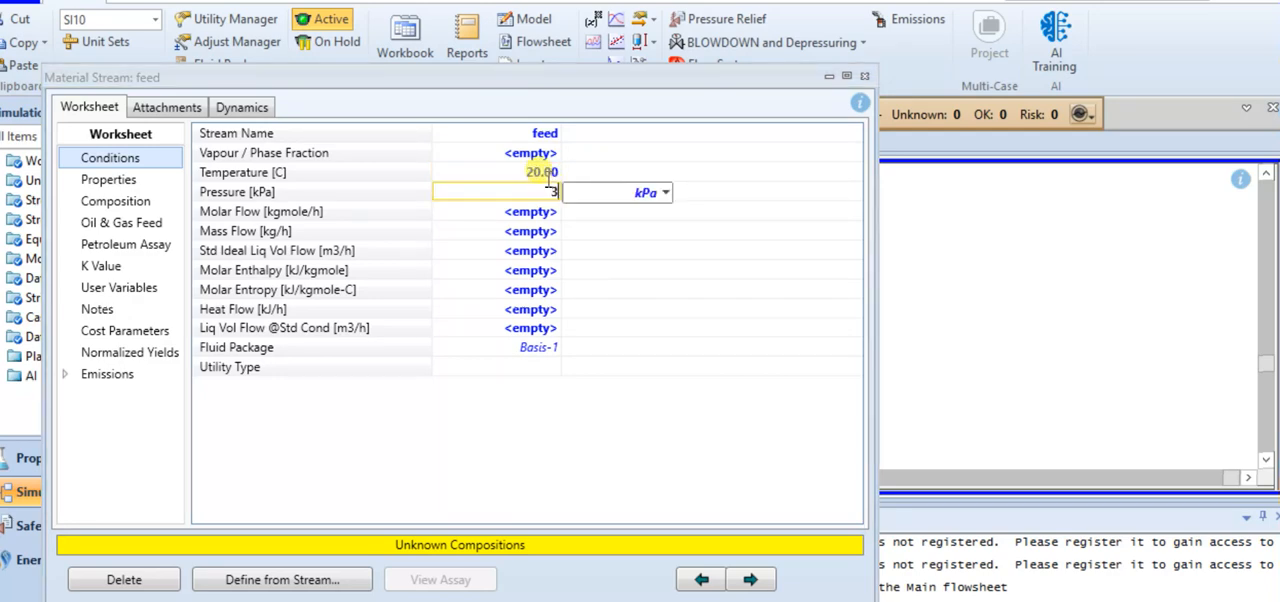
{"action": "type", "text": "000"}
{"action": "key", "text": "Return"}
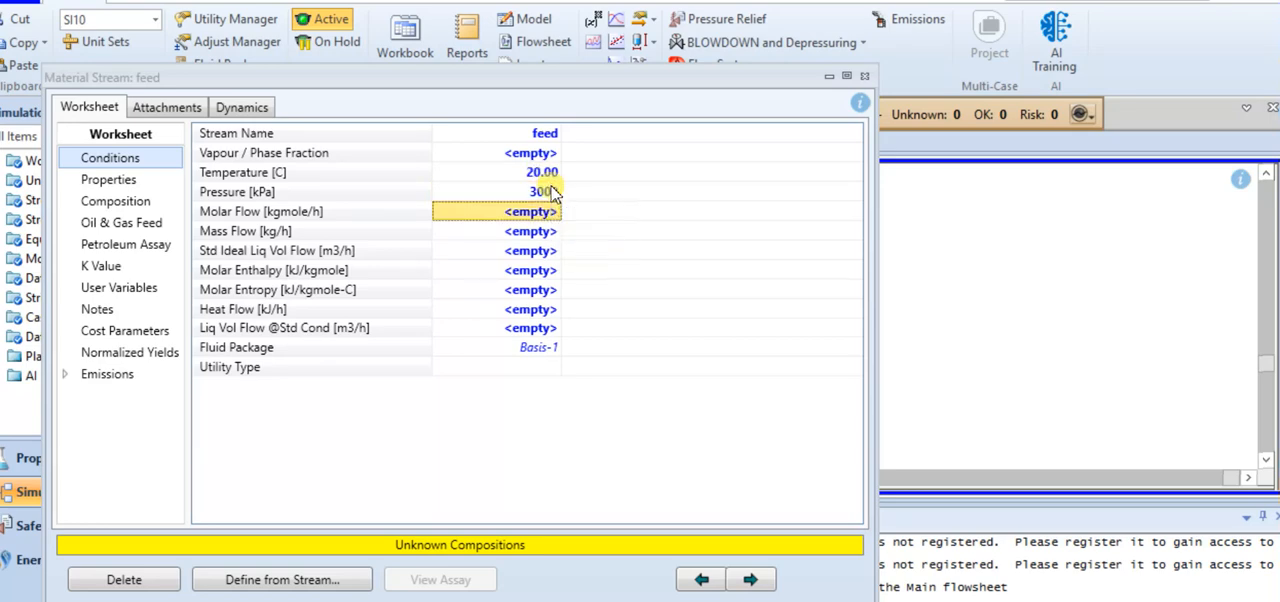
{"action": "left_click", "coordinate": [455, 598]}
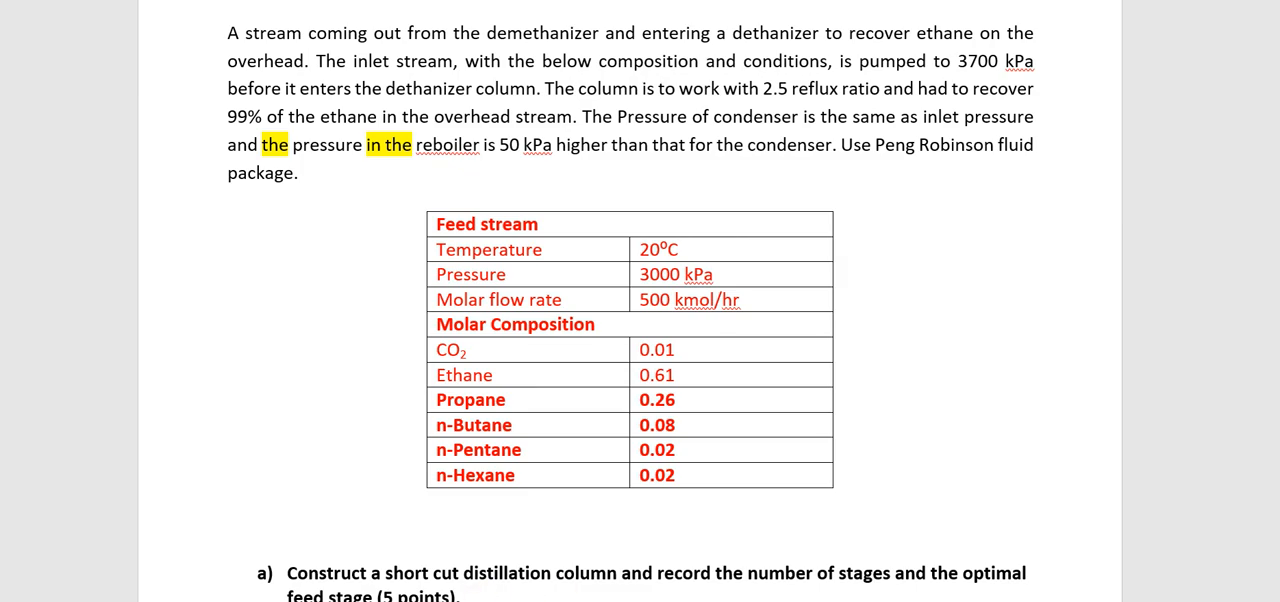
{"action": "mouse_move", "coordinate": [630, 598]}
{"action": "left_click", "coordinate": [700, 545]}
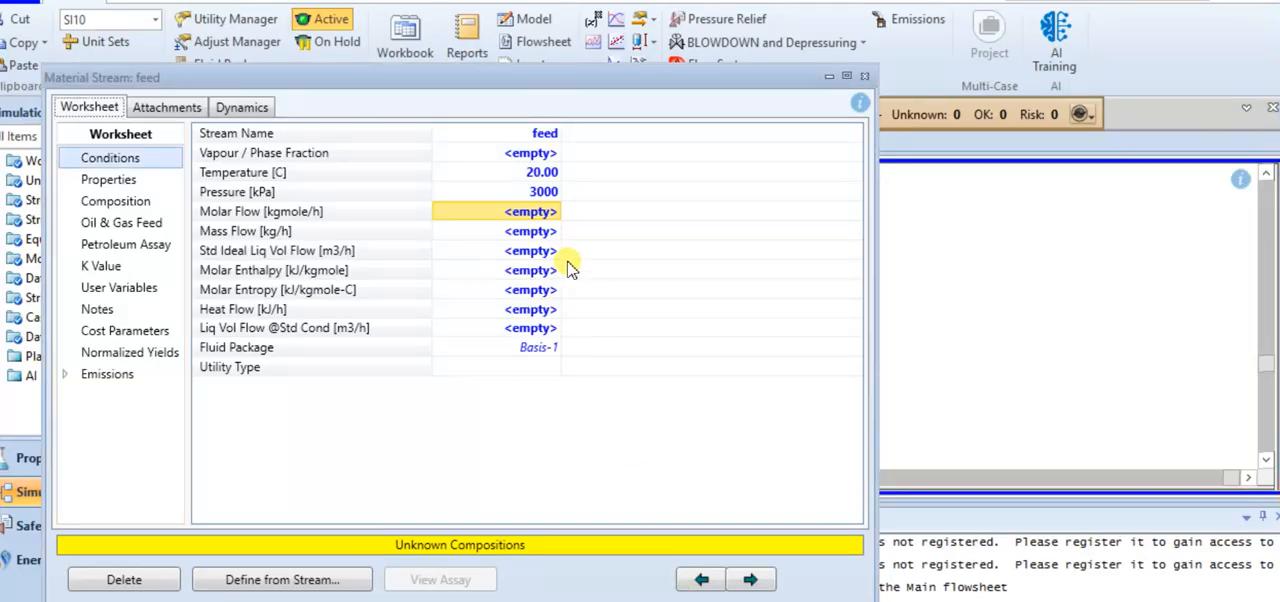
{"action": "left_click", "coordinate": [528, 212]}
{"action": "type", "text": "4"}
{"action": "key", "text": "BackSpace"}
{"action": "type", "text": "500"}
{"action": "key", "text": "Return"}
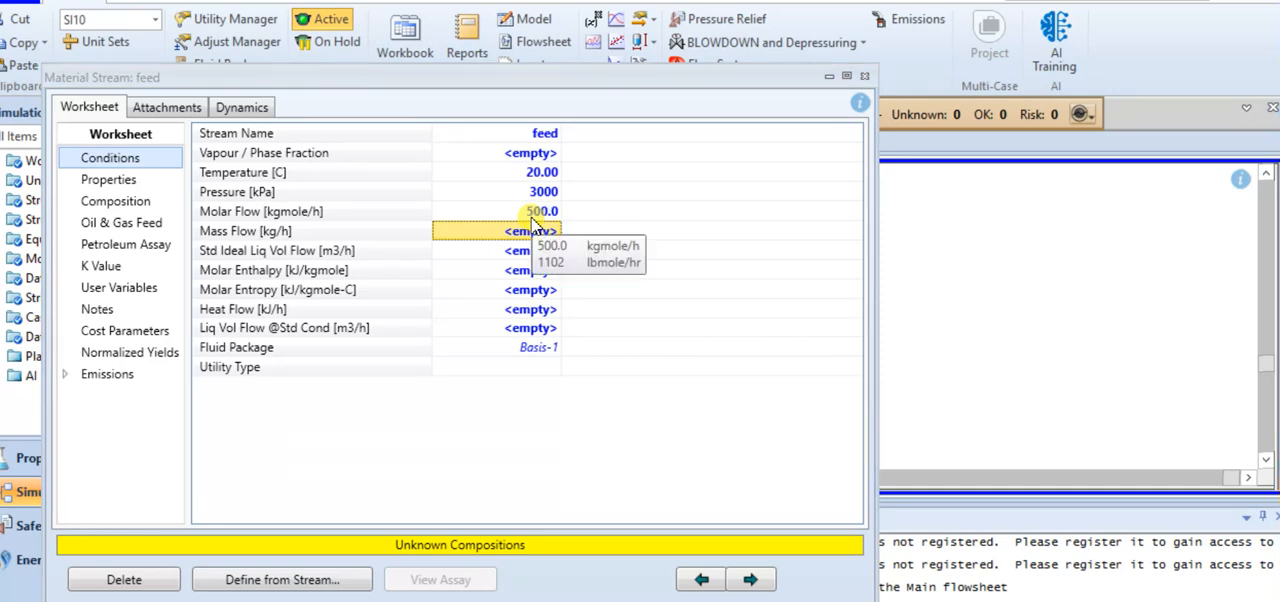
Look up the molar composition in Word and enter the feed stream's mole fractions of 0.01 for CO2 and 0.61 for Ethane
{"action": "left_click", "coordinate": [116, 201]}
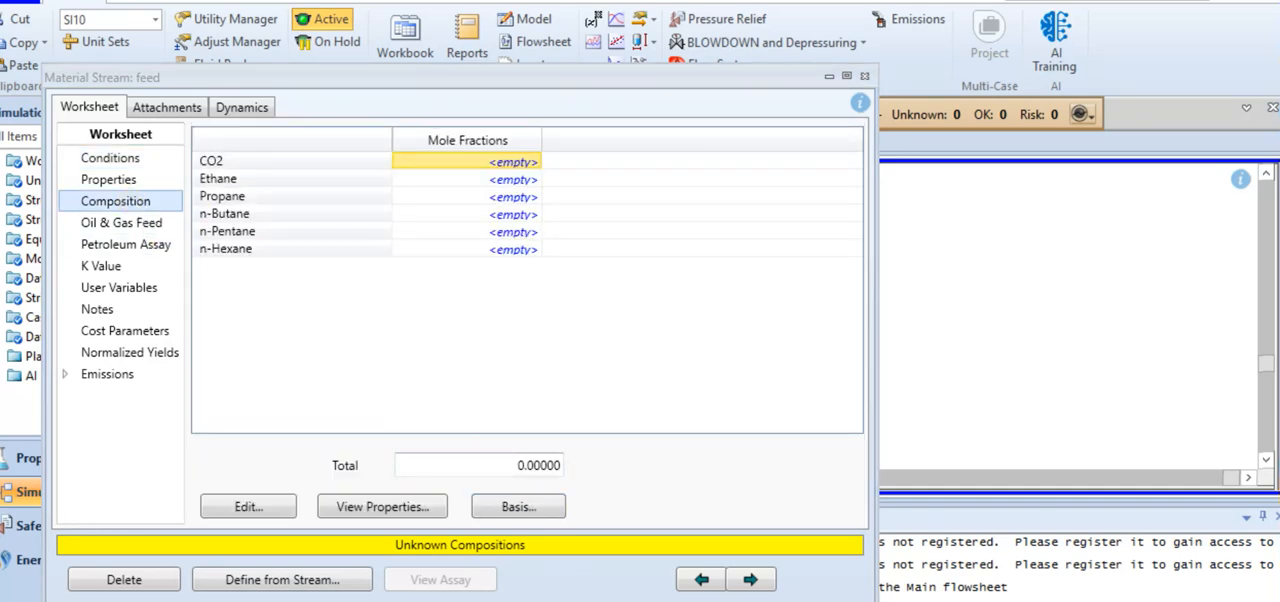
{"action": "left_click", "coordinate": [436, 586]}
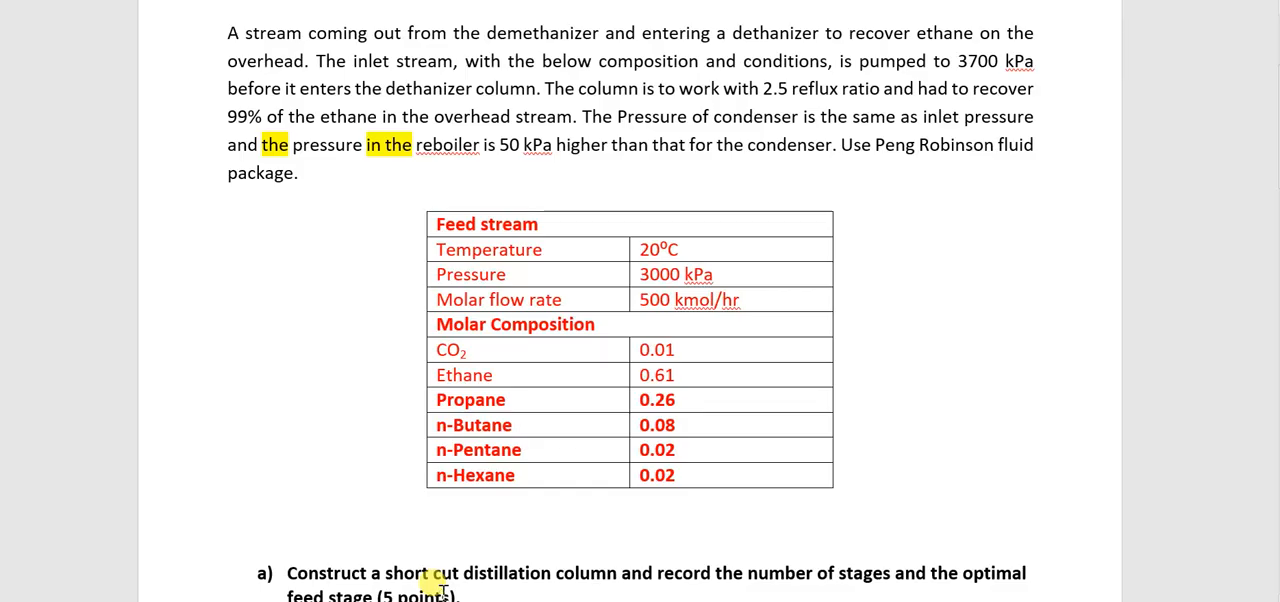
{"action": "scroll", "coordinate": [588, 463], "scroll_direction": "down", "scroll_amount": 1}
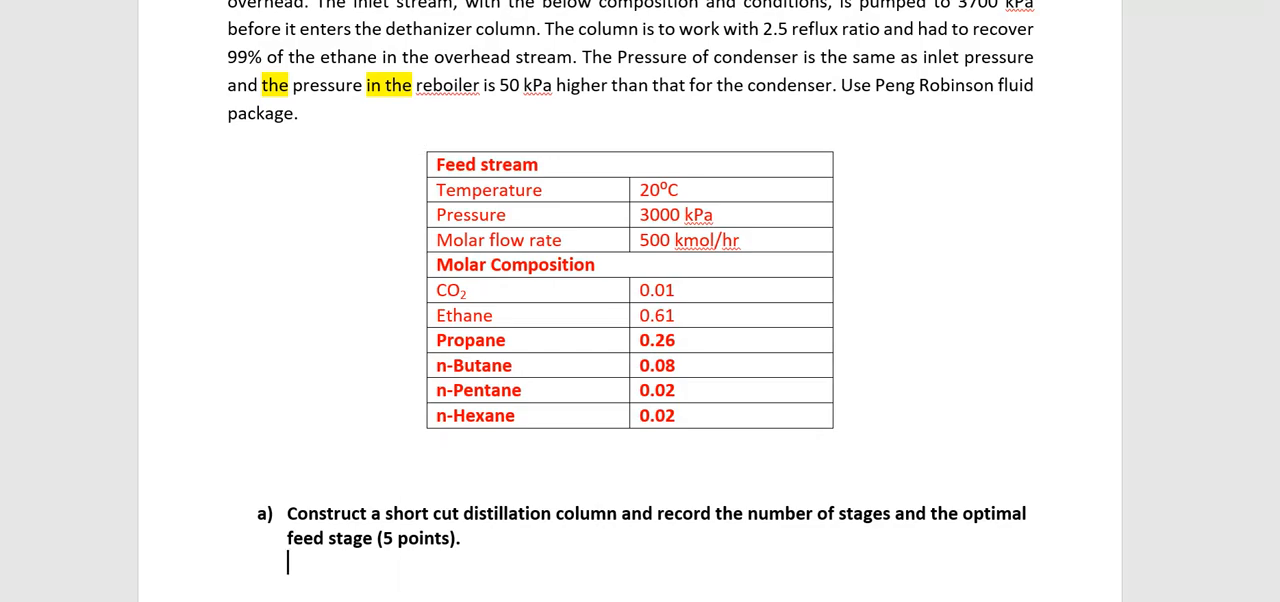
{"action": "mouse_move", "coordinate": [497, 598]}
{"action": "left_click", "coordinate": [678, 588]}
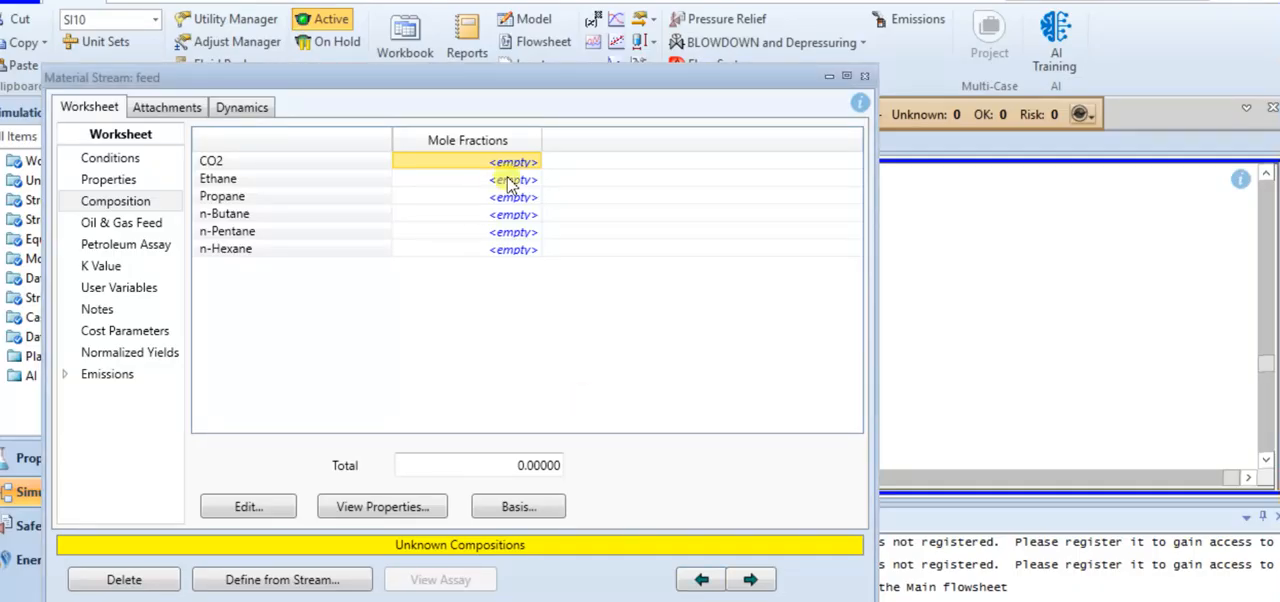
{"action": "type", "text": "0.01"}
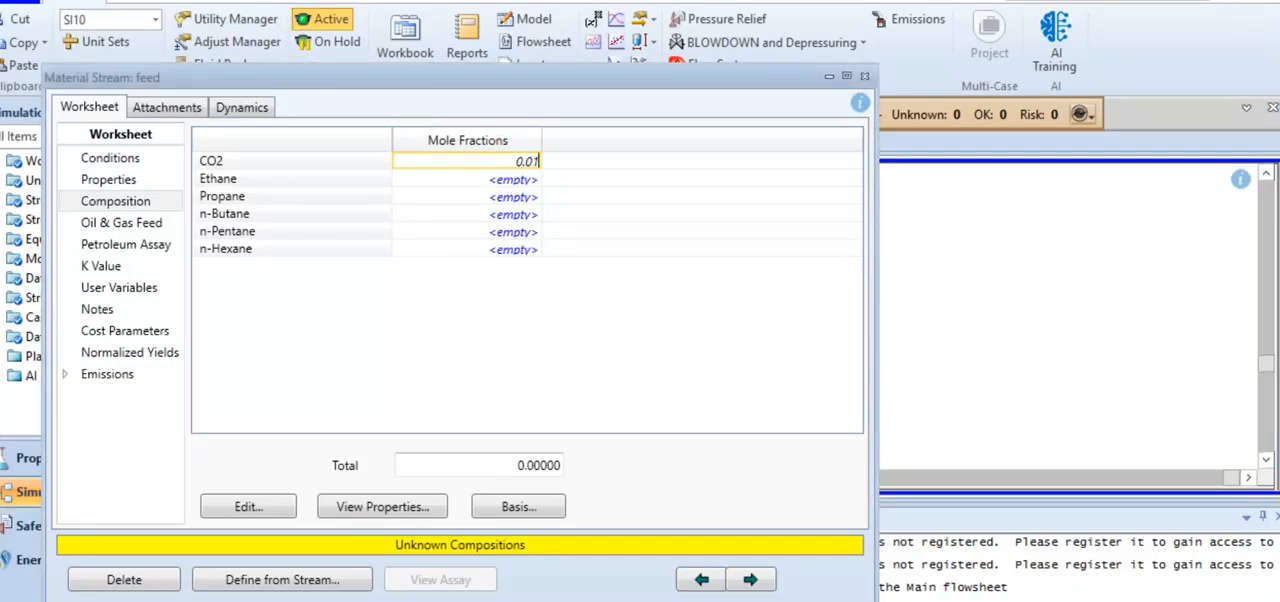
{"action": "key", "text": "Return"}
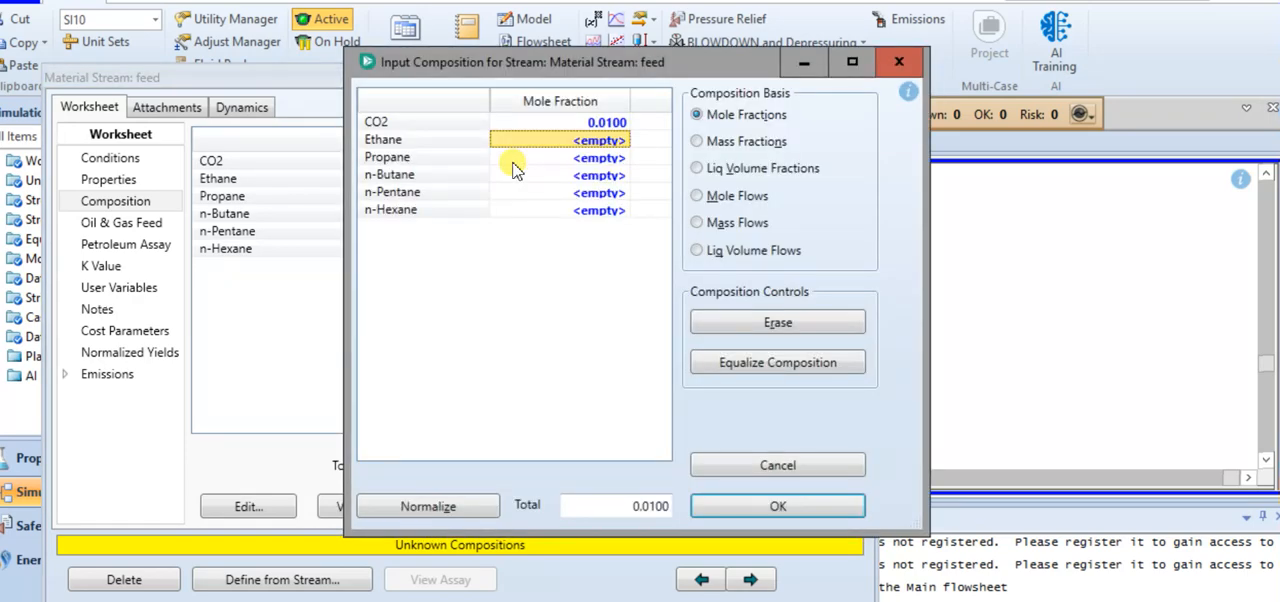
{"action": "type", "text": "0.61"}
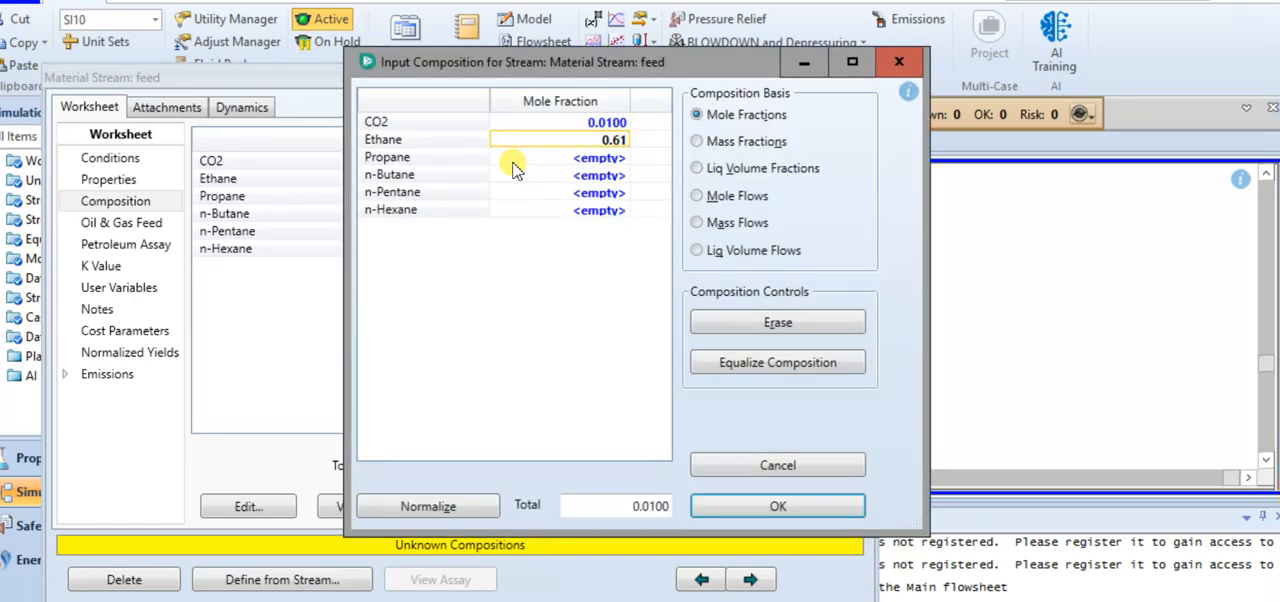
{"action": "key", "text": "Return"}
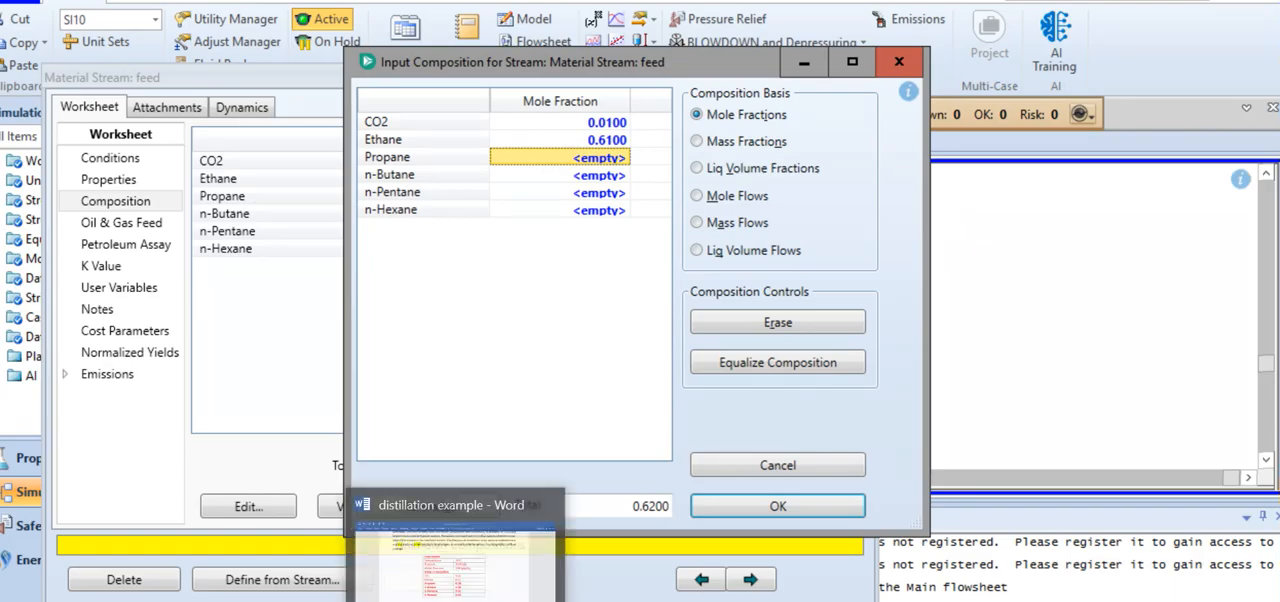
Check the composition table in Word, return to the feed's composition input, and set the Propane mole fraction to 0.26
{"action": "left_click", "coordinate": [447, 585]}
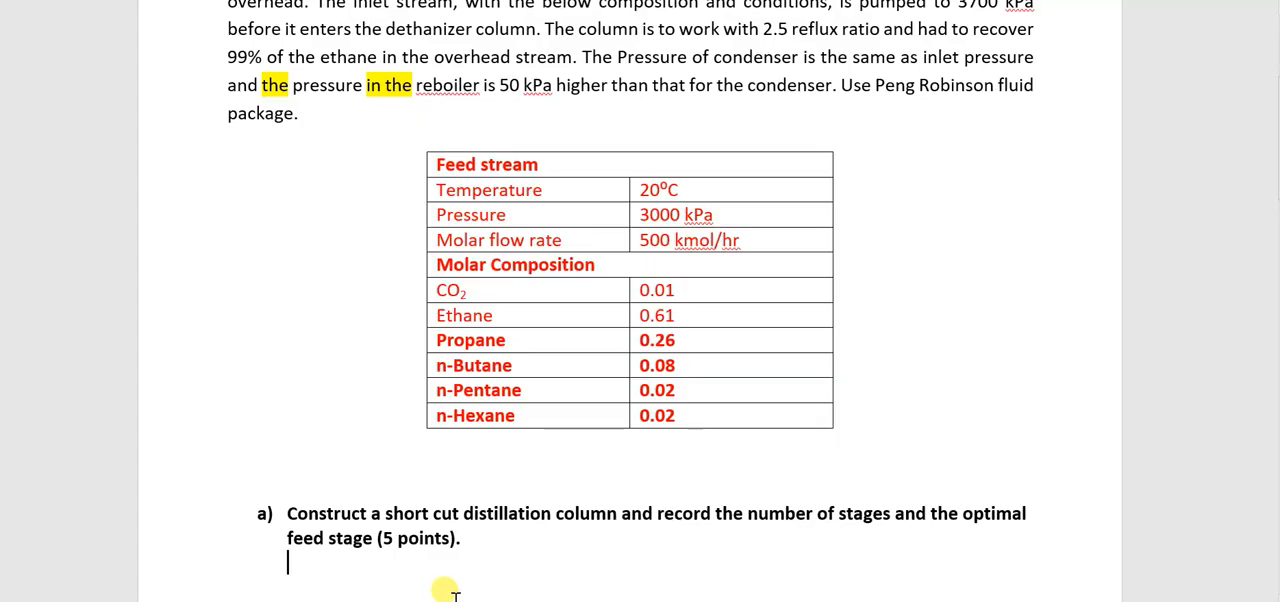
{"action": "mouse_move", "coordinate": [610, 600]}
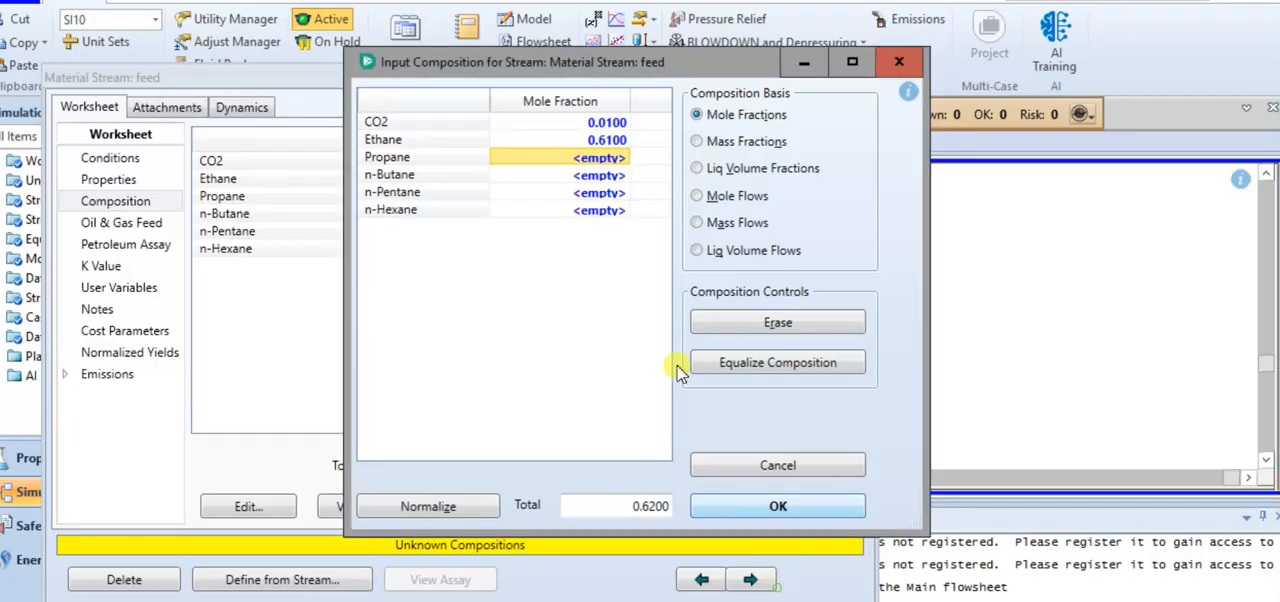
{"action": "left_click", "coordinate": [836, 555]}
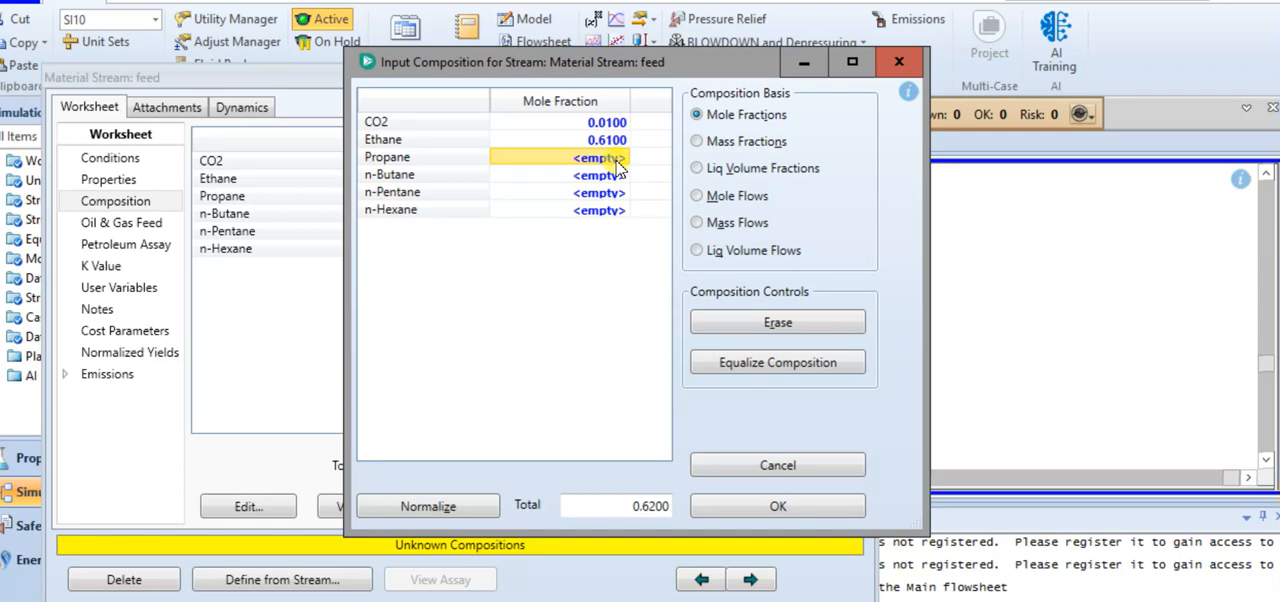
{"action": "left_click", "coordinate": [616, 160]}
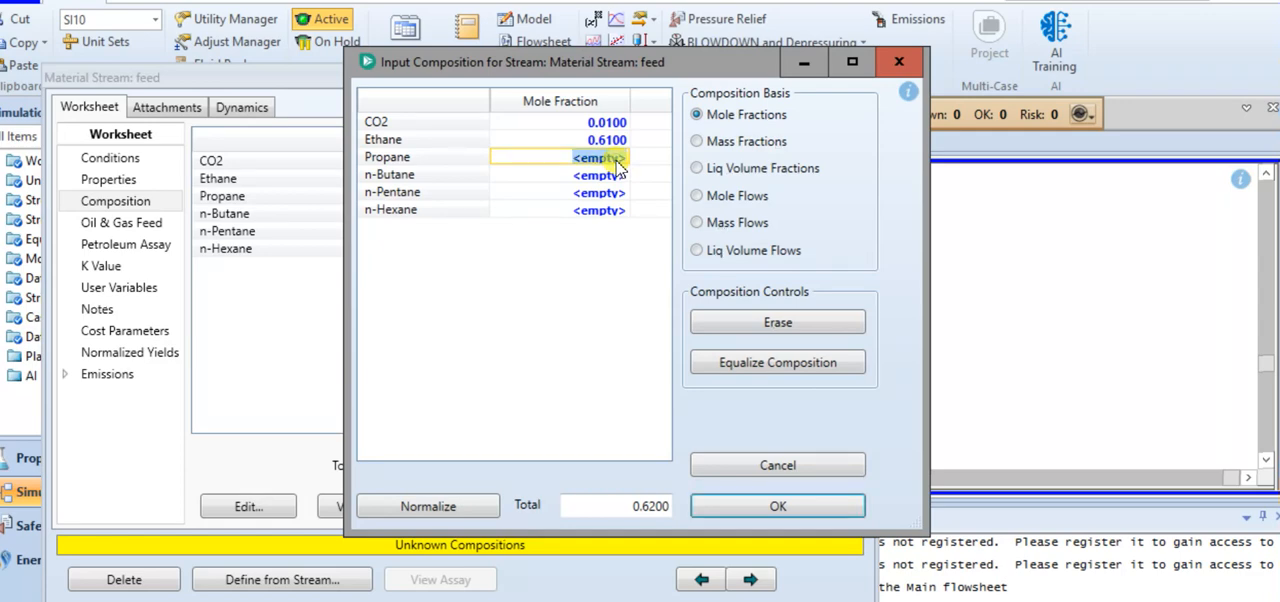
{"action": "type", "text": "0.2"}
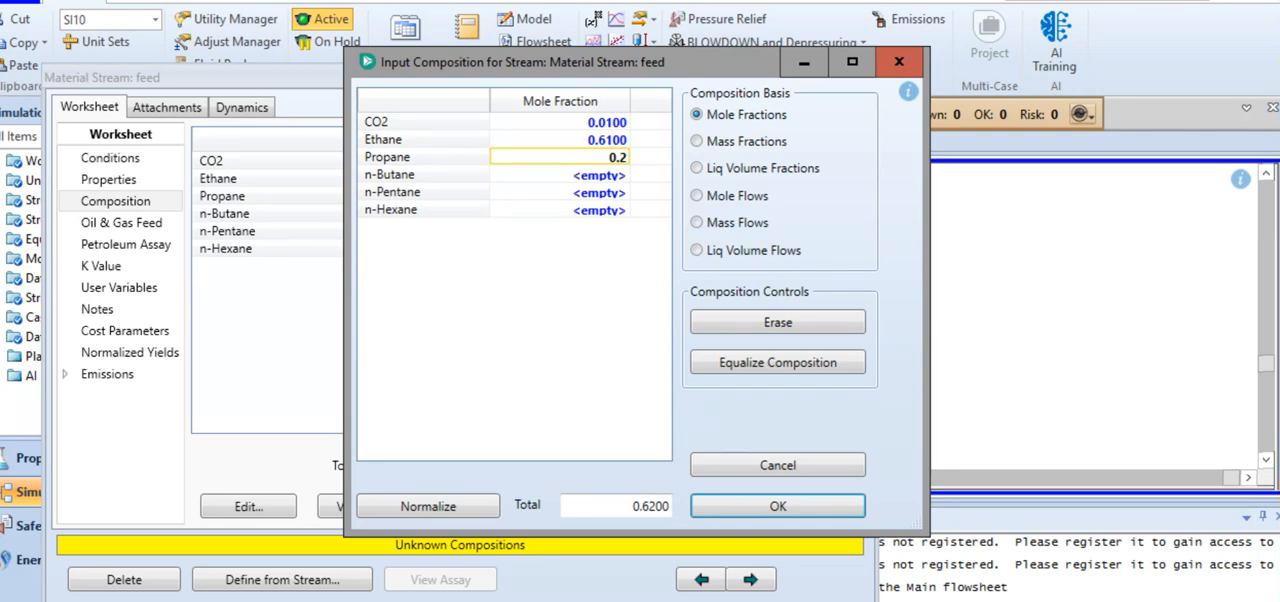
{"action": "type", "text": "6"}
{"action": "key", "text": "Return"}
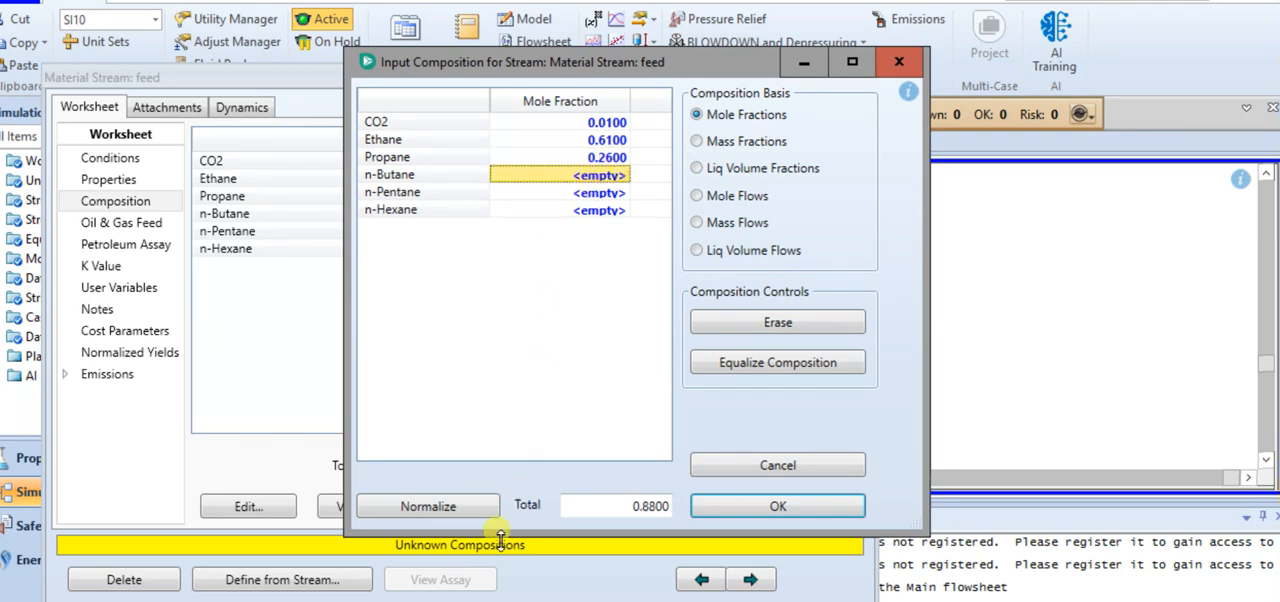
Consult the Word table again and set the feed's n-Butane mole fraction to 0.08
{"action": "left_click", "coordinate": [452, 592]}
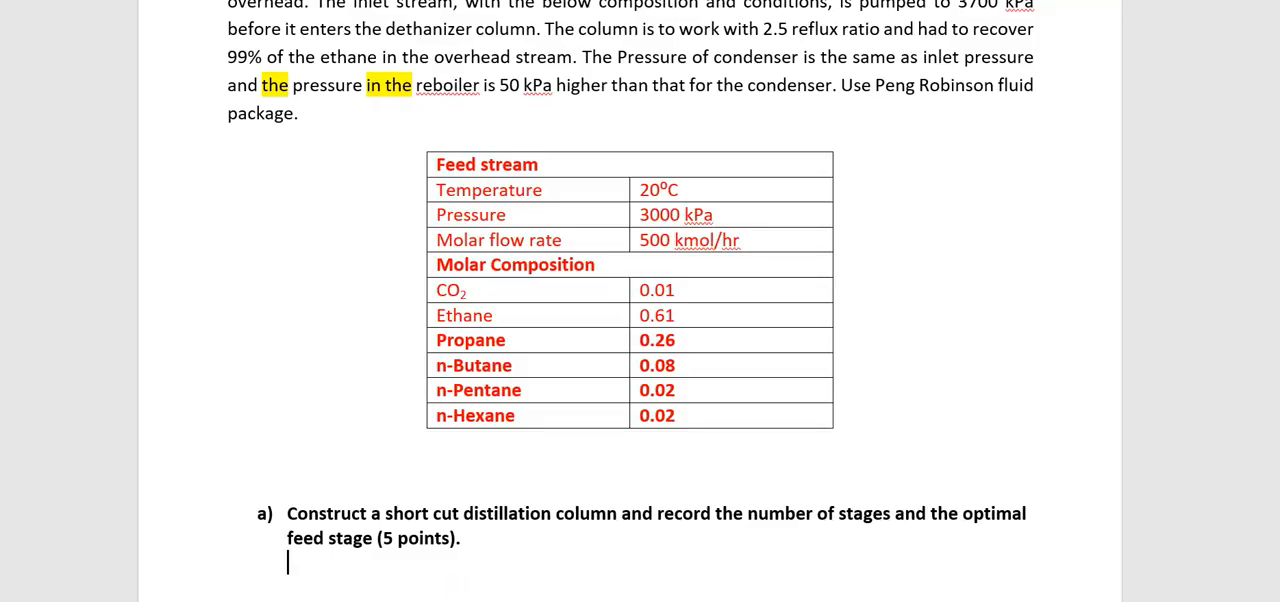
{"action": "left_click", "coordinate": [817, 560]}
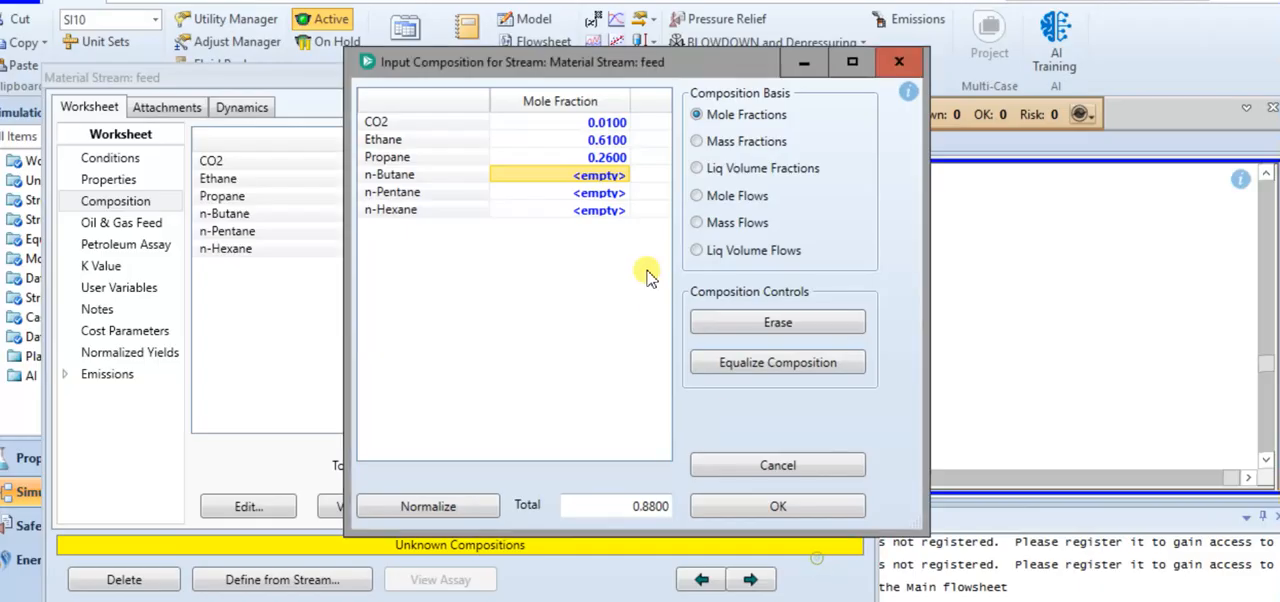
{"action": "left_click", "coordinate": [621, 178]}
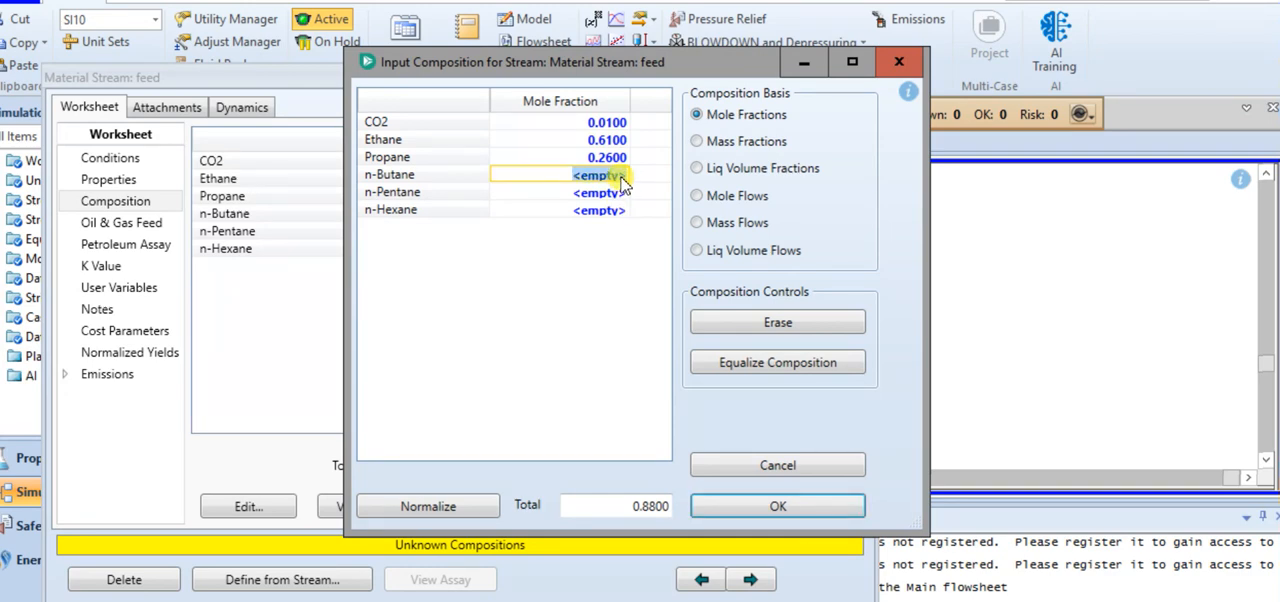
{"action": "type", "text": "0.07"}
{"action": "key", "text": "BackSpace"}
{"action": "type", "text": "8"}
{"action": "key", "text": "Return"}
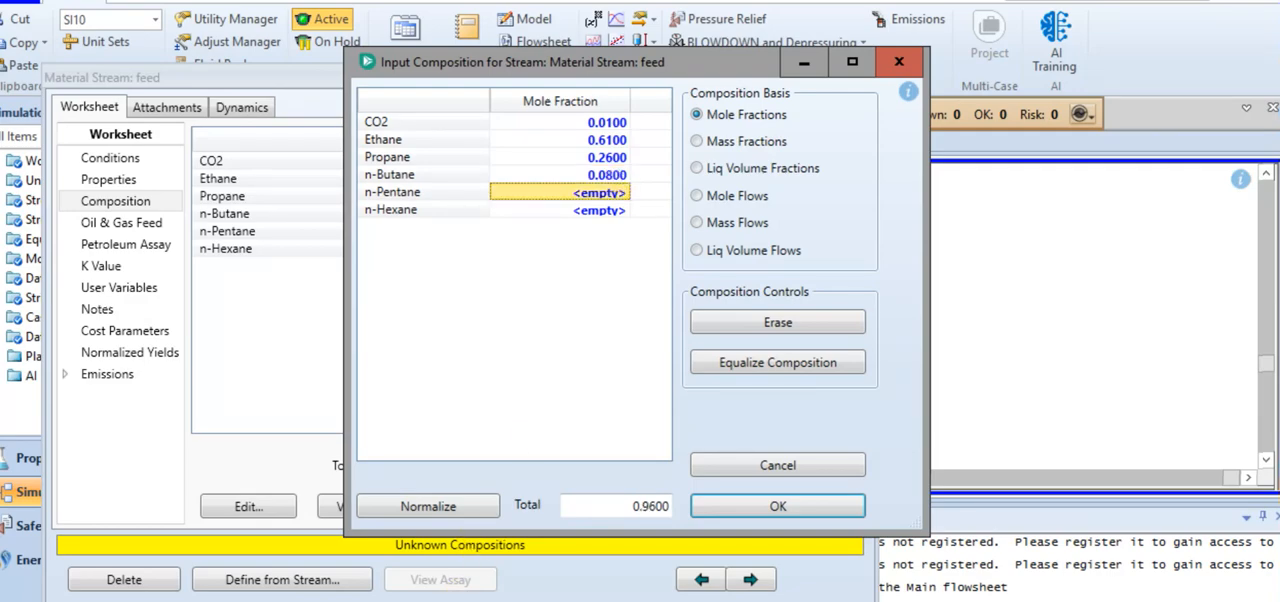
Set the n-Pentane and n-Hexane mole fractions to 0.02 each, accept the composition, and close the feed stream's worksheet
{"action": "key", "text": "alt+Tab"}
{"action": "key", "text": "alt+Tab"}
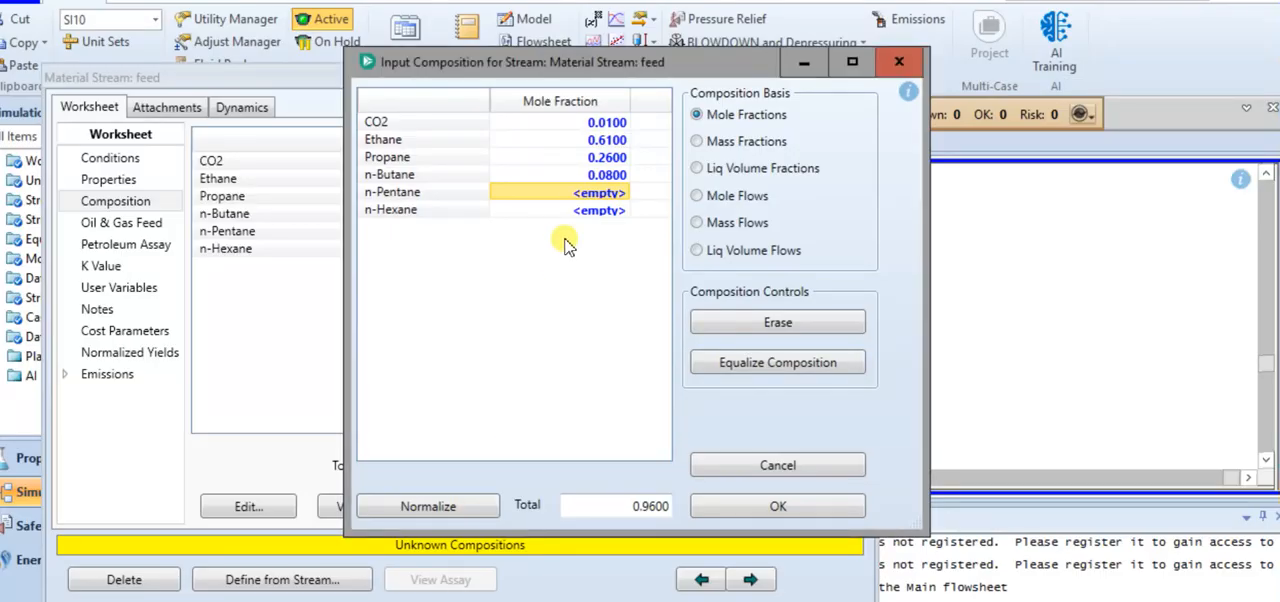
{"action": "left_click", "coordinate": [586, 194]}
{"action": "type", "text": "0.02"}
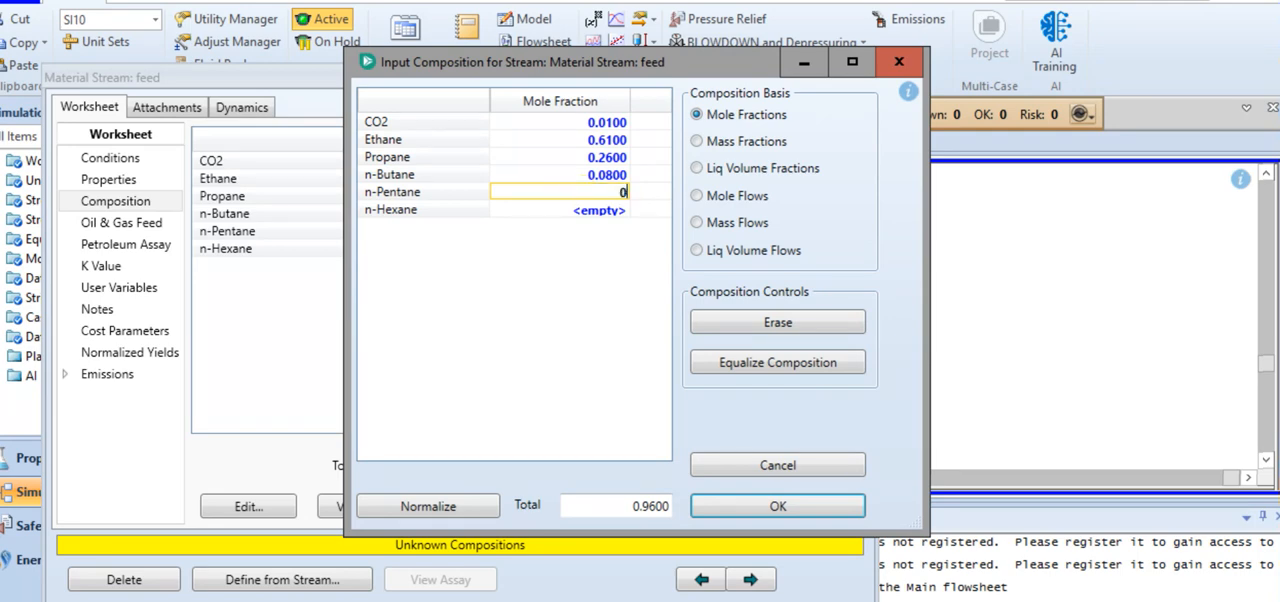
{"action": "key", "text": "Return"}
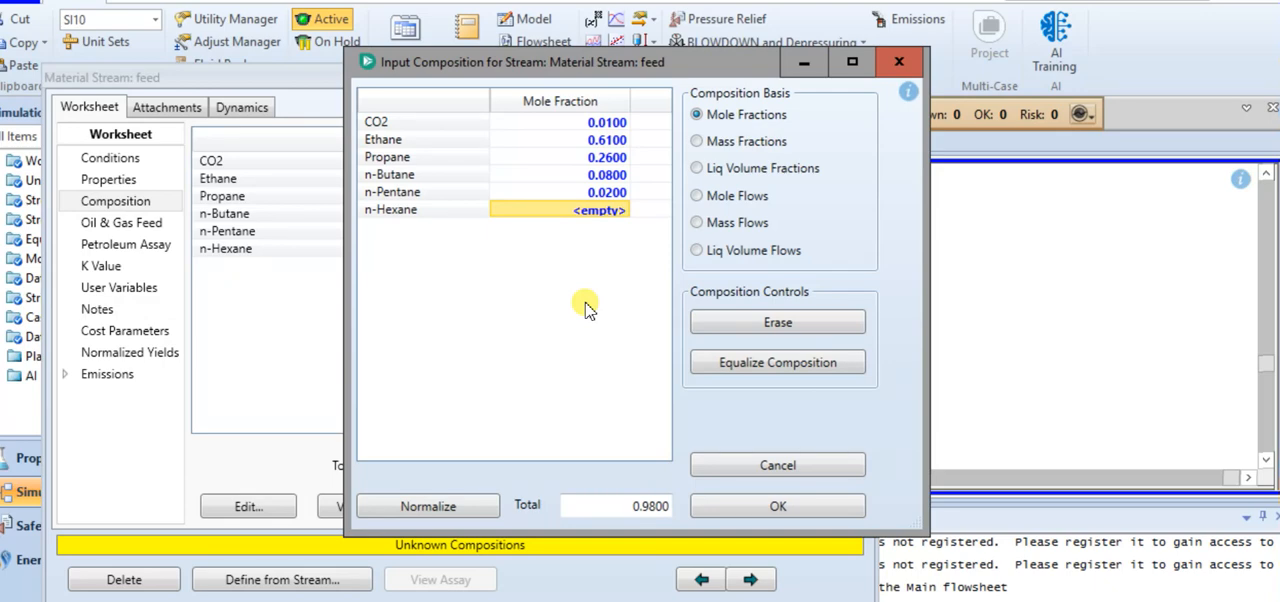
{"action": "left_click", "coordinate": [594, 211]}
{"action": "type", "text": "0.02"}
{"action": "key", "text": "Return"}
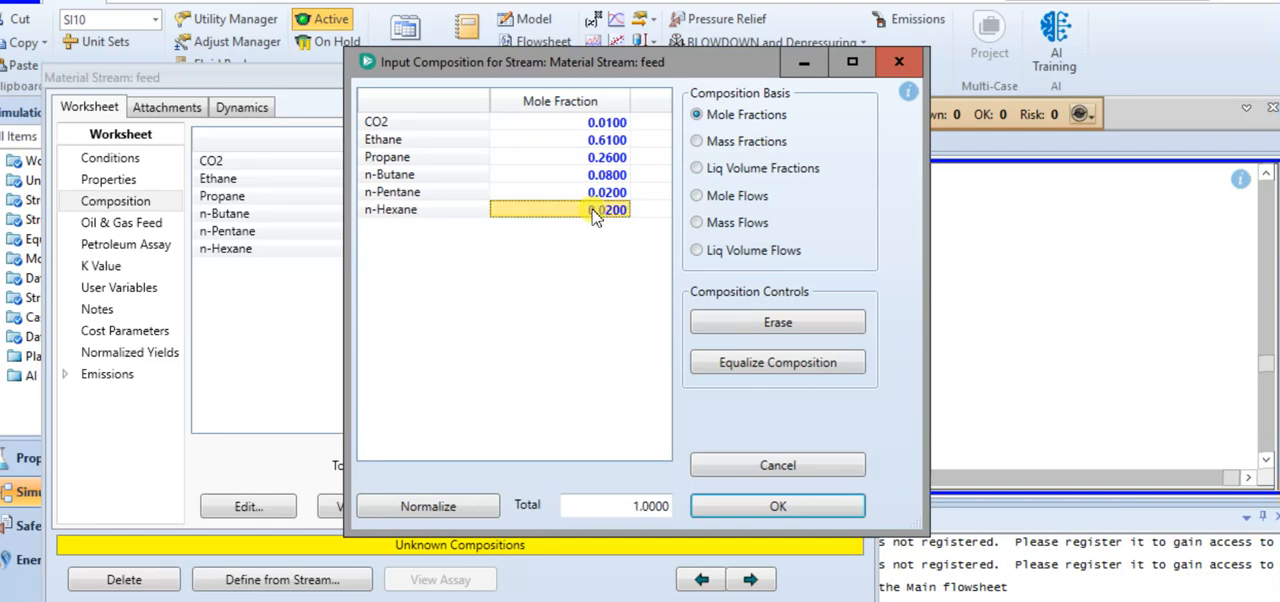
{"action": "left_click", "coordinate": [752, 503]}
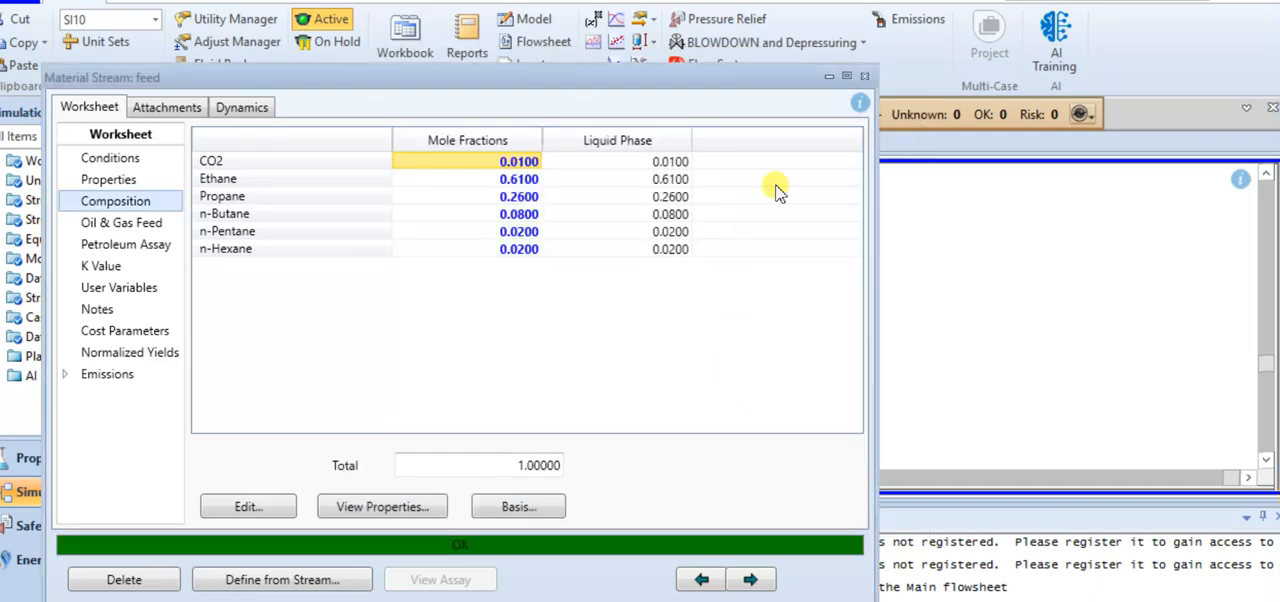
{"action": "left_click", "coordinate": [865, 76]}
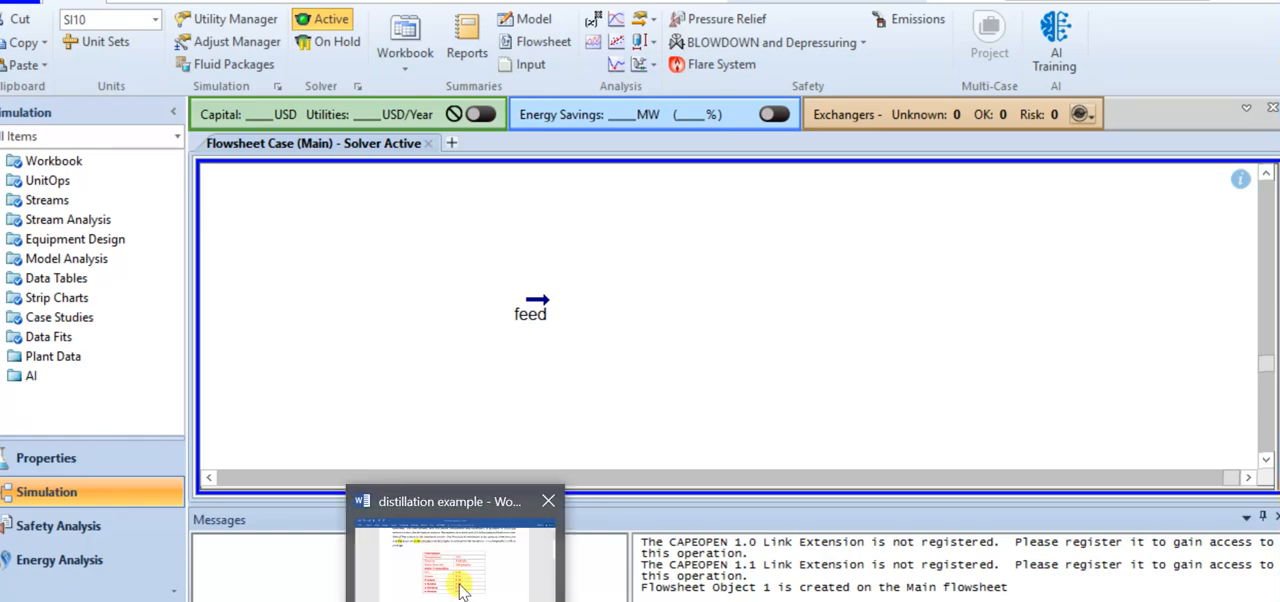
Check the pumping requirement in the Word problem statement, then return to Aspen HYSYS and review the feed stream's conditions
{"action": "left_click", "coordinate": [455, 560]}
{"action": "scroll", "coordinate": [482, 412], "scroll_direction": "up", "scroll_amount": 1}
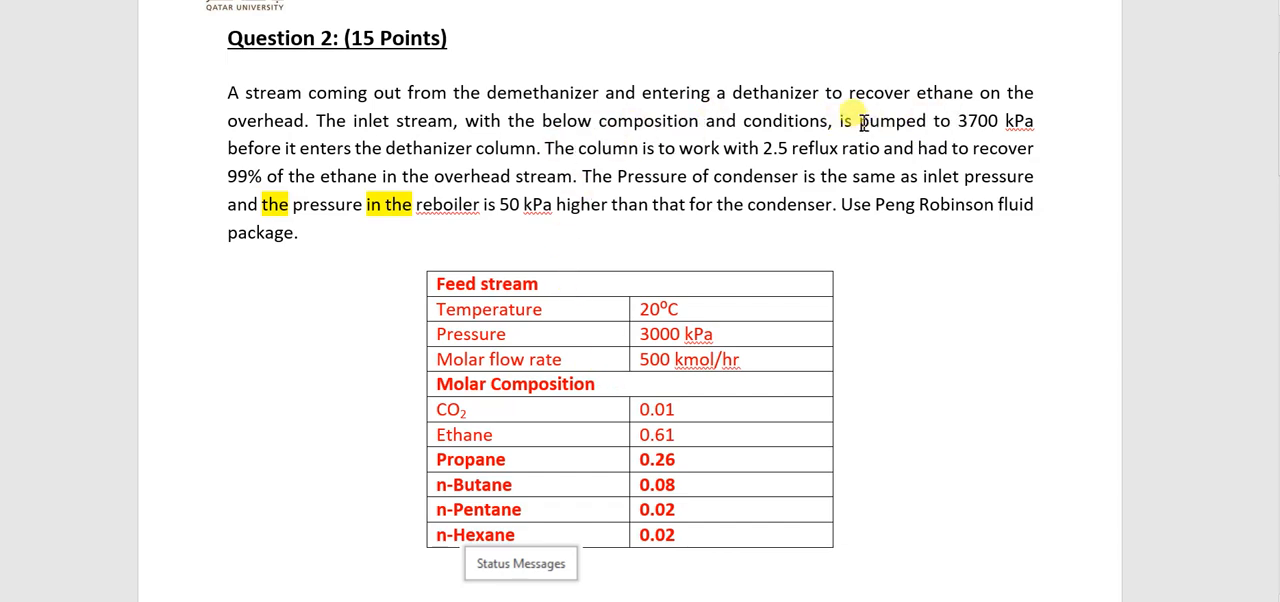
{"action": "left_click_drag", "start_coordinate": [858, 120], "coordinate": [928, 120]}
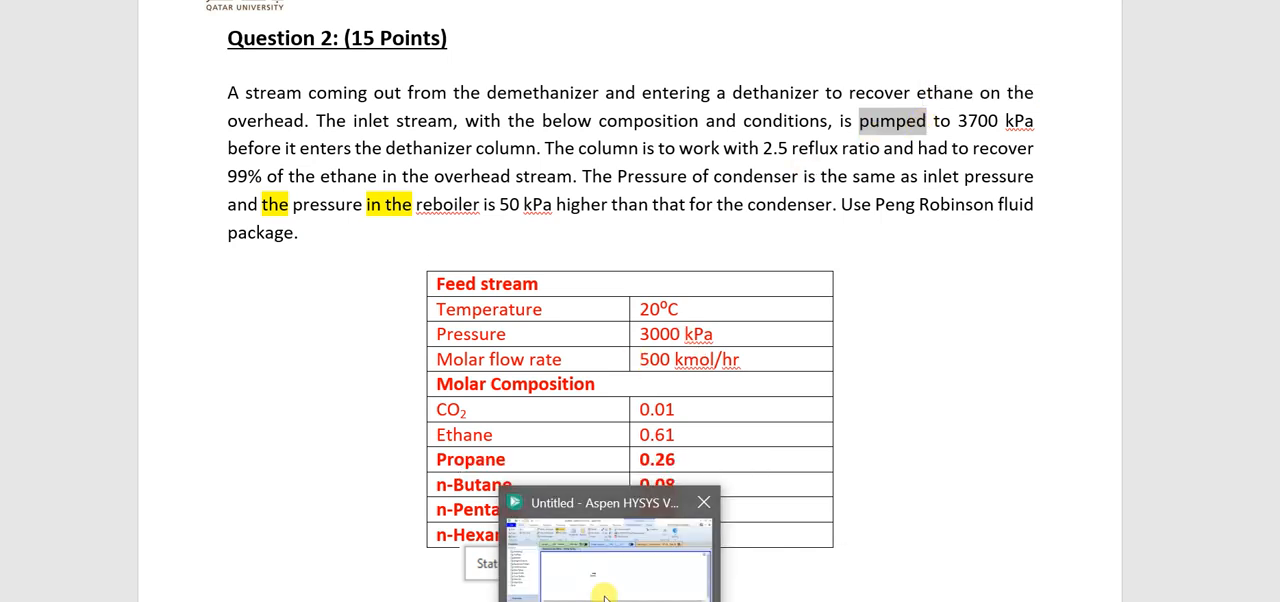
{"action": "left_click", "coordinate": [600, 590]}
{"action": "double_click", "coordinate": [551, 309]}
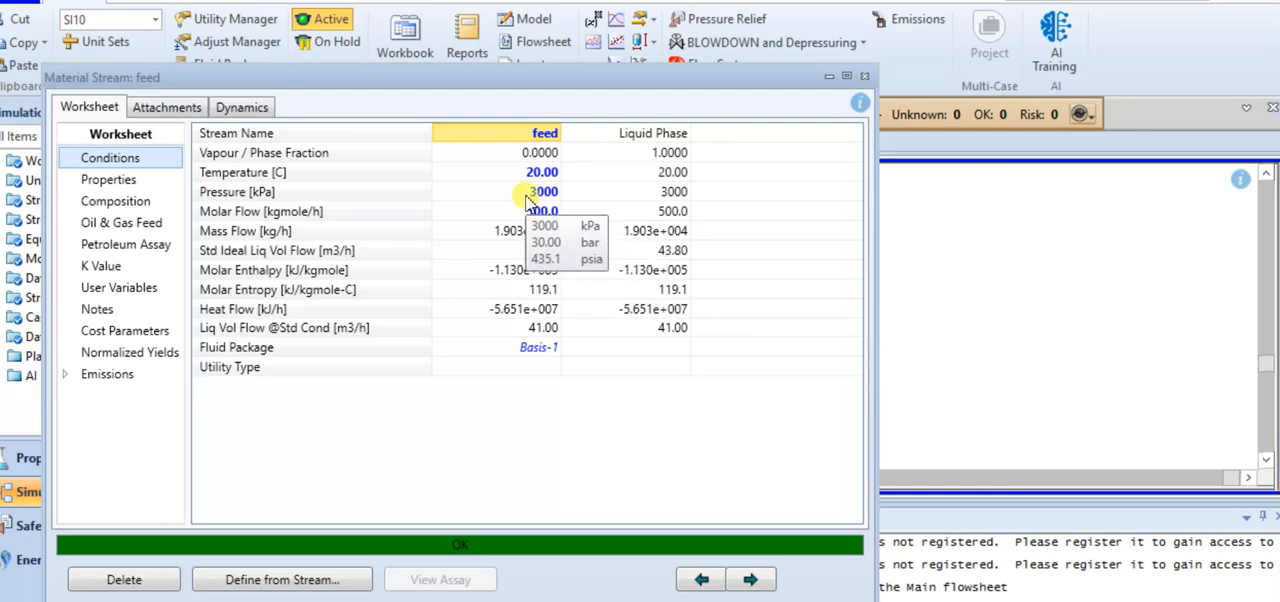
{"action": "left_click", "coordinate": [864, 80]}
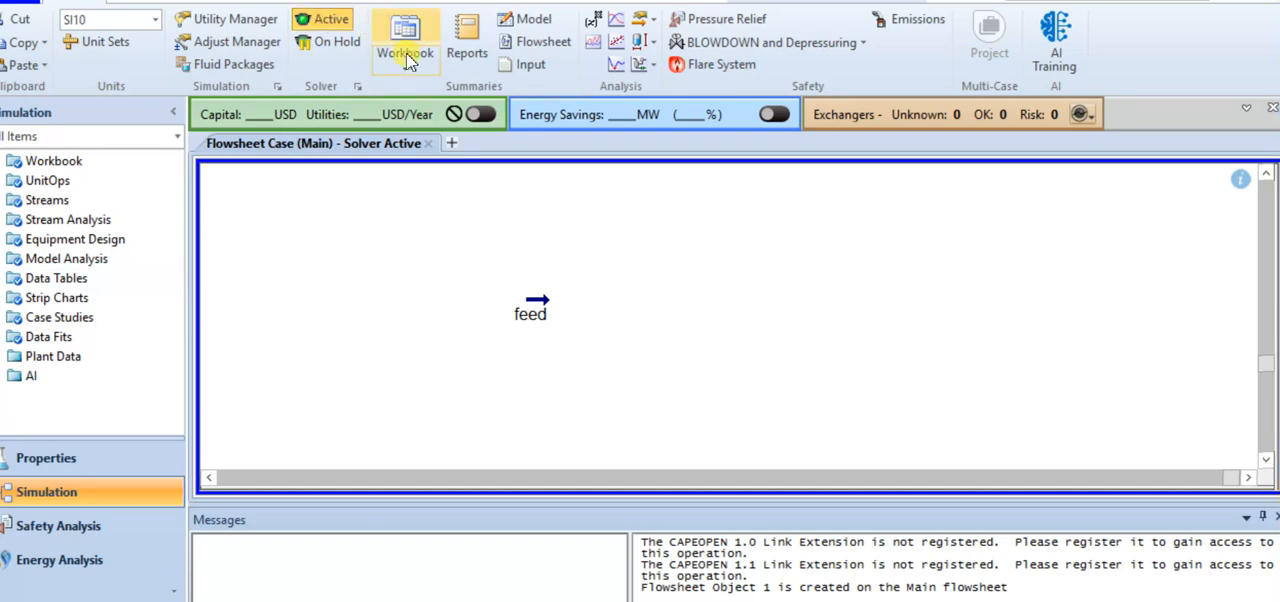
Find the pump in the model palette, place one beside the feed stream on the flowsheet, and close the palette
{"action": "left_click", "coordinate": [528, 1]}
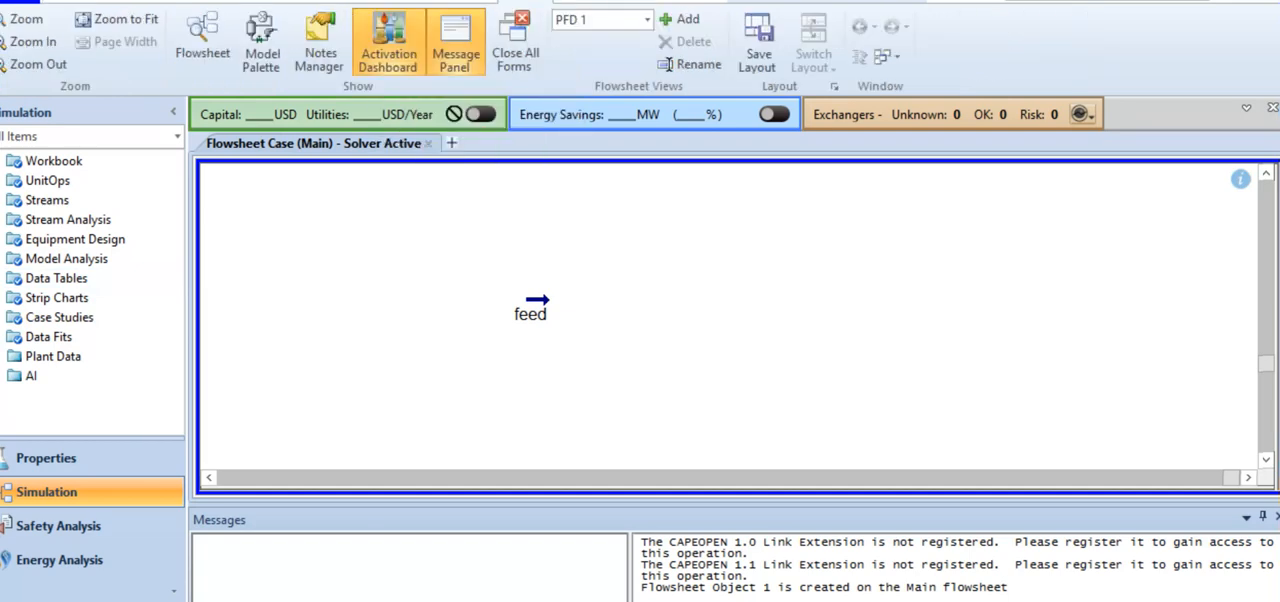
{"action": "left_click", "coordinate": [261, 45]}
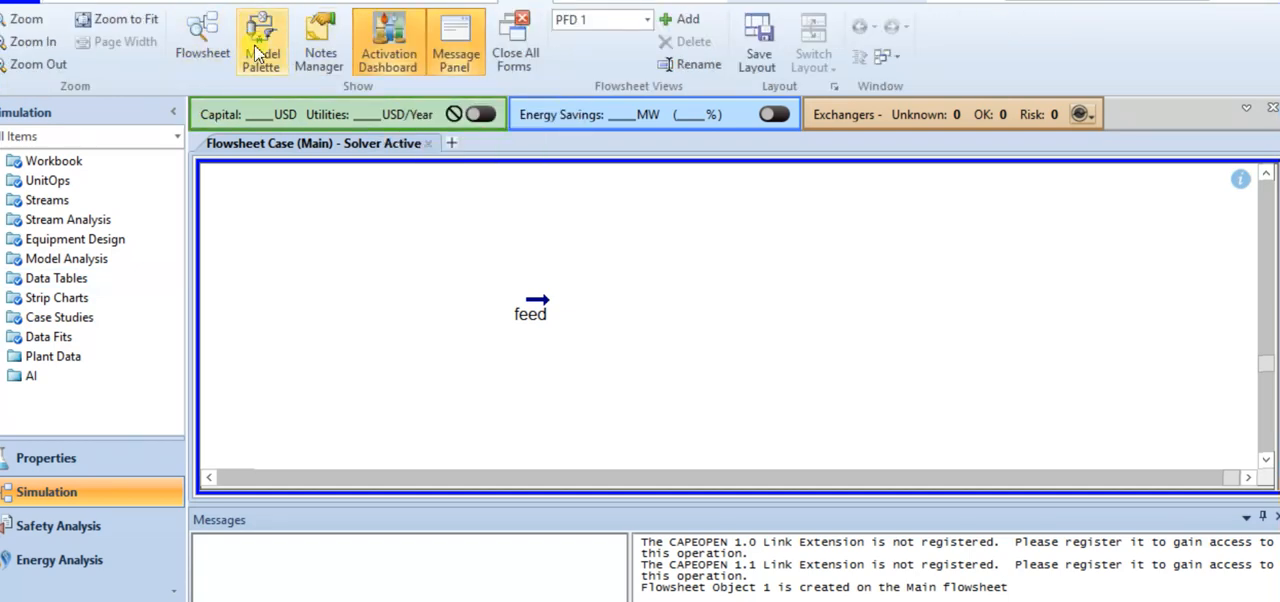
{"action": "type", "text": "pum"}
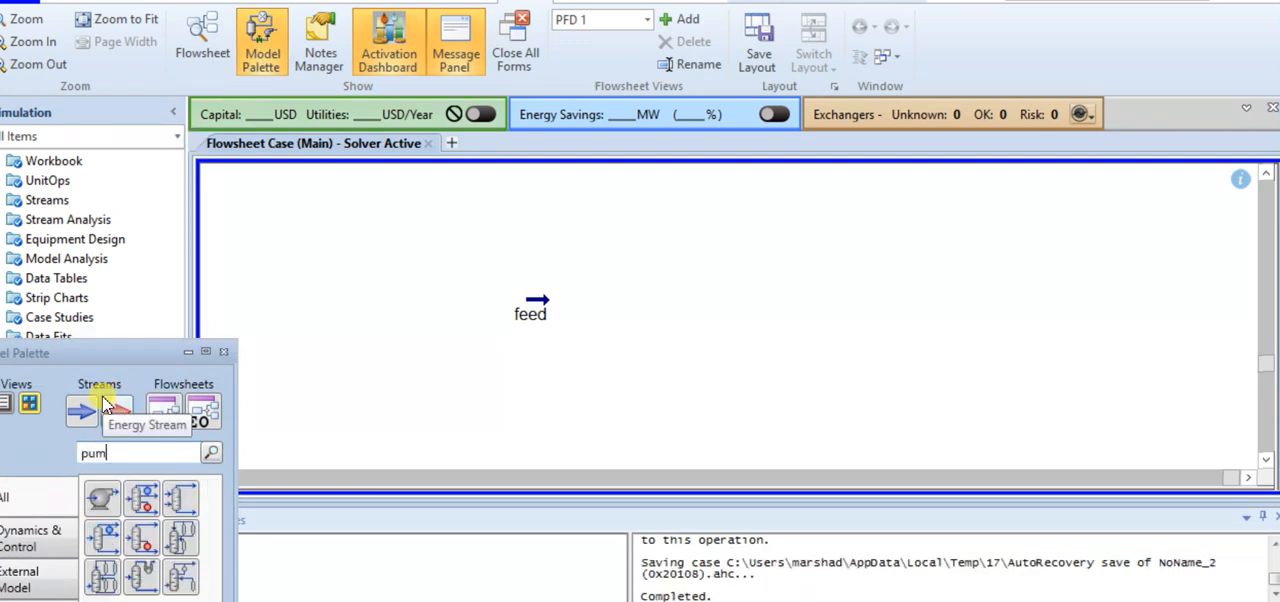
{"action": "type", "text": "p"}
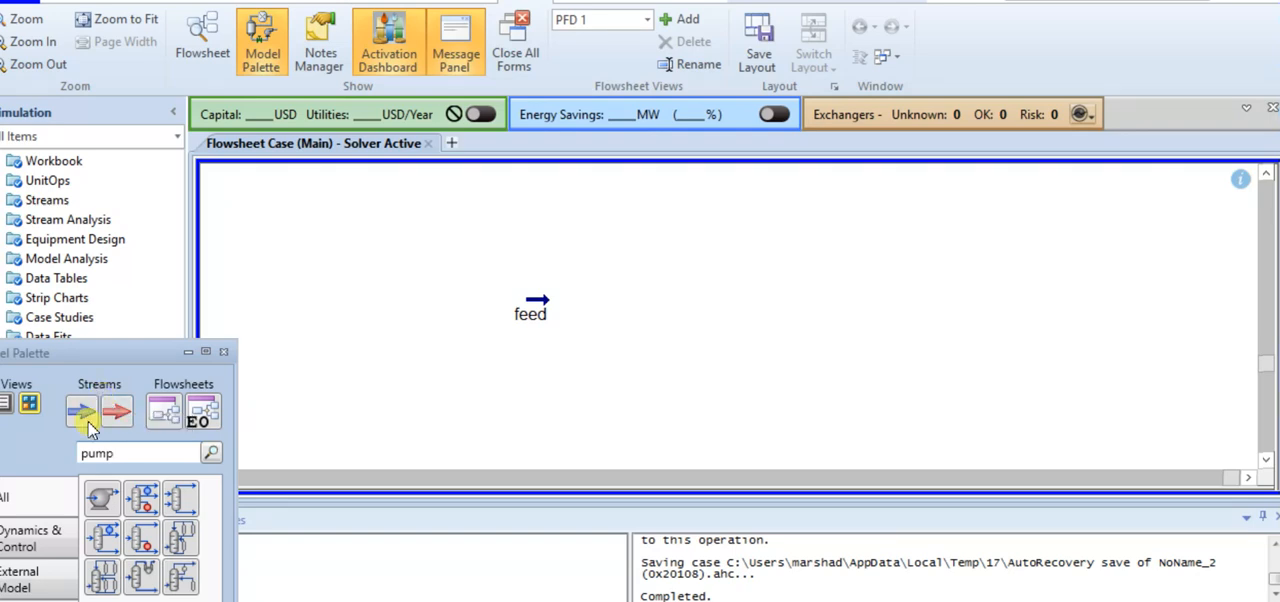
{"action": "left_click_drag", "start_coordinate": [107, 503], "coordinate": [603, 331]}
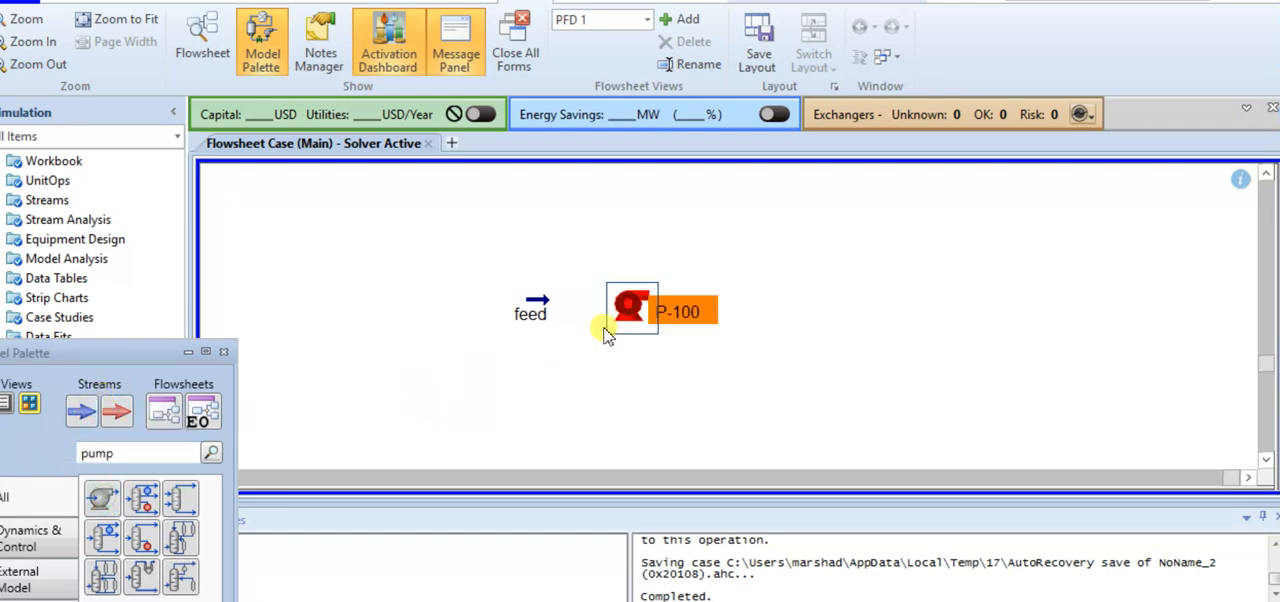
{"action": "left_click", "coordinate": [224, 352]}
Connect the pump's inlet to the feed stream and name its outlet stream "distill in"
{"action": "double_click", "coordinate": [640, 320]}
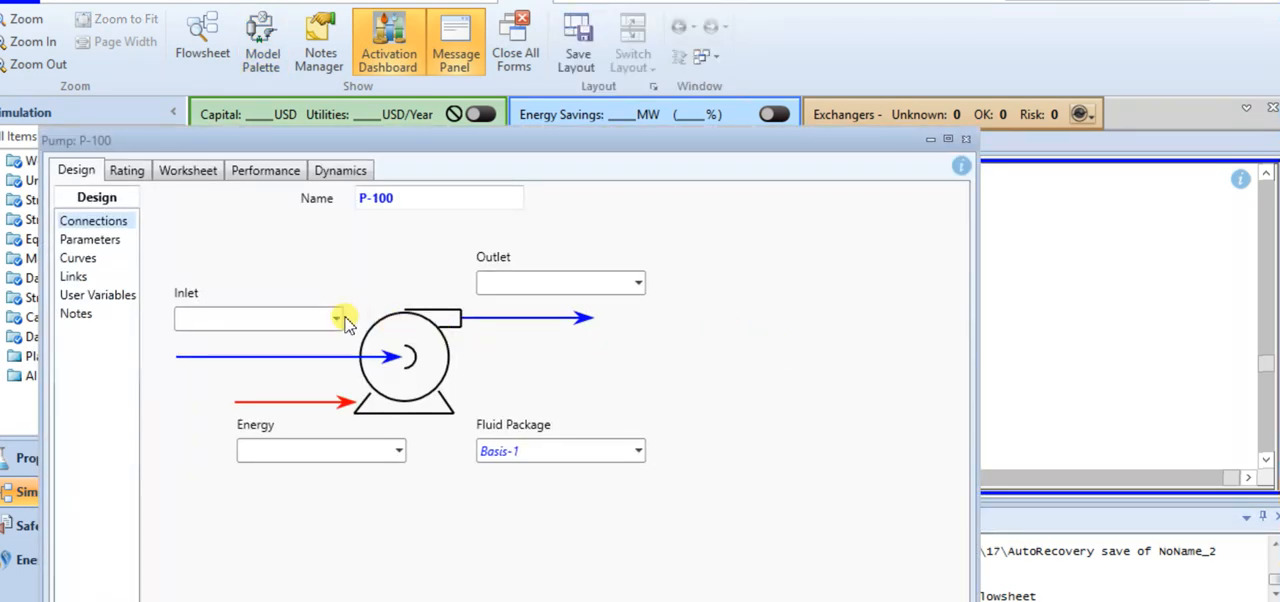
{"action": "left_click", "coordinate": [338, 318]}
{"action": "left_click", "coordinate": [305, 343]}
{"action": "left_click", "coordinate": [524, 284]}
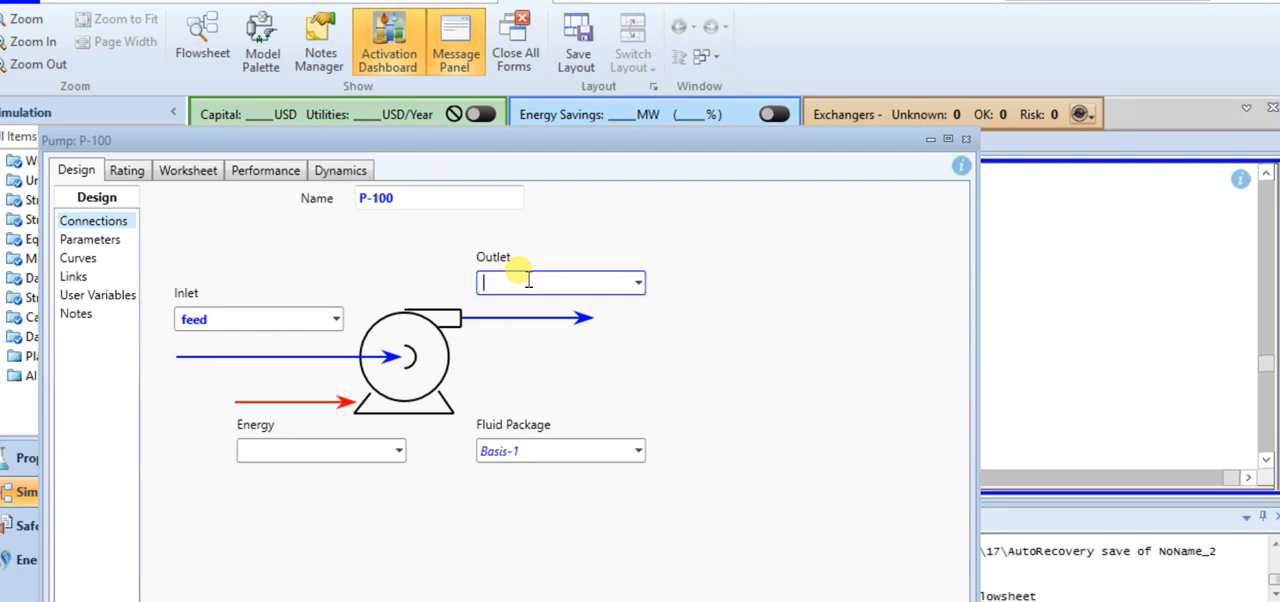
{"action": "type", "text": "disti"}
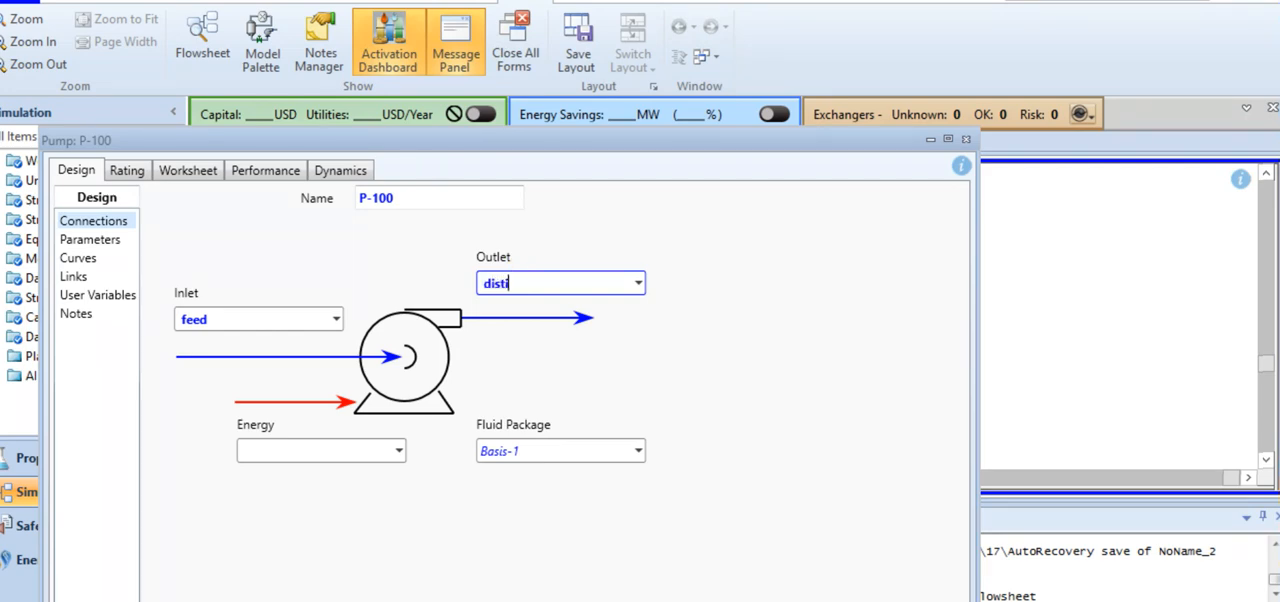
{"action": "type", "text": "ll in"}
{"action": "left_click", "coordinate": [562, 380]}
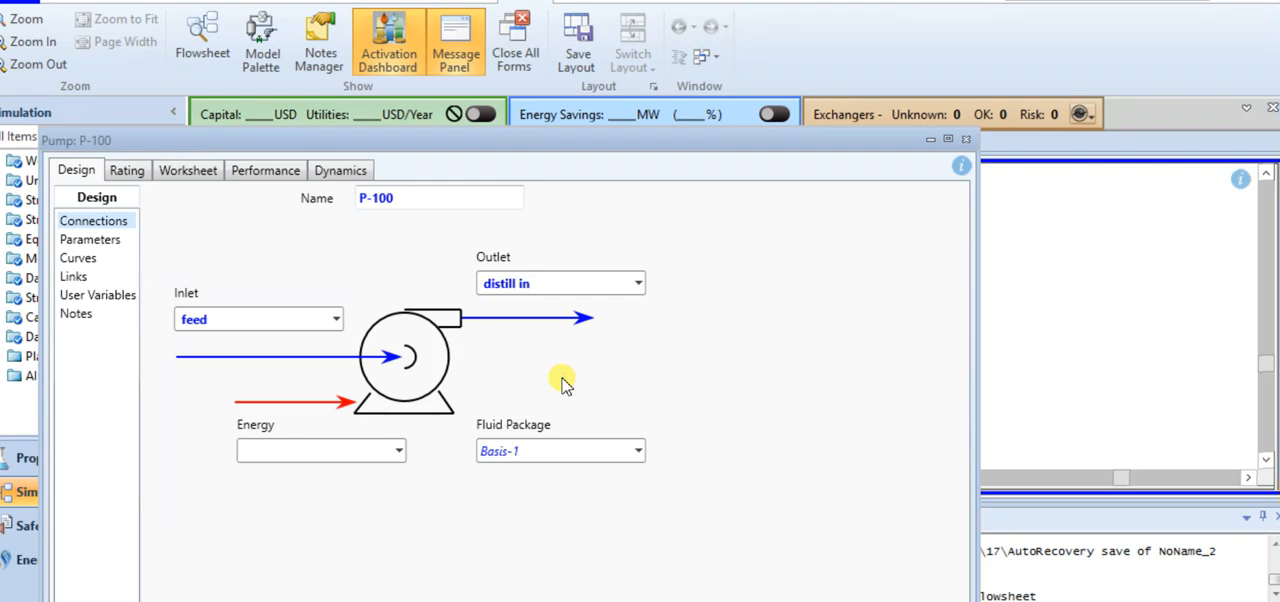
Name the pump's energy stream "Qp" and close the pump's properties
{"action": "left_click", "coordinate": [306, 451]}
{"action": "type", "text": "Qp"}
{"action": "left_click", "coordinate": [314, 531]}
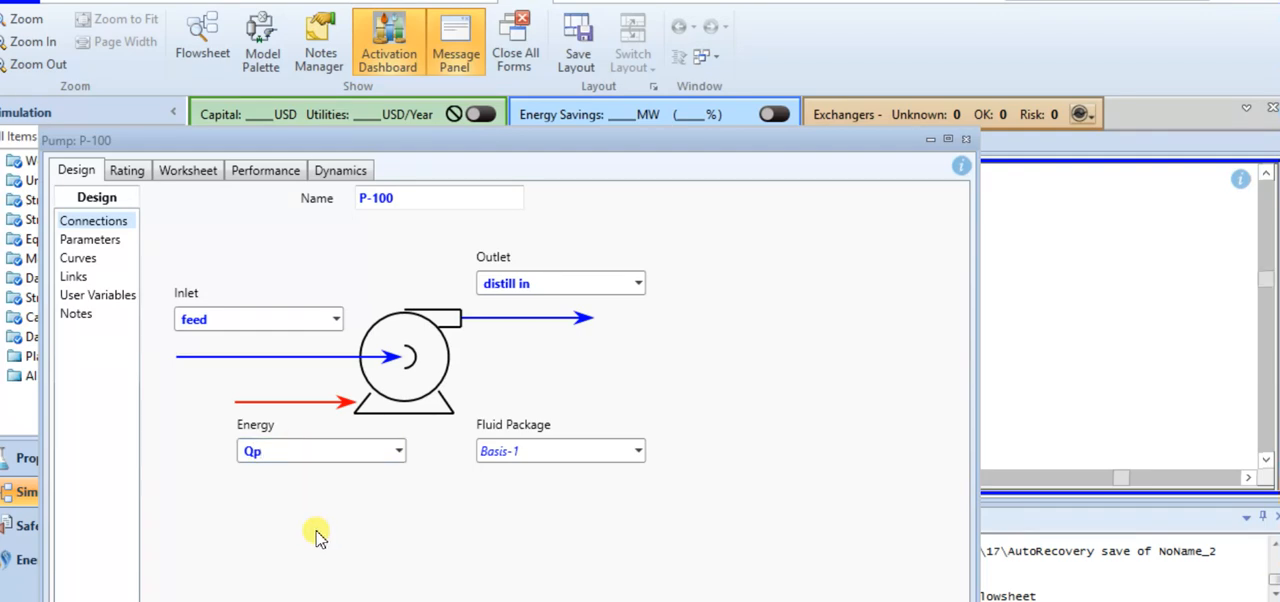
{"action": "left_click", "coordinate": [964, 141]}
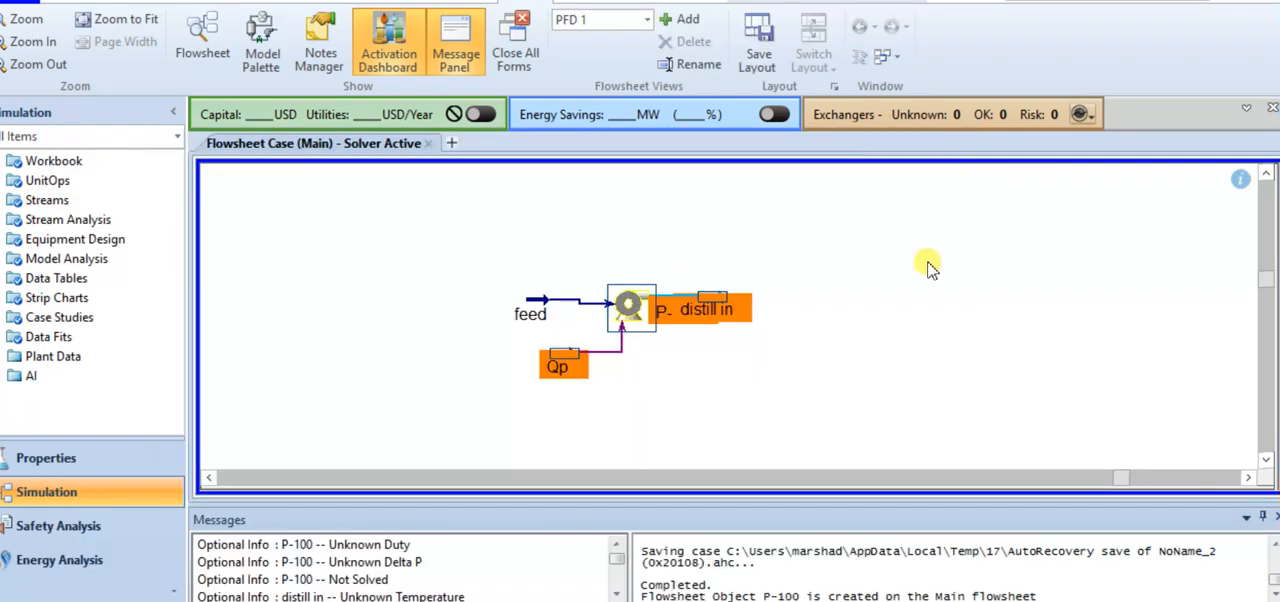
Set the pressure of the distill in stream to 3700 kPa and close its worksheet
{"action": "double_click", "coordinate": [709, 296]}
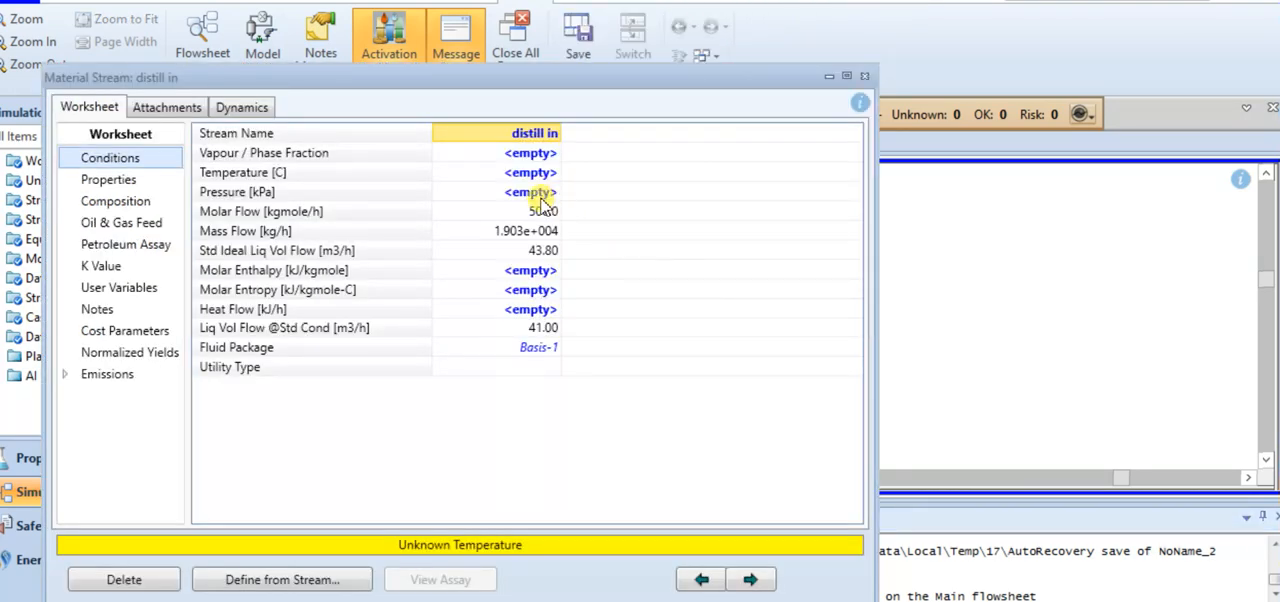
{"action": "left_click", "coordinate": [540, 197]}
{"action": "type", "text": "3700"}
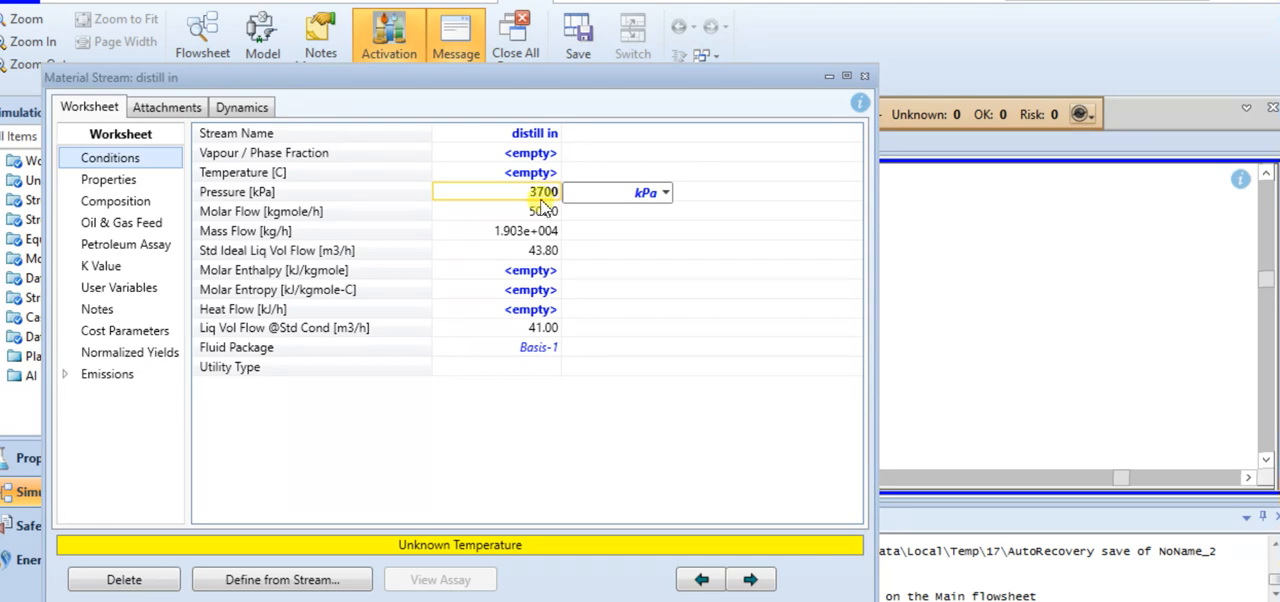
{"action": "key", "text": "Return"}
{"action": "left_click", "coordinate": [865, 76]}
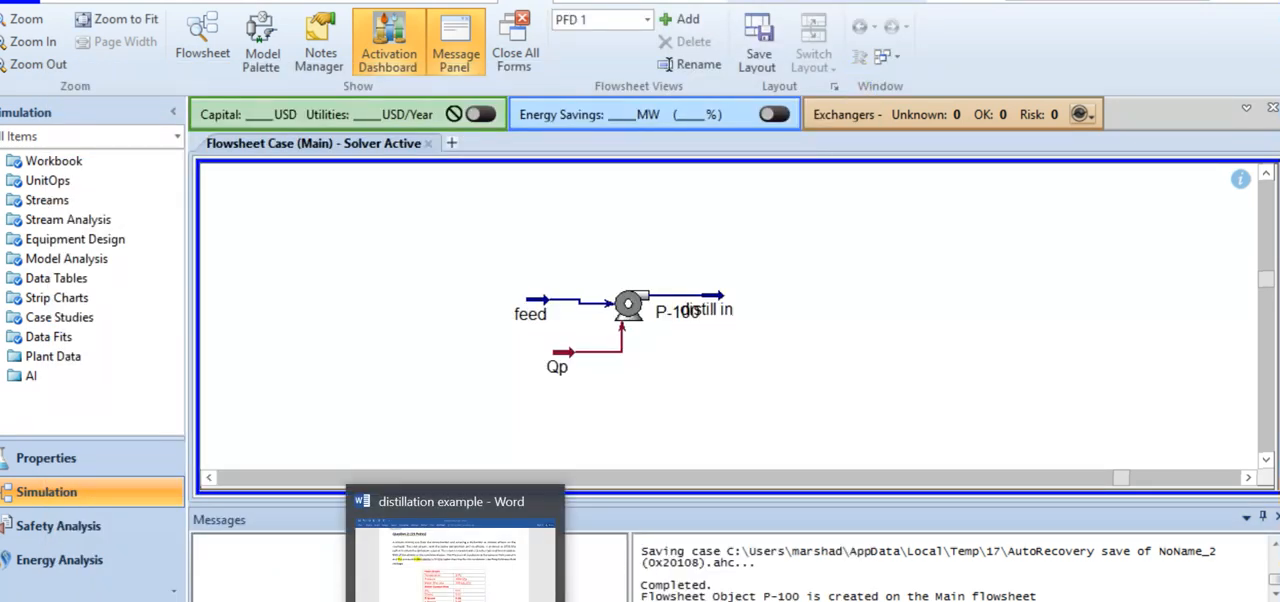
Check the problem statement in Word, return to Aspen HYSYS, and move the distill in stream slightly away from the pump's label
{"action": "left_click", "coordinate": [455, 590]}
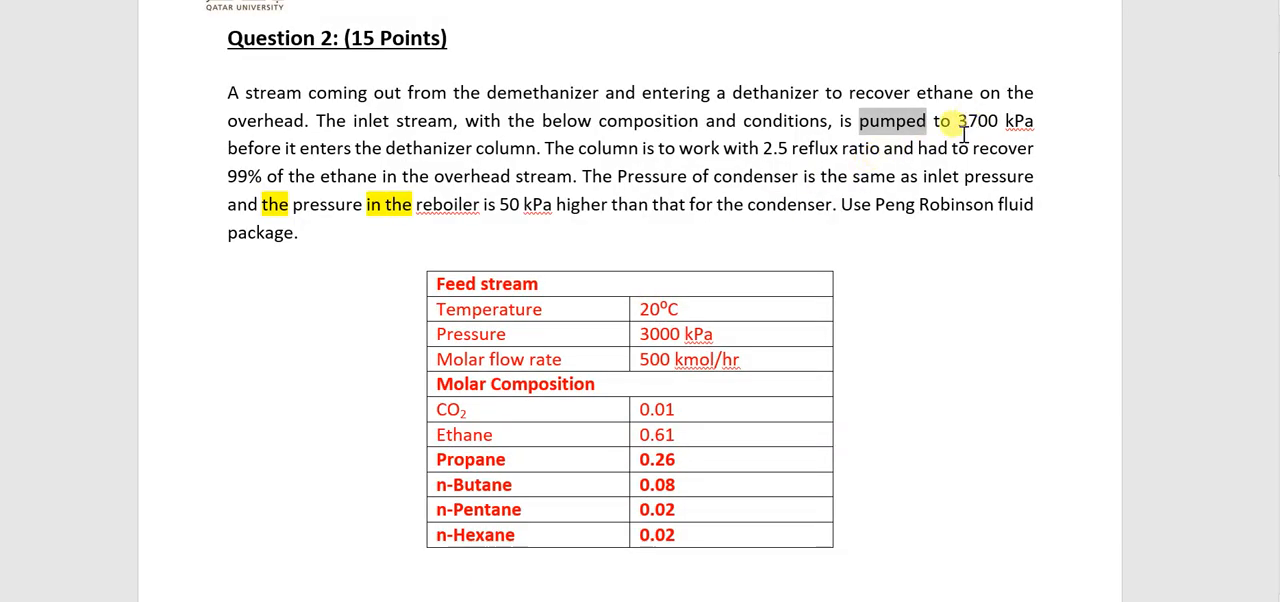
{"action": "mouse_move", "coordinate": [605, 590]}
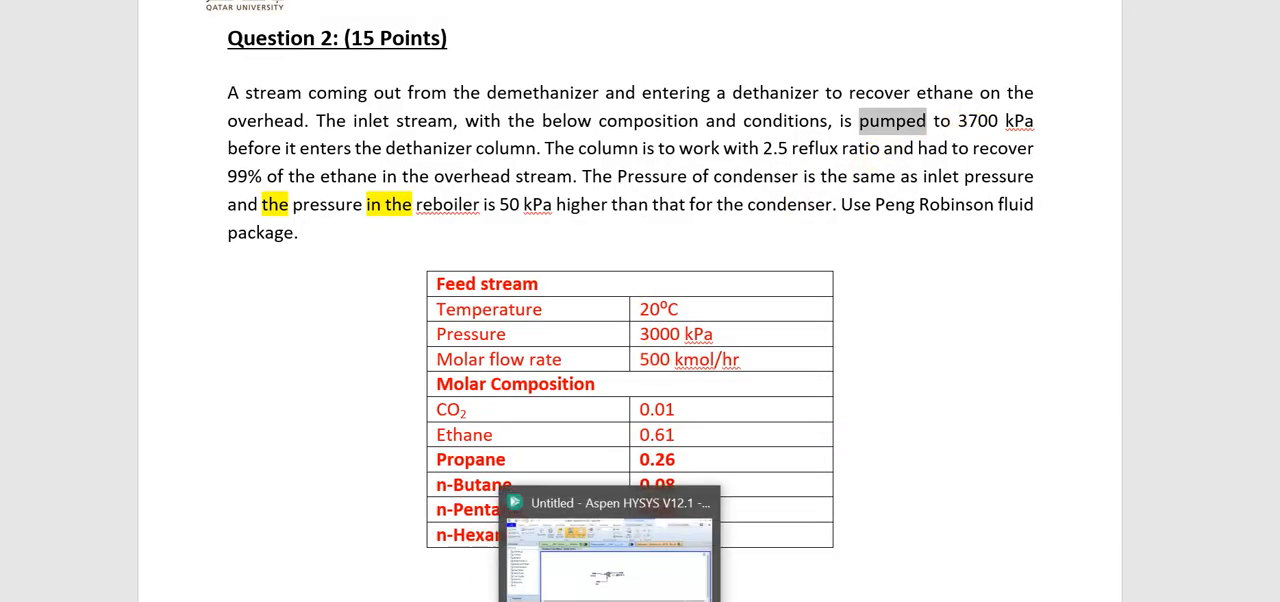
{"action": "left_click", "coordinate": [640, 580]}
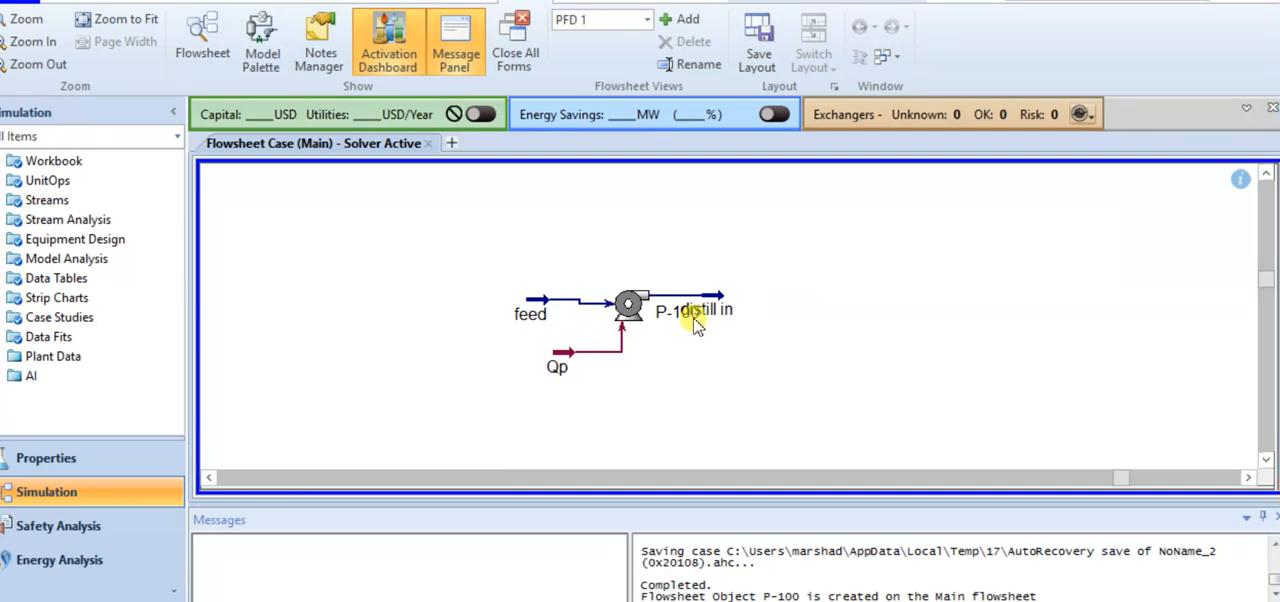
{"action": "mouse_move", "coordinate": [694, 318]}
{"action": "mouse_move", "coordinate": [693, 318]}
{"action": "left_mouse_down"}
{"action": "mouse_move", "coordinate": [694, 351]}
{"action": "mouse_move", "coordinate": [686, 333]}
{"action": "mouse_move", "coordinate": [705, 286]}
{"action": "mouse_move", "coordinate": [705, 301]}
{"action": "left_mouse_up"}
{"action": "left_click", "coordinate": [745, 372]}
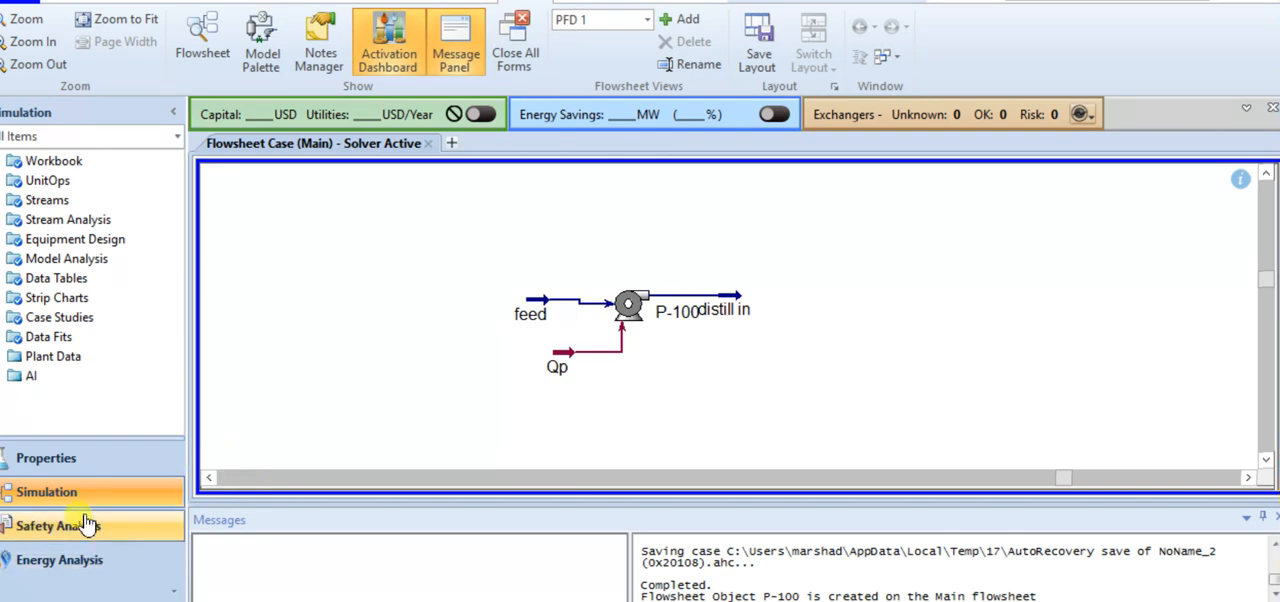
Search the model palette for "short", place a shortcut column beyond the distill in stream, and close the palette
{"action": "left_click", "coordinate": [249, 47]}
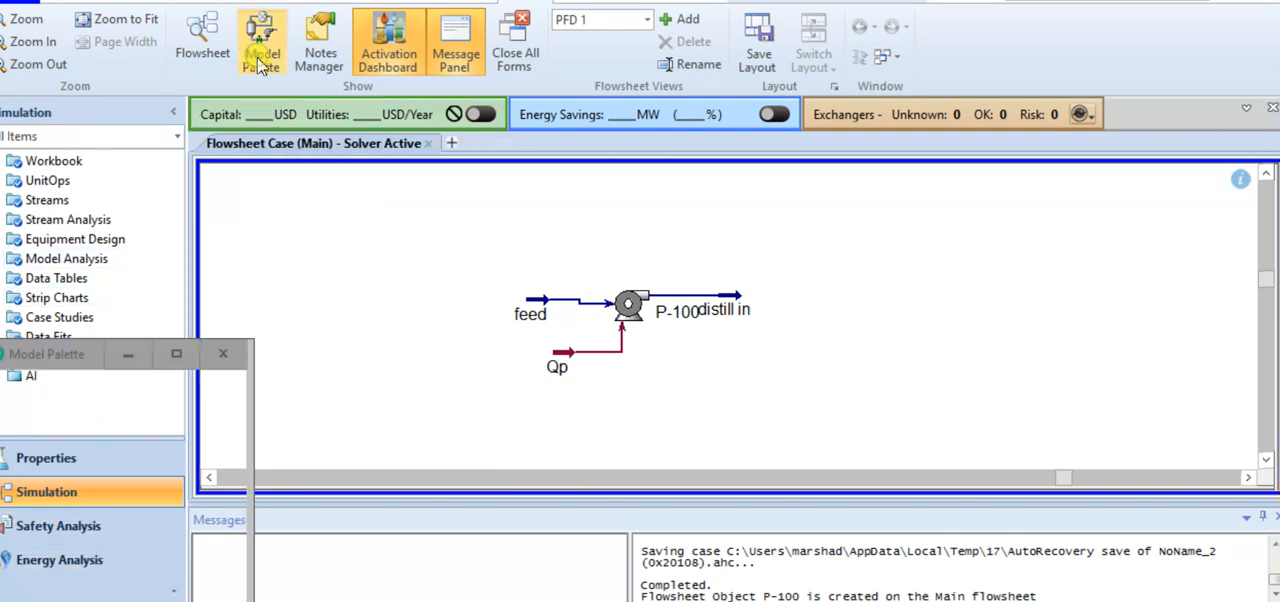
{"action": "left_click", "coordinate": [103, 450]}
{"action": "type", "text": "short"}
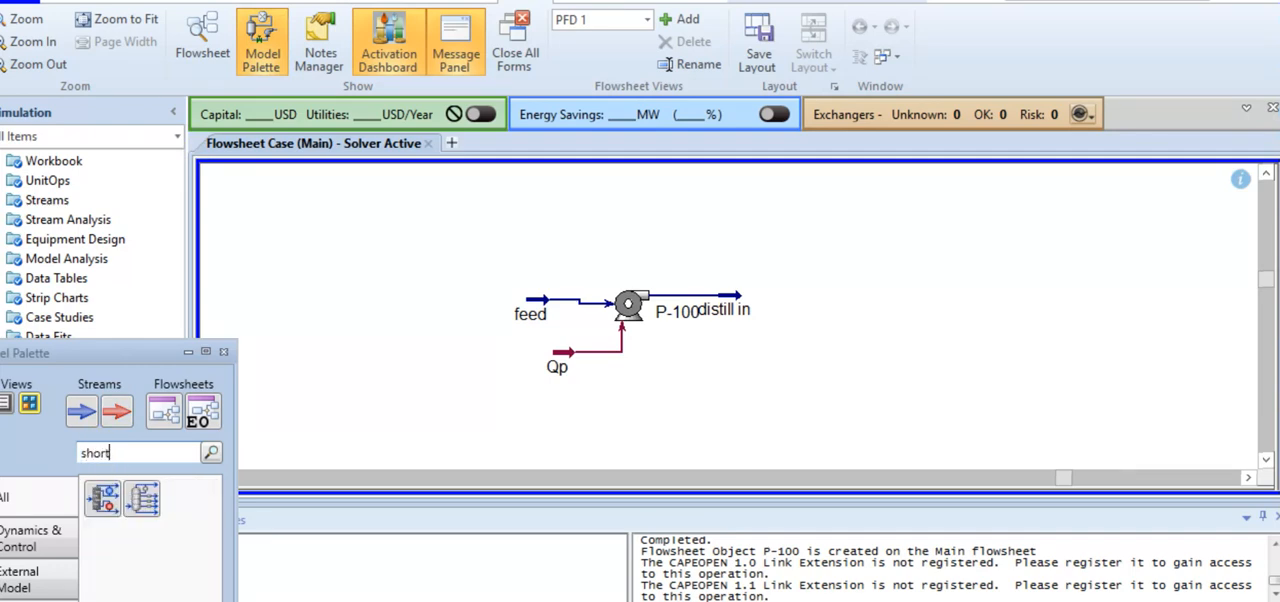
{"action": "left_click_drag", "start_coordinate": [102, 497], "coordinate": [805, 346]}
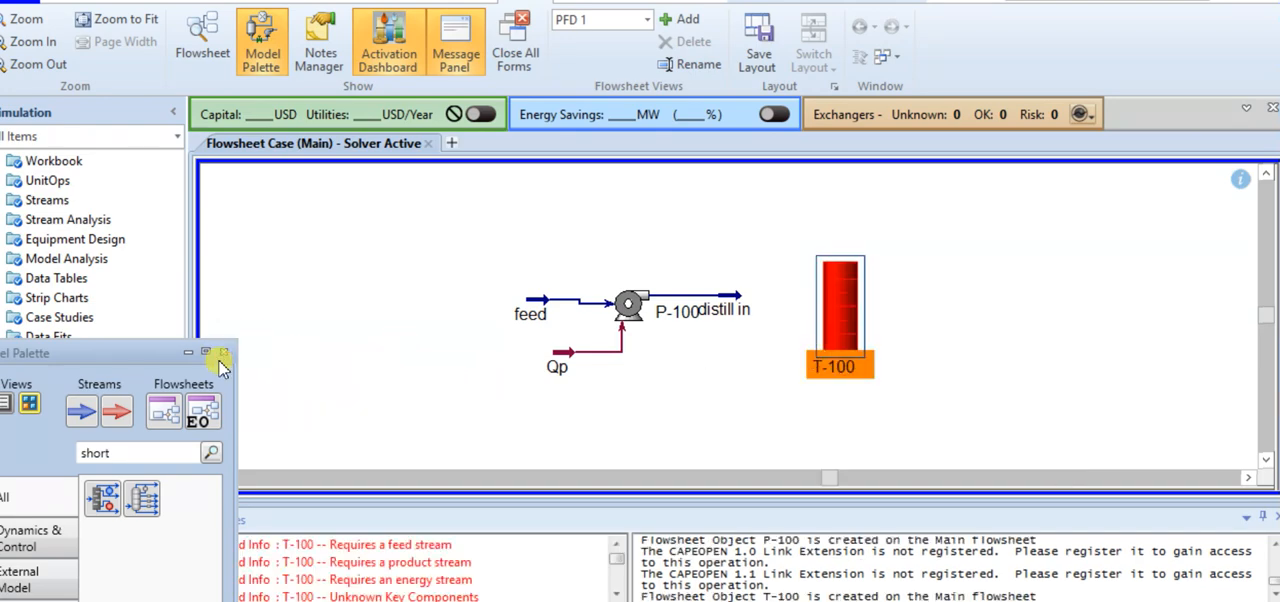
{"action": "left_click", "coordinate": [222, 353]}
Connect distill in as the shortcut column's inlet, naming the condenser duty "Qcon" and the distillate stream "D"
{"action": "double_click", "coordinate": [842, 315]}
{"action": "left_click", "coordinate": [332, 300]}
{"action": "left_click", "coordinate": [313, 330]}
{"action": "left_click", "coordinate": [628, 160]}
{"action": "type", "text": "Qcon"}
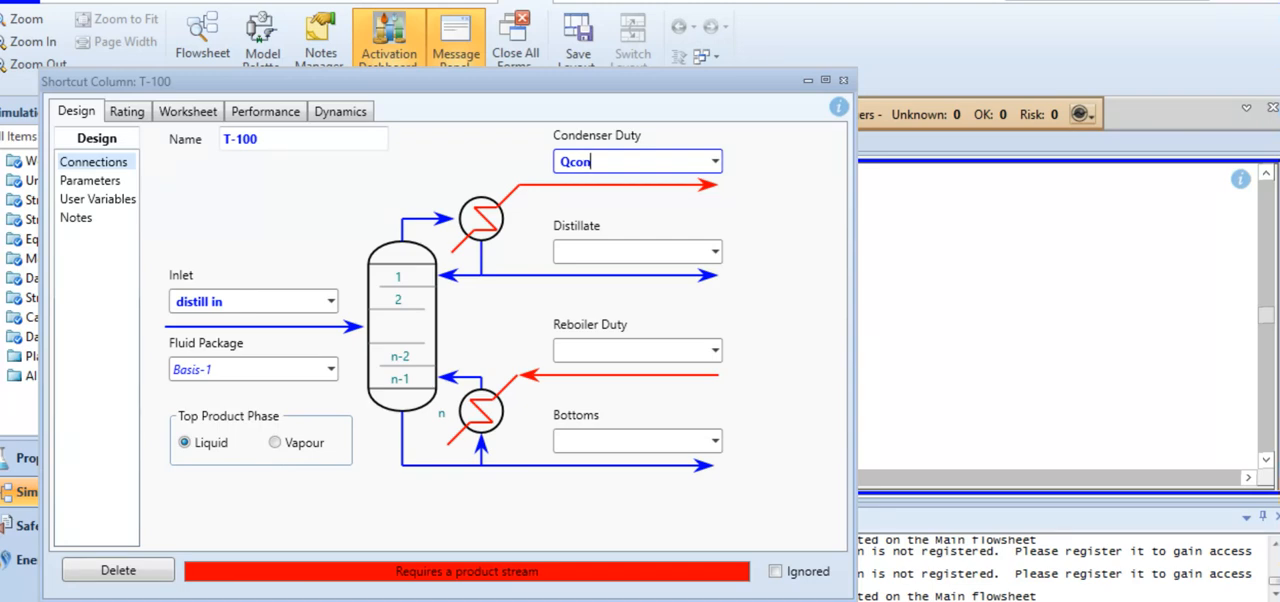
{"action": "left_click", "coordinate": [622, 250]}
{"action": "type", "text": "D"}
Name the shortcut column's reboiler duty "Qre" and its bottoms stream "B"
{"action": "left_click", "coordinate": [604, 343]}
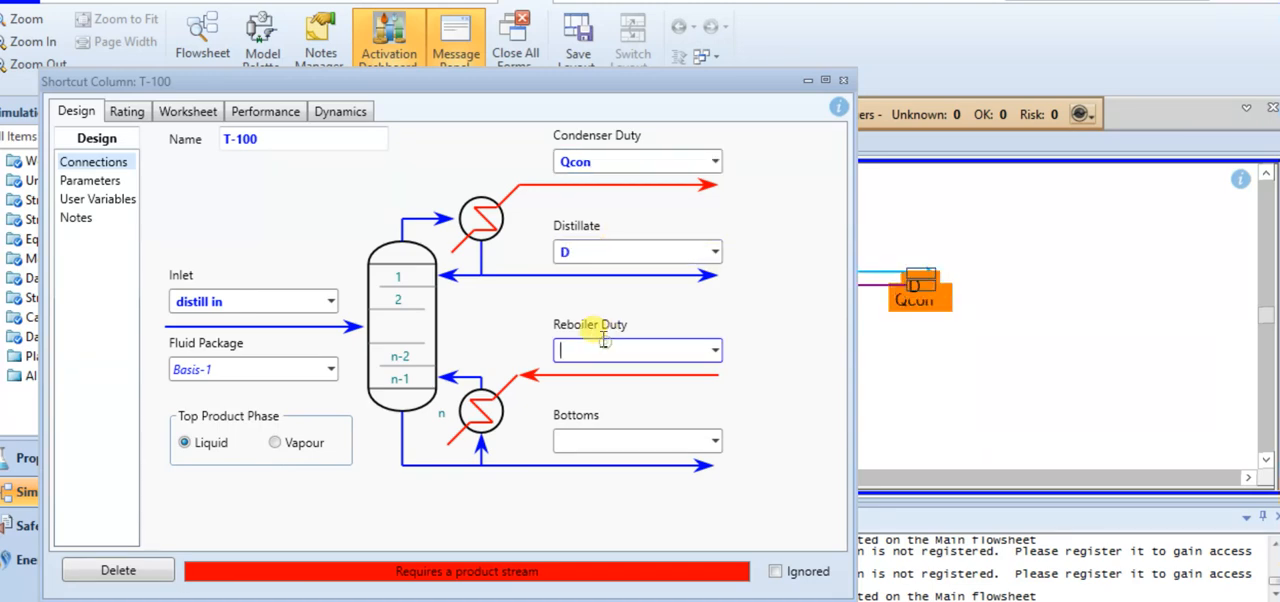
{"action": "type", "text": "Qre"}
{"action": "left_click", "coordinate": [592, 438]}
{"action": "type", "text": "B"}
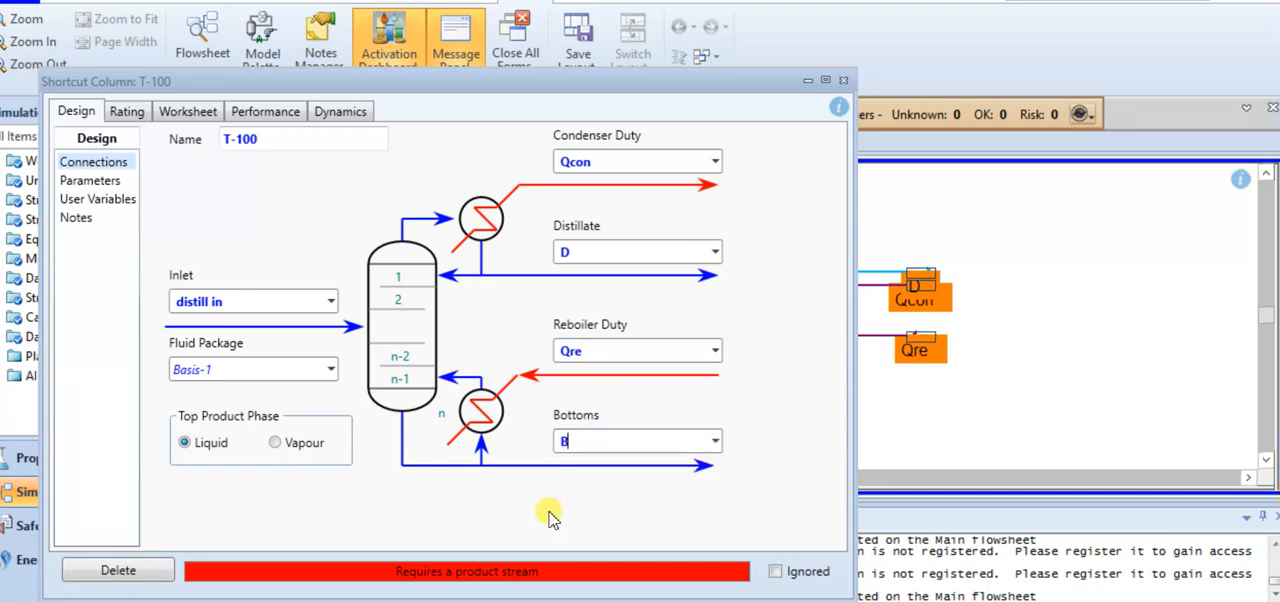
{"action": "key", "text": "Return"}
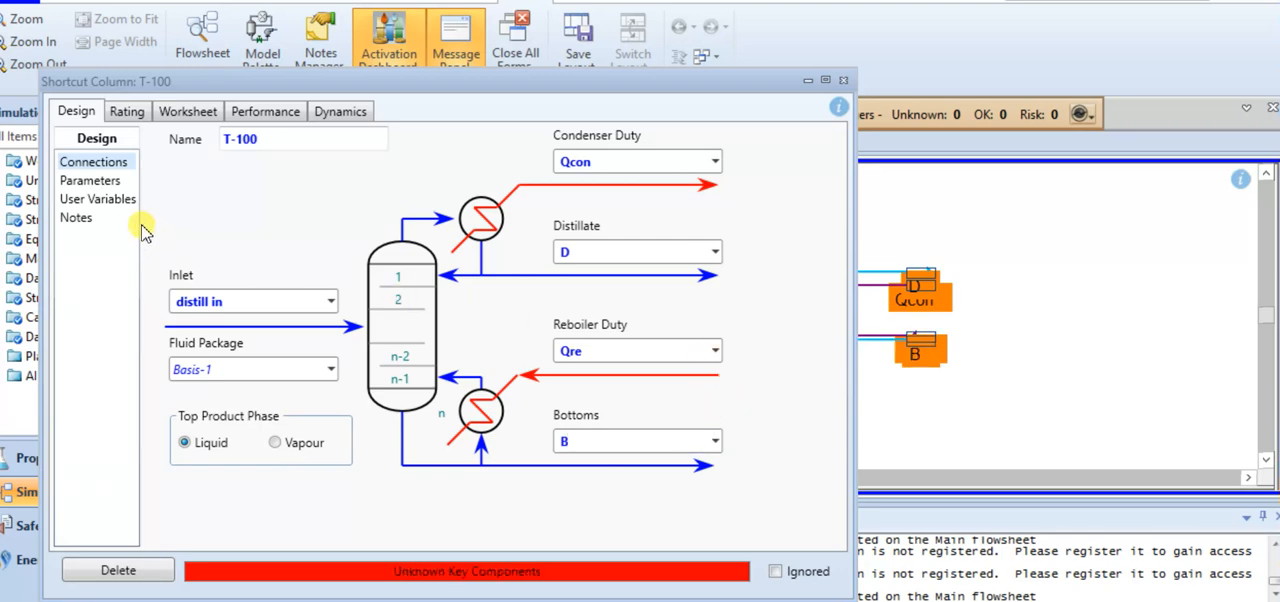
Set the shortcut column's external reflux ratio to 2.5 in its design parameters
{"action": "left_click", "coordinate": [105, 185]}
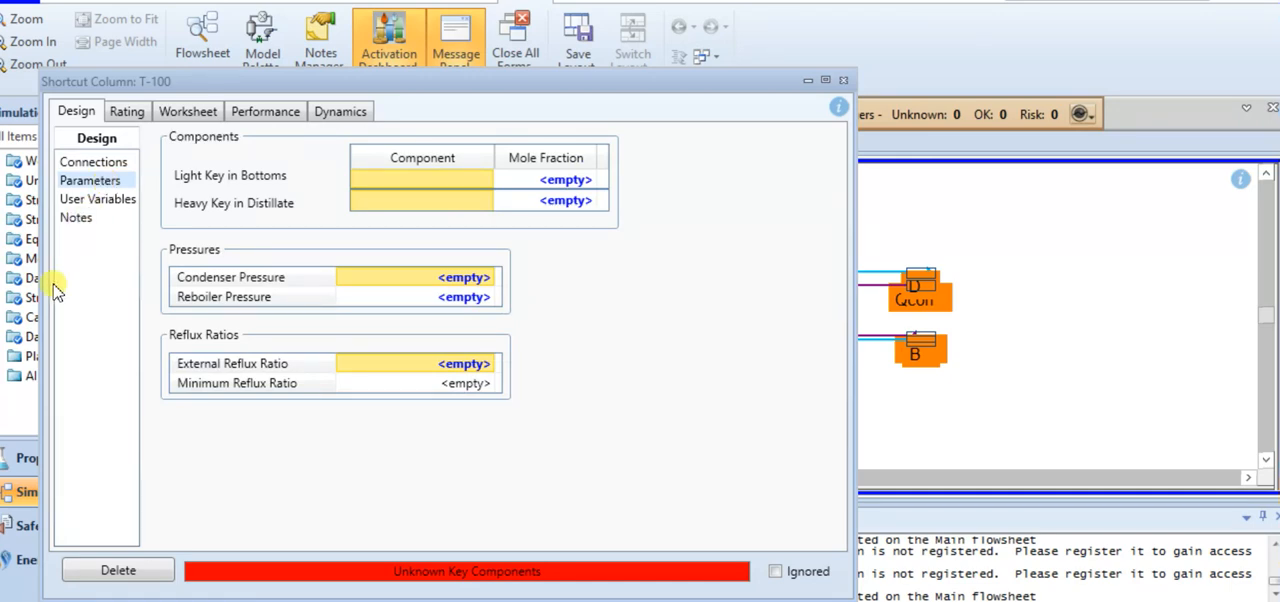
{"action": "left_click", "coordinate": [426, 366]}
{"action": "type", "text": "2.5"}
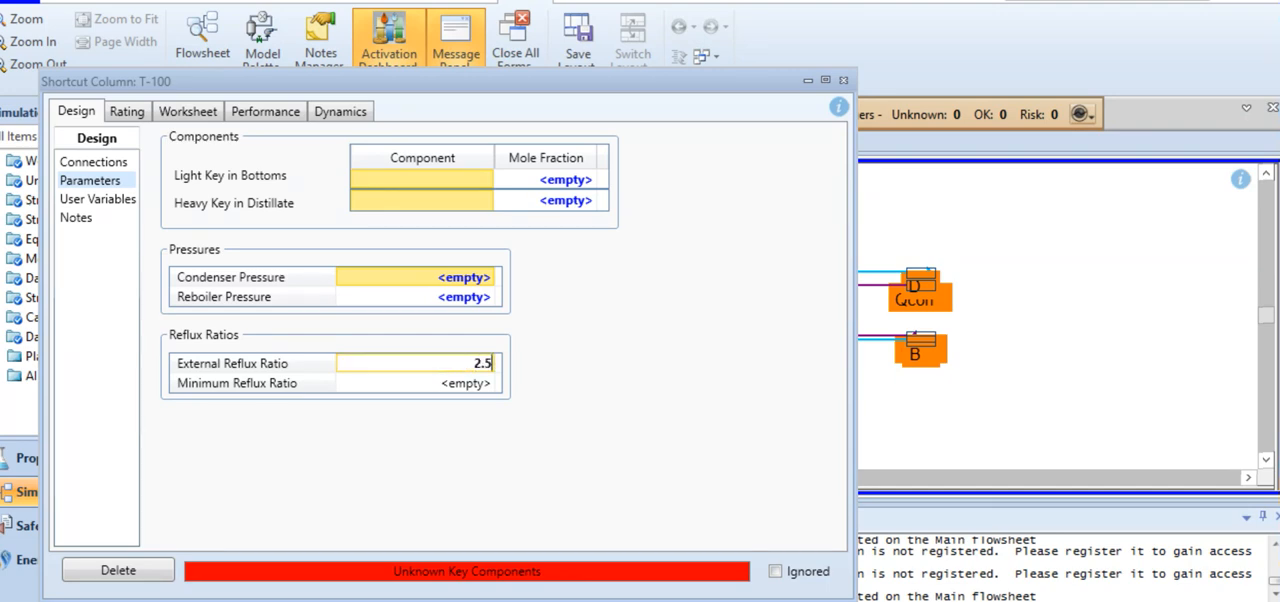
{"action": "key", "text": "Return"}
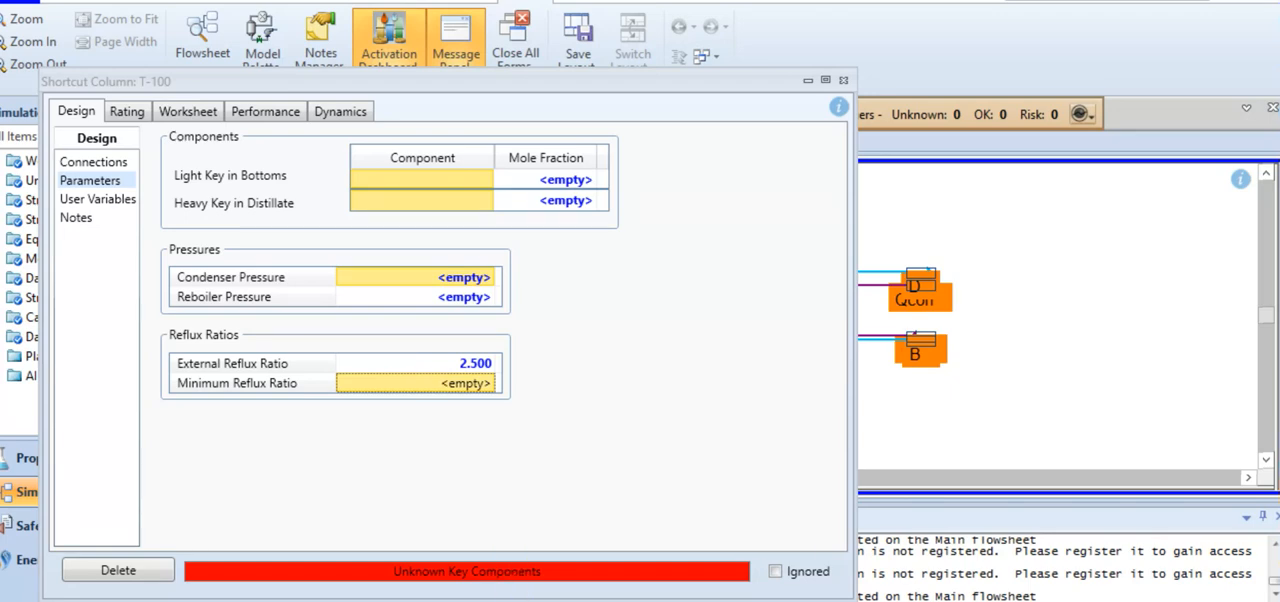
Switch to the problem document and review parts a to c, including the tray count and feed tray required for the distillation column
{"action": "left_click", "coordinate": [466, 575]}
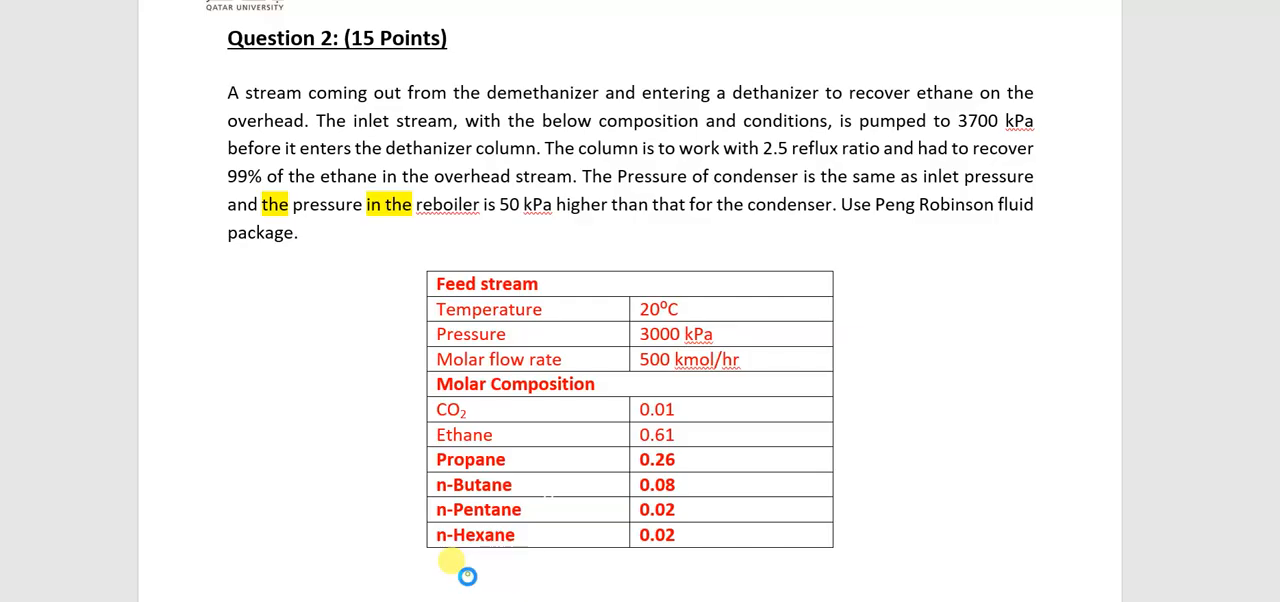
{"action": "left_click", "coordinate": [916, 227]}
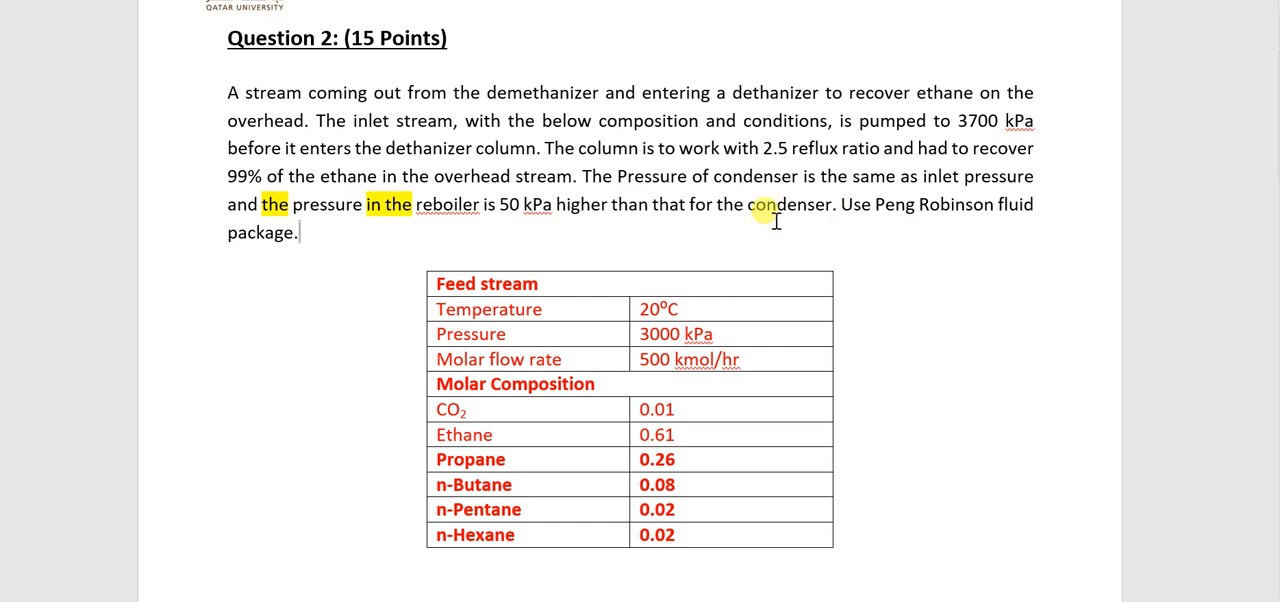
{"action": "scroll", "coordinate": [774, 205], "scroll_direction": "down", "scroll_amount": 5}
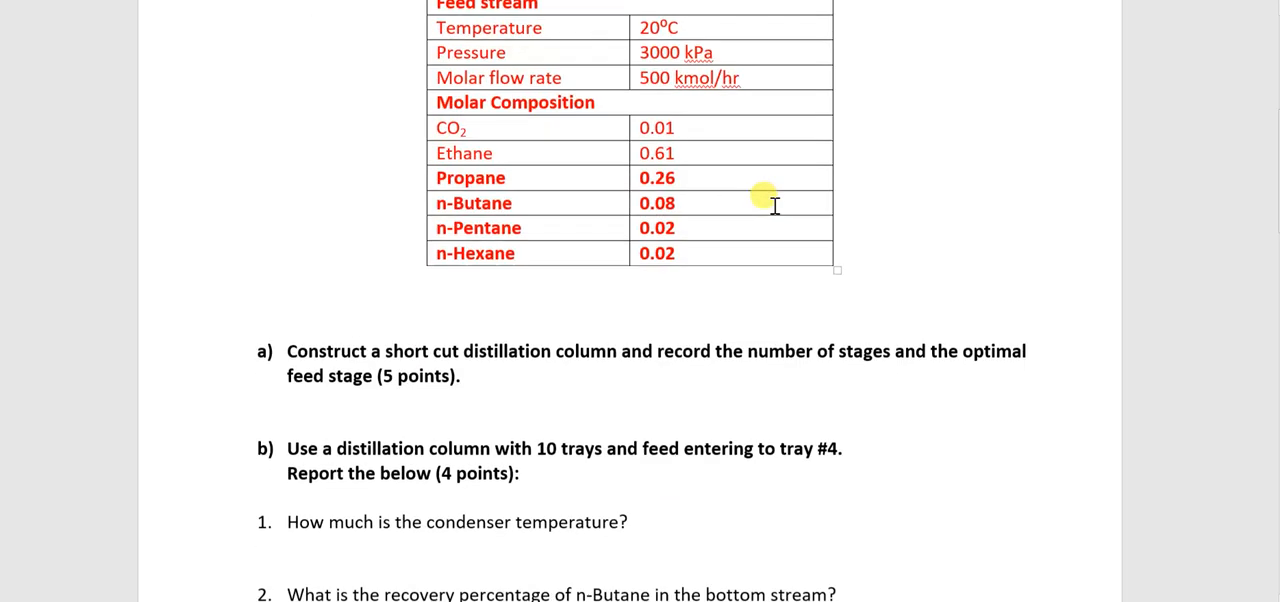
{"action": "scroll", "coordinate": [774, 205], "scroll_direction": "down", "scroll_amount": 3}
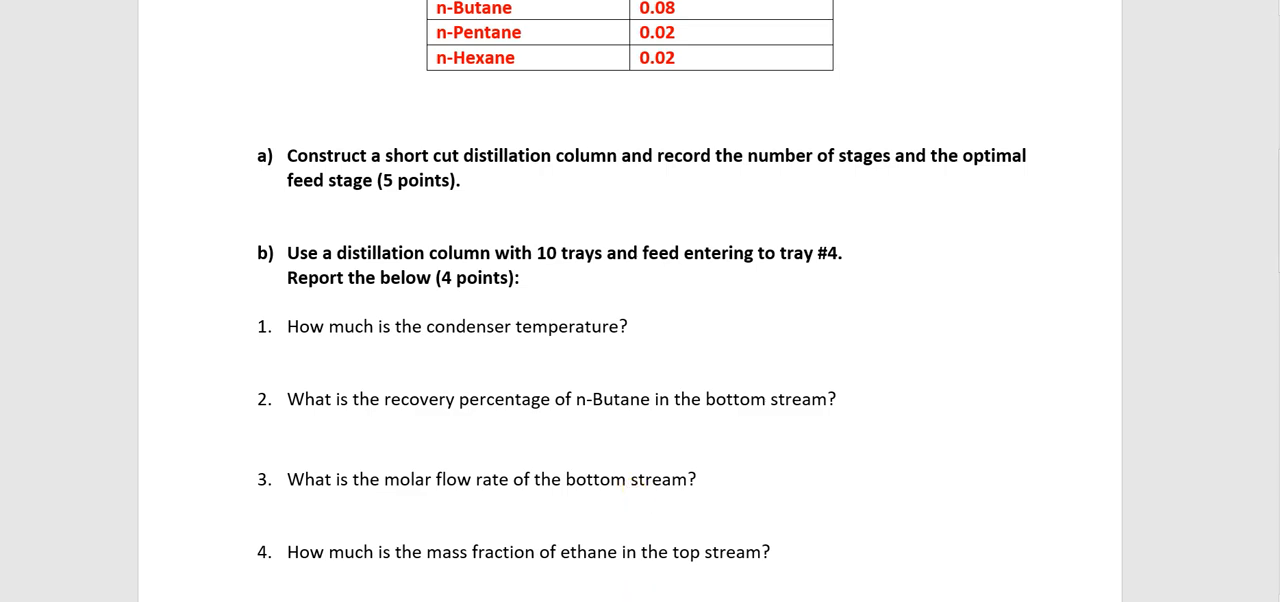
{"action": "scroll", "coordinate": [612, 396], "scroll_direction": "down", "scroll_amount": 5}
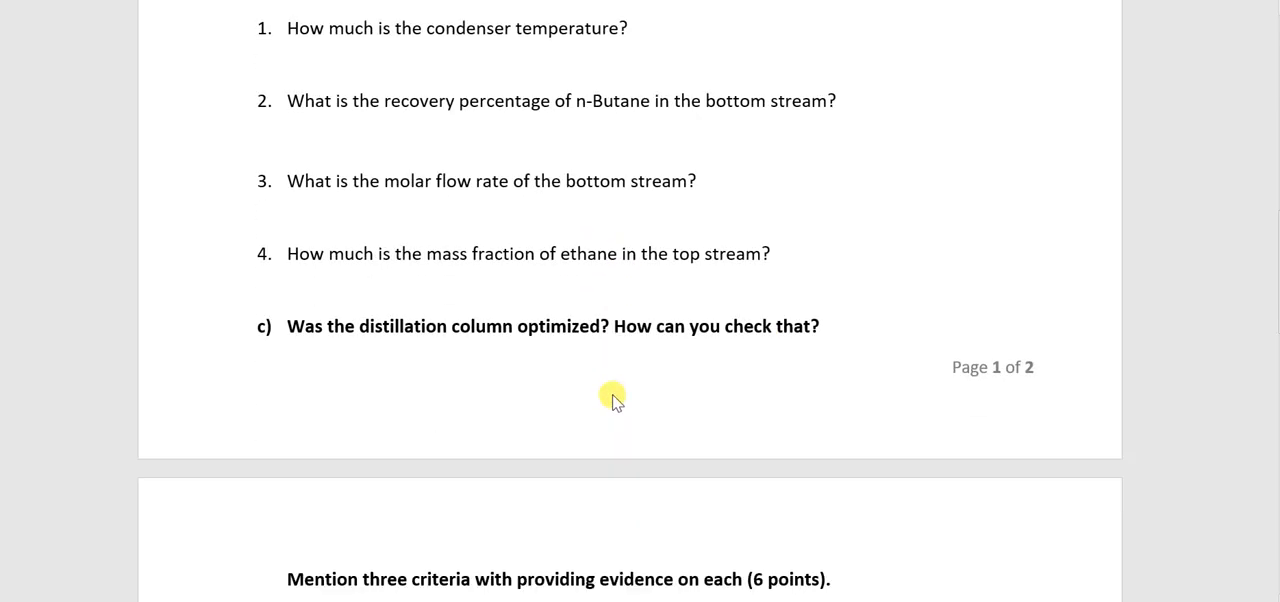
{"action": "scroll", "coordinate": [612, 396], "scroll_direction": "up", "scroll_amount": 2}
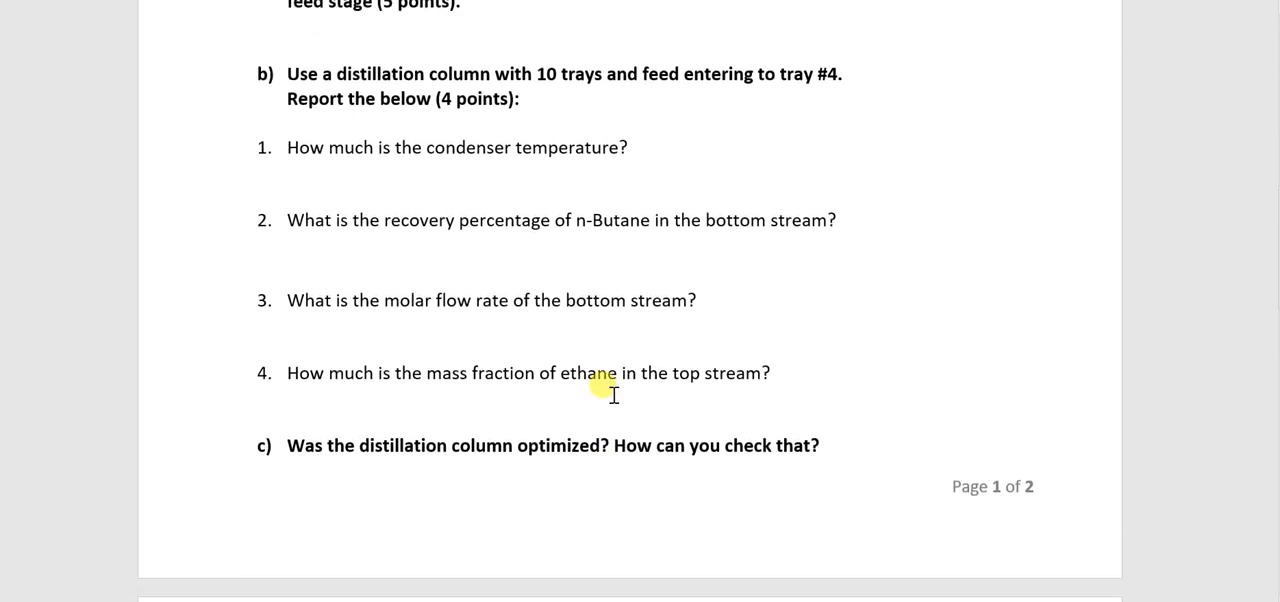
{"action": "left_click_drag", "start_coordinate": [283, 72], "coordinate": [566, 114]}
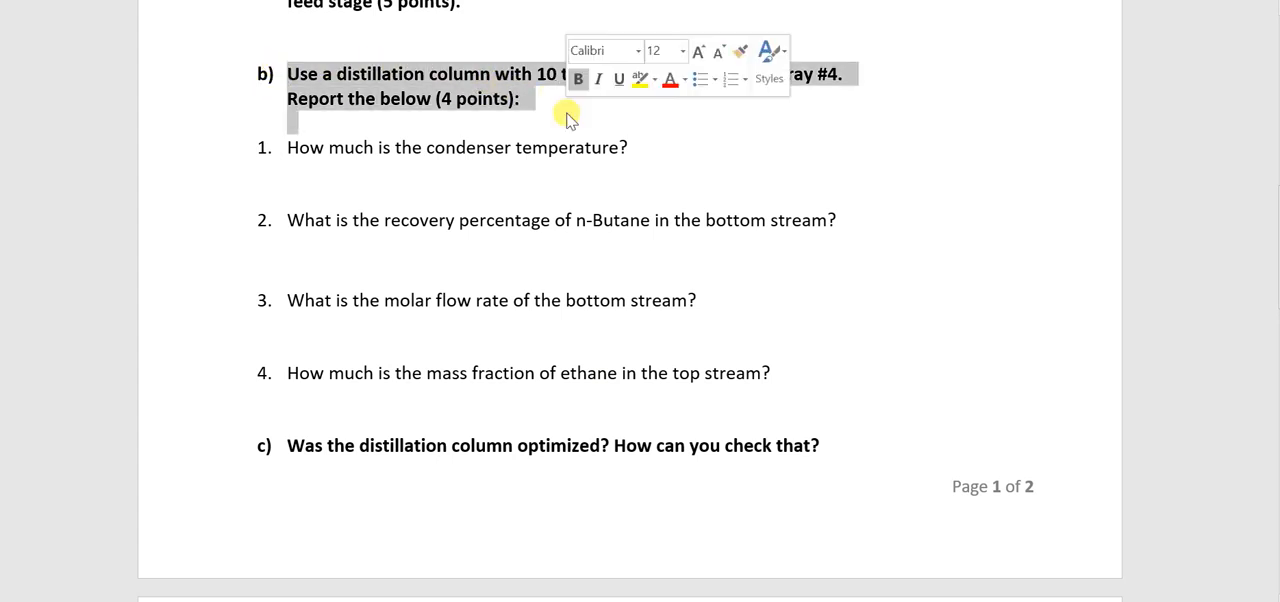
{"action": "left_click", "coordinate": [443, 128]}
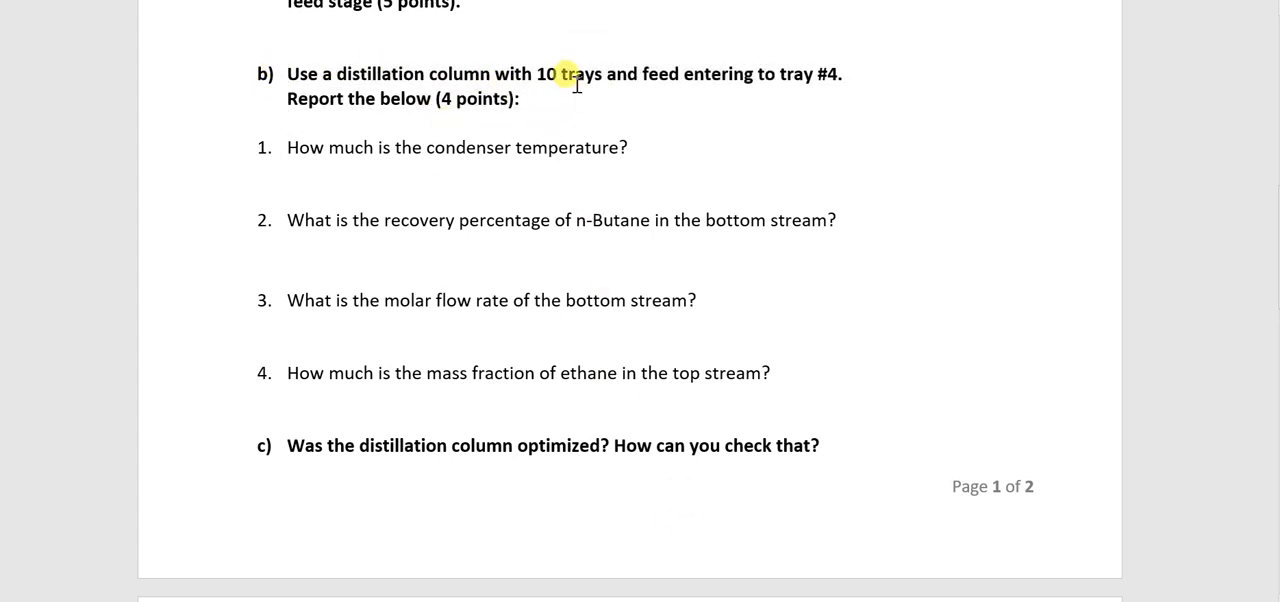
{"action": "mouse_move", "coordinate": [609, 601]}
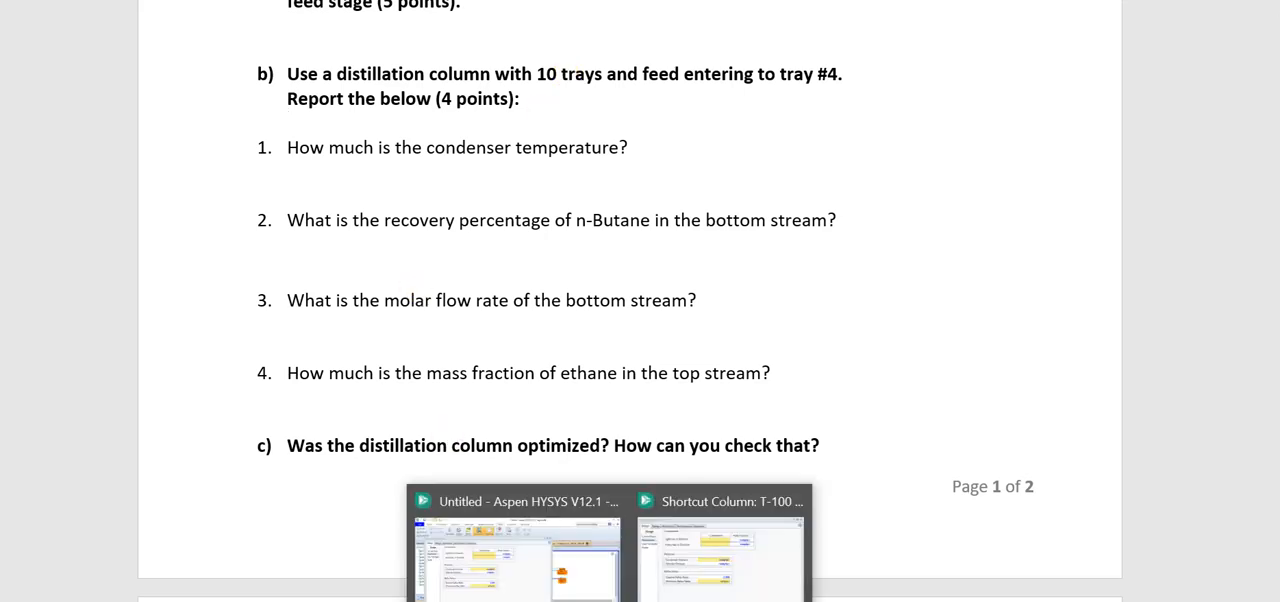
Return to Aspen HYSYS, close the shortcut column's form, and delete shortcut column T-100 from the flowsheet
{"action": "left_click", "coordinate": [664, 577]}
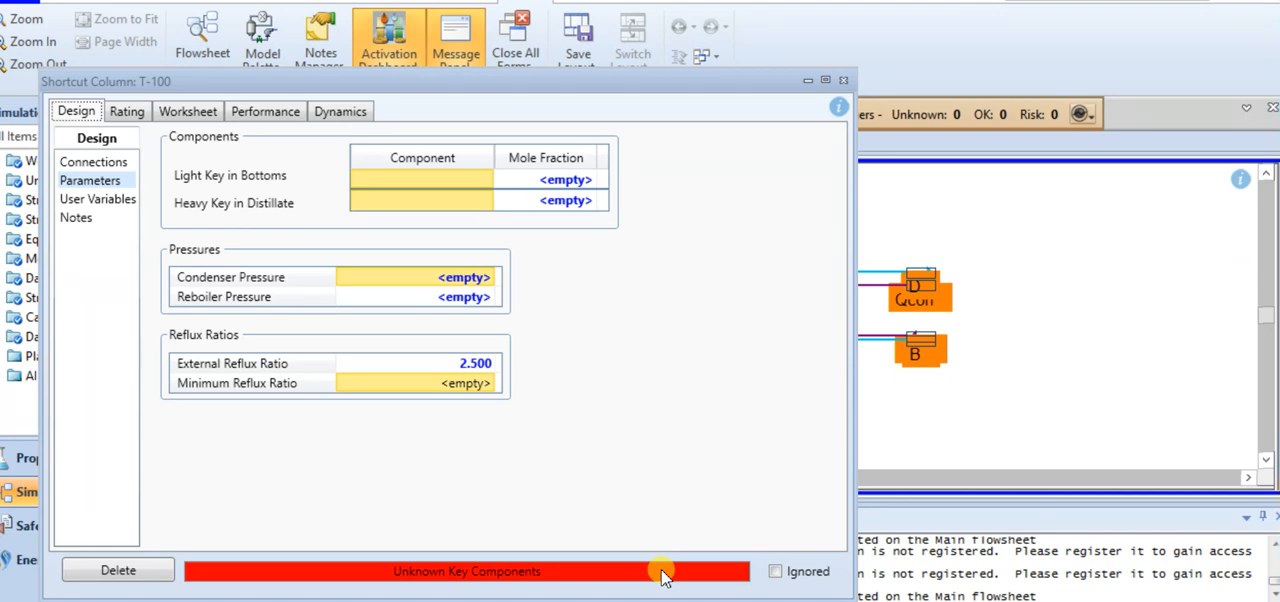
{"action": "left_click", "coordinate": [843, 80]}
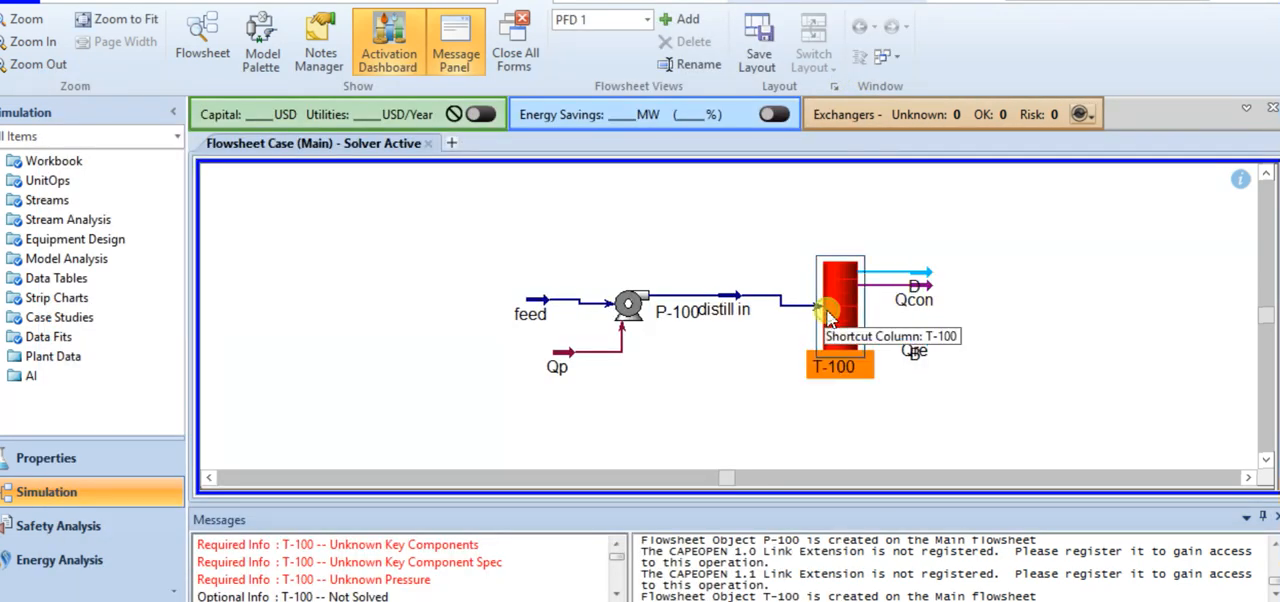
{"action": "key", "text": "Delete"}
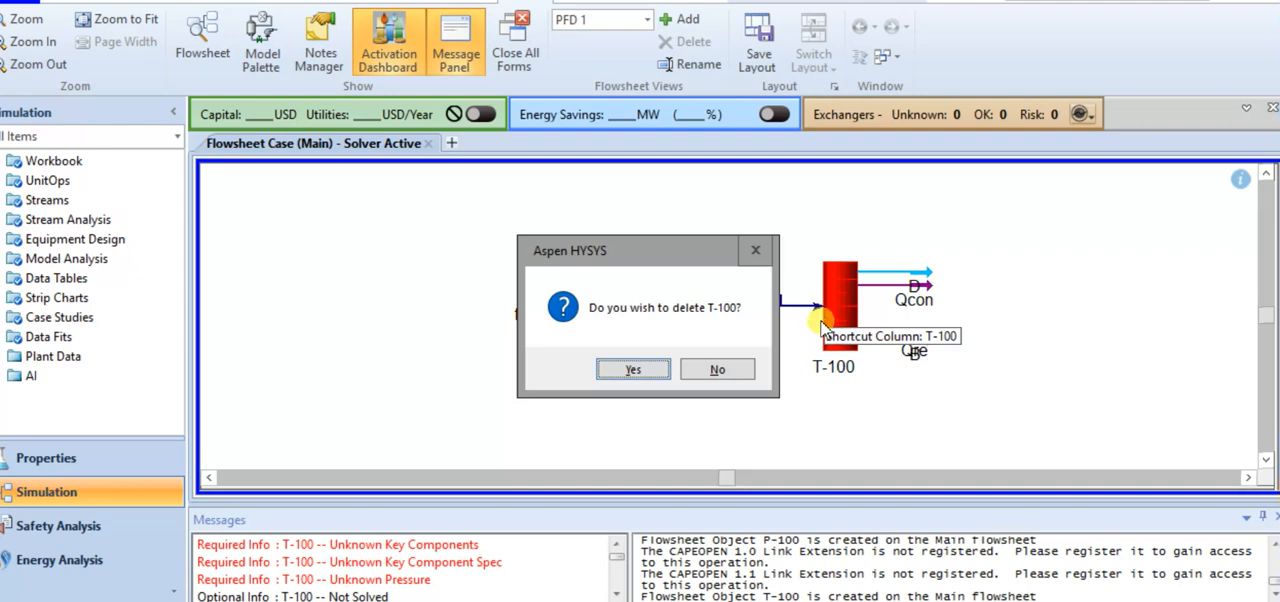
{"action": "left_click", "coordinate": [652, 377]}
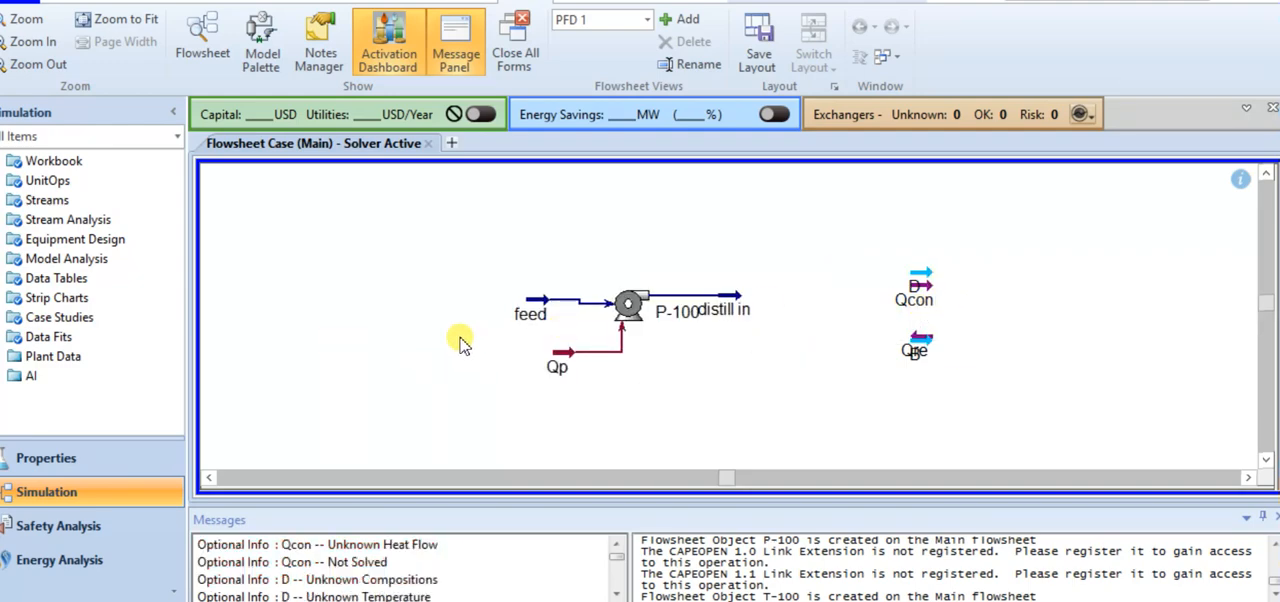
Search the model palette for "dist" and place a distillation column just beyond the distill in stream
{"action": "left_click", "coordinate": [259, 38]}
{"action": "type", "text": "dist"}
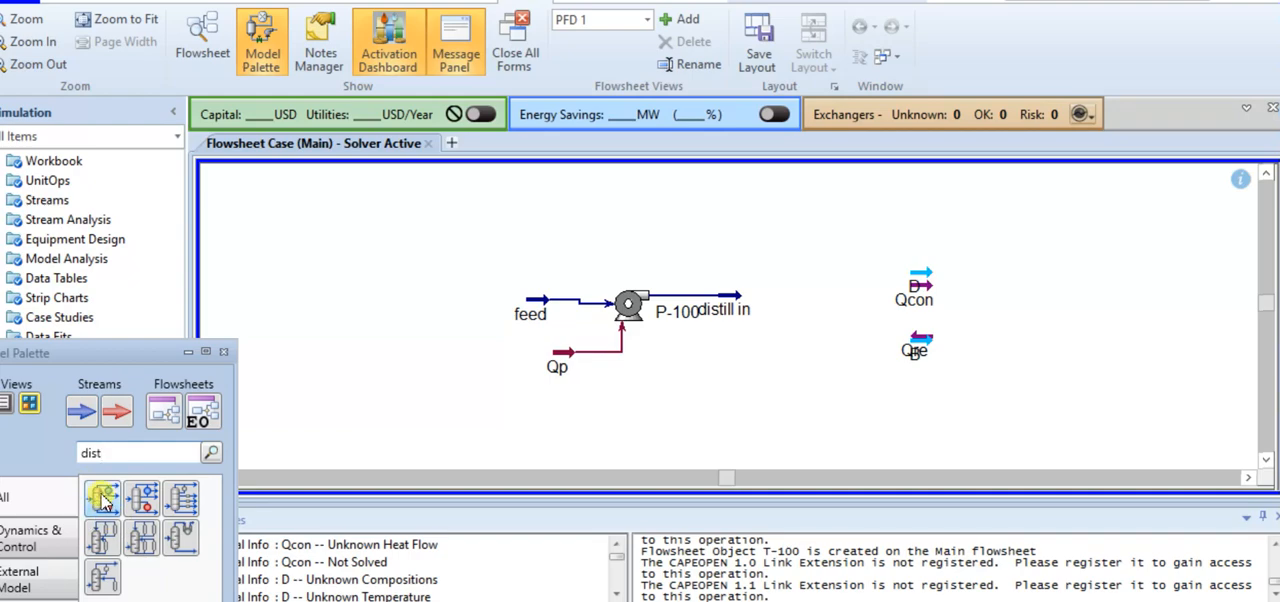
{"action": "left_click_drag", "start_coordinate": [101, 497], "coordinate": [752, 367]}
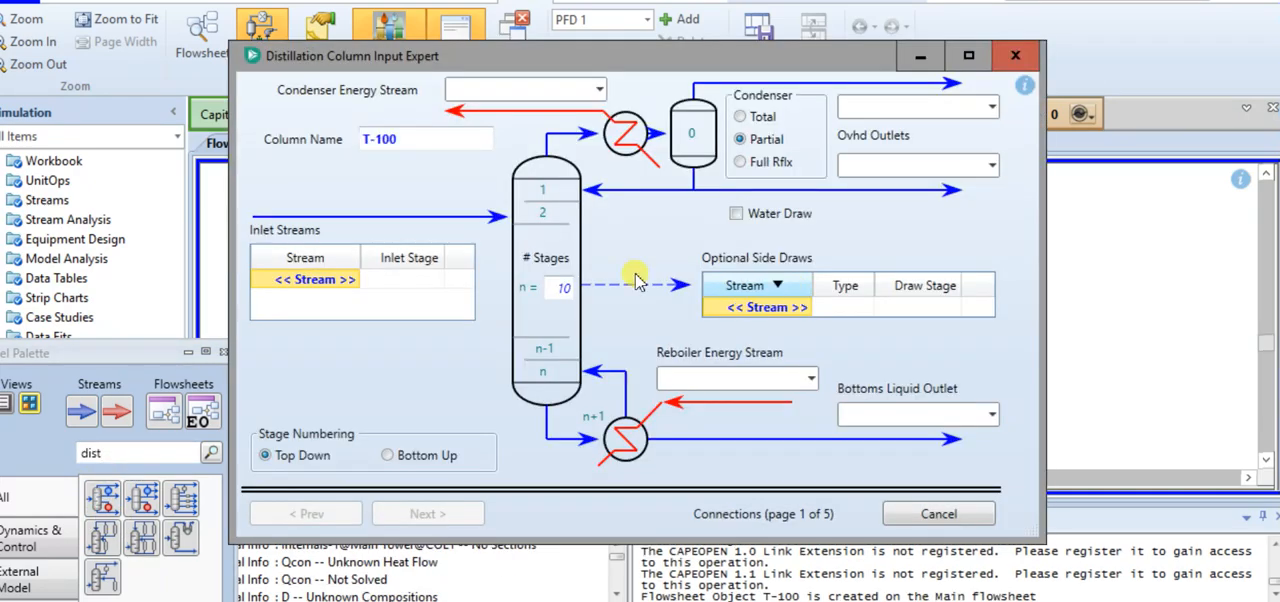
Connect distill in as the distillation column's inlet and choose a full reflux condenser with its vapour outlet named "overhead"
{"action": "left_click", "coordinate": [354, 279]}
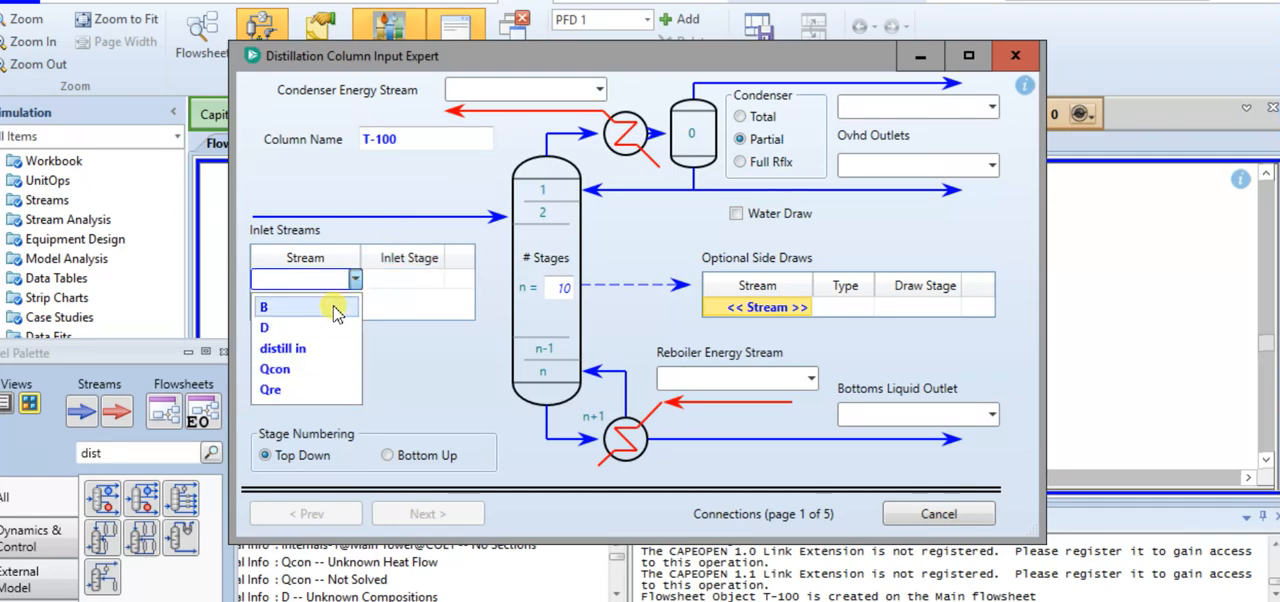
{"action": "left_click", "coordinate": [318, 350]}
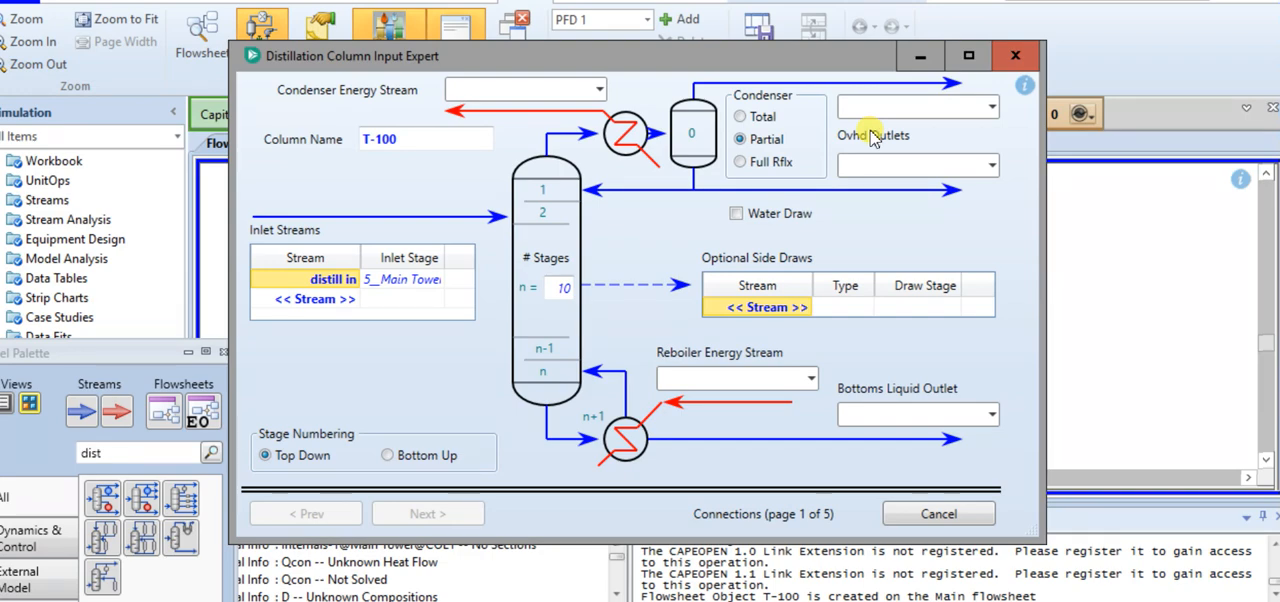
{"action": "left_click", "coordinate": [776, 162]}
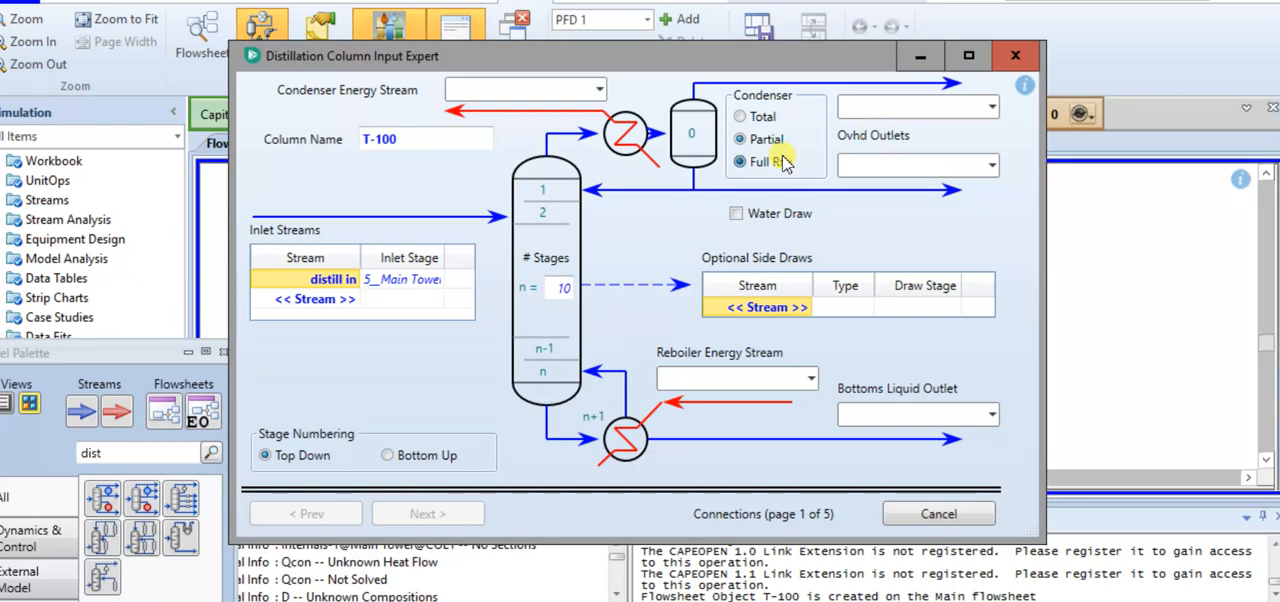
{"action": "left_click", "coordinate": [869, 110]}
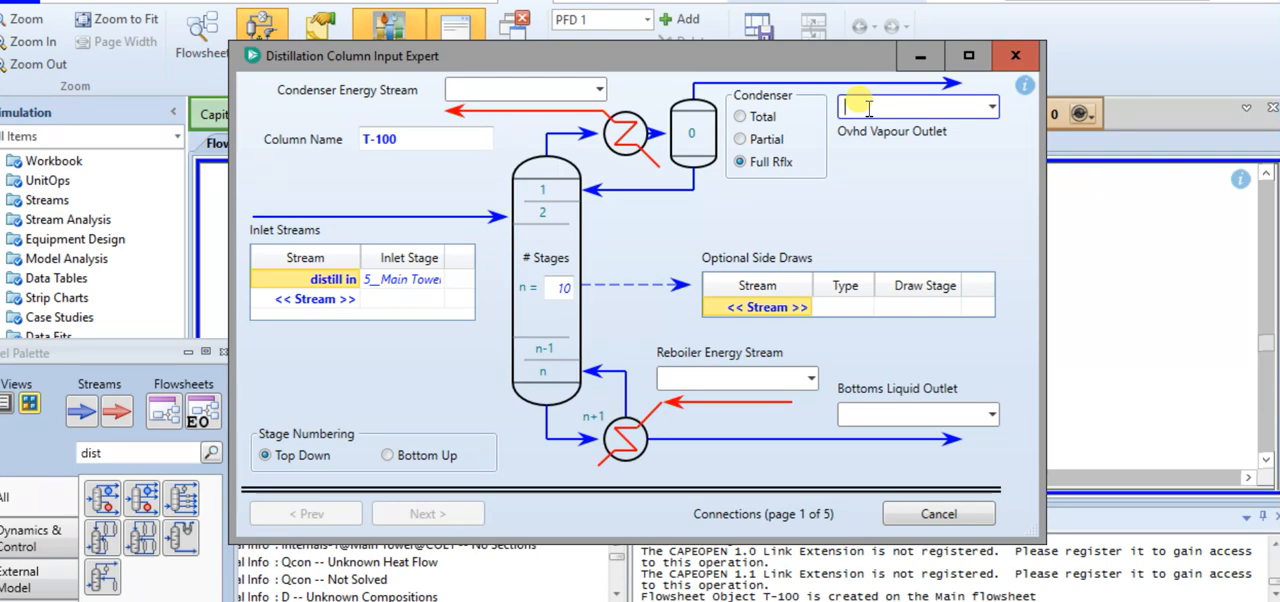
{"action": "type", "text": "overhead"}
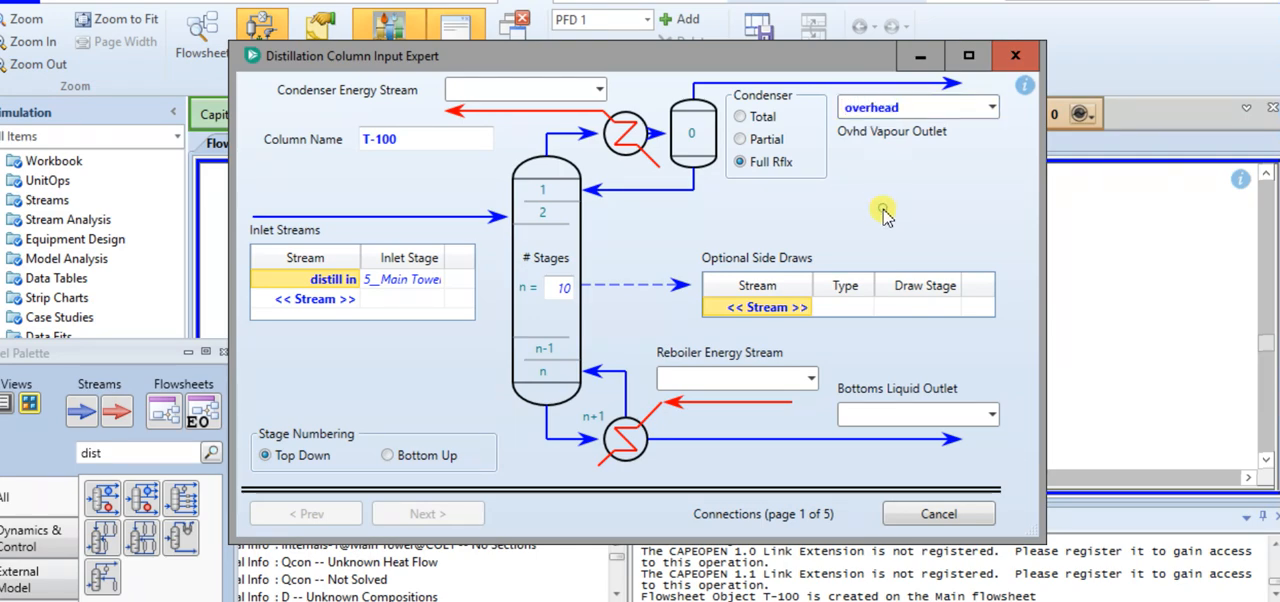
Name the distillation column's reboiler energy stream "Qreb" and assign "Qcon" as its condenser energy stream
{"action": "left_click", "coordinate": [757, 378]}
{"action": "type", "text": "Qreb"}
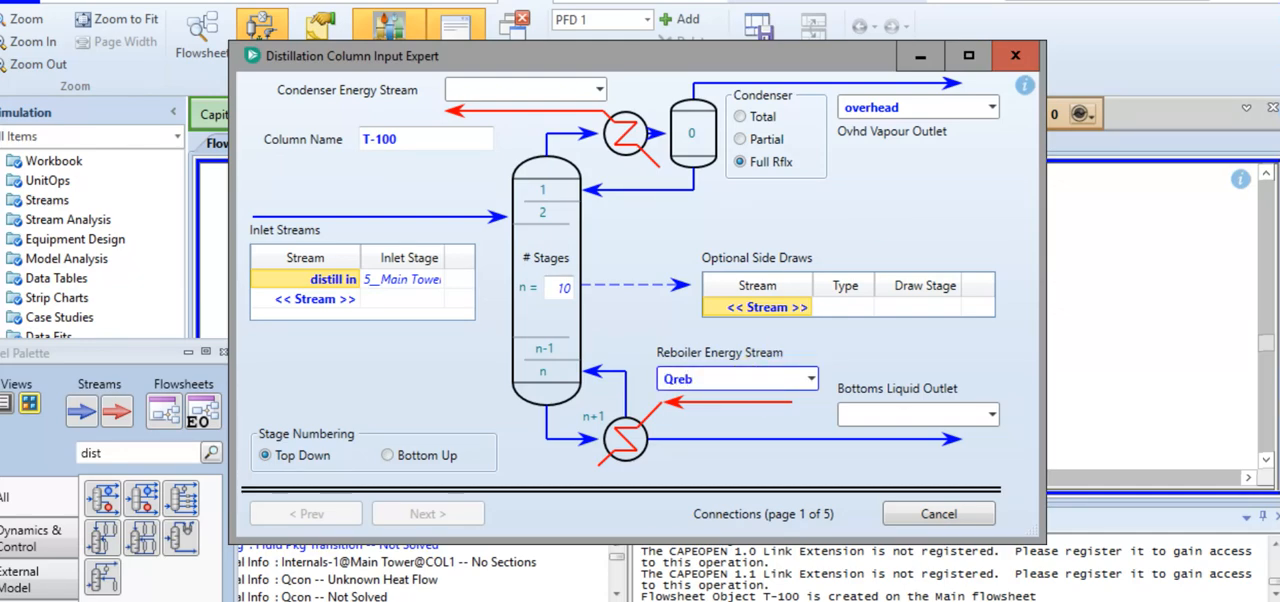
{"action": "left_click", "coordinate": [517, 89]}
{"action": "type", "text": "Q"}
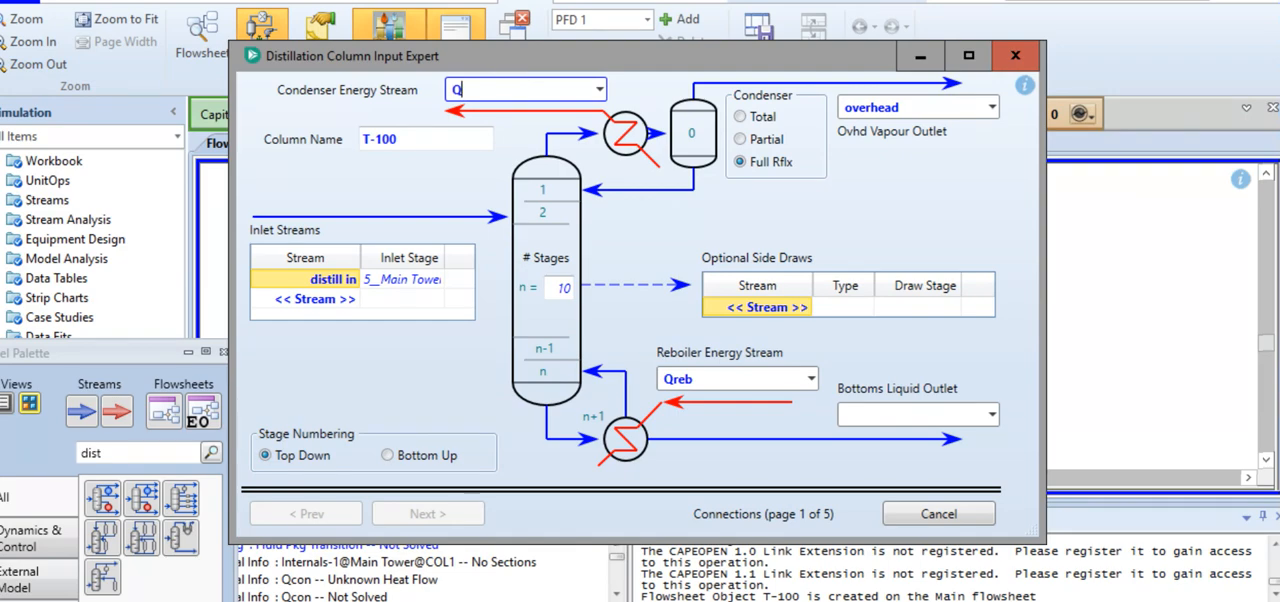
{"action": "type", "text": "con"}
{"action": "left_click", "coordinate": [441, 180]}
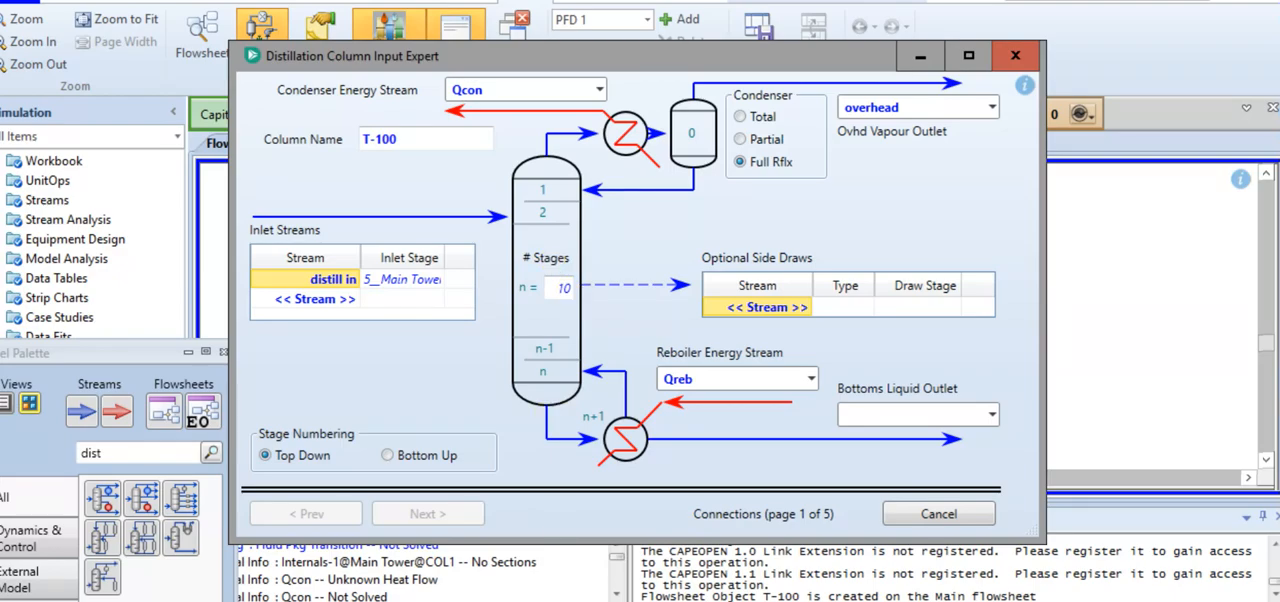
Check part b of the problem document for the feed tray and set the distill in inlet stage to 4__Main Tower
{"action": "left_click", "coordinate": [460, 585]}
{"action": "scroll", "coordinate": [549, 440], "scroll_direction": "up", "scroll_amount": 3}
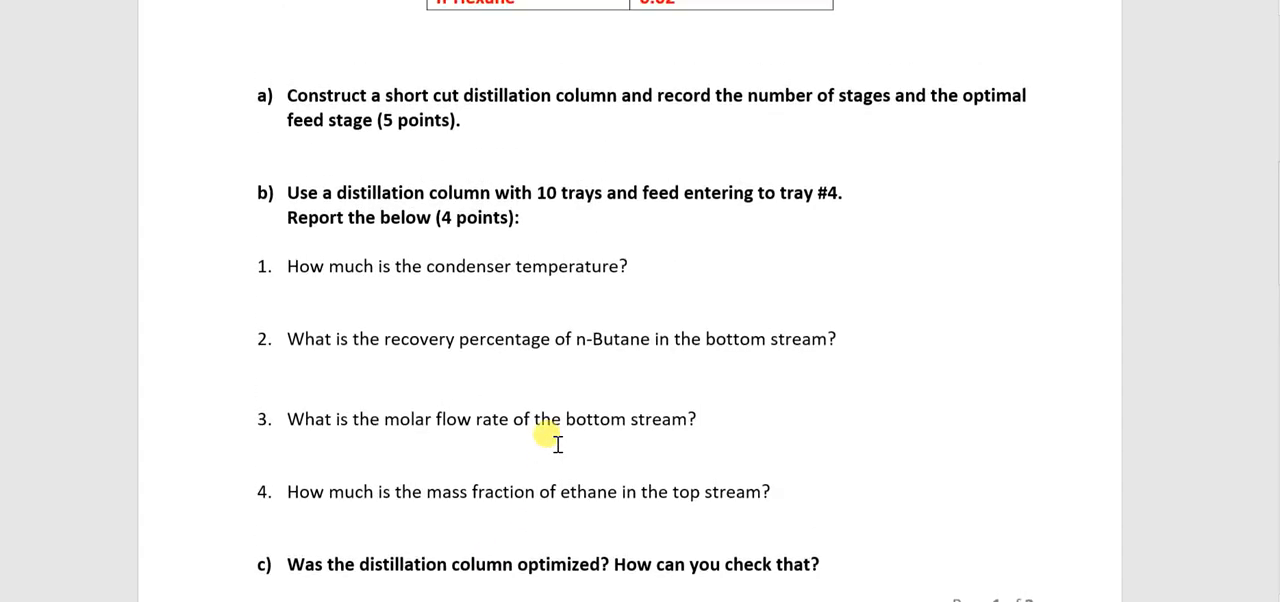
{"action": "left_click_drag", "start_coordinate": [286, 196], "coordinate": [487, 231]}
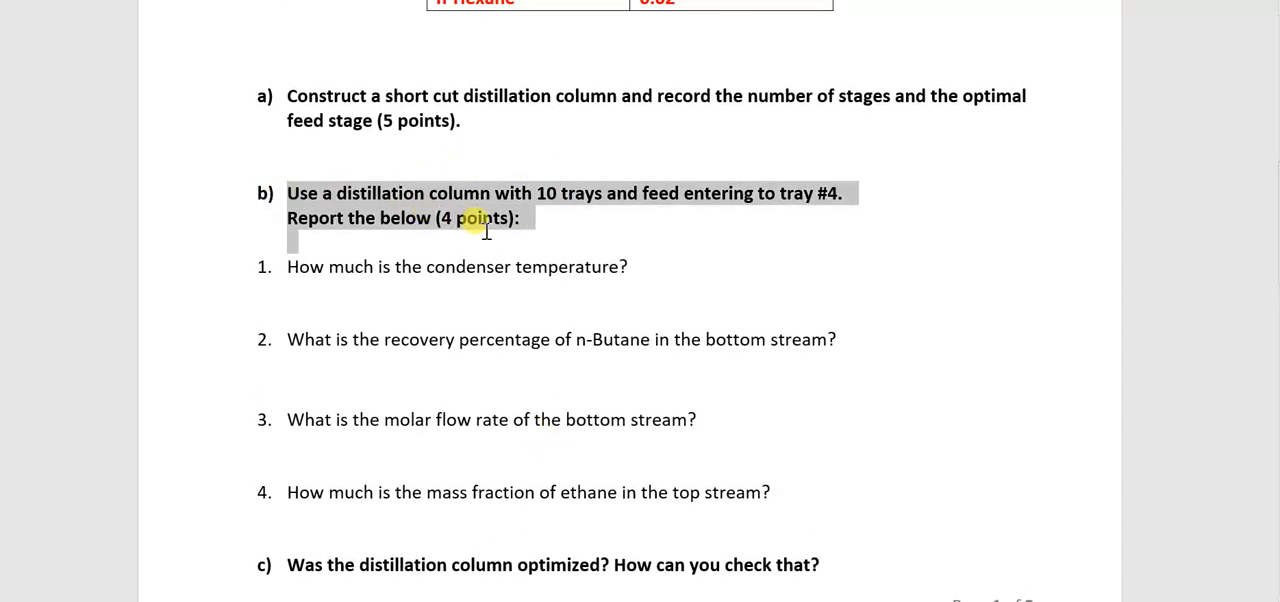
{"action": "left_click", "coordinate": [449, 231]}
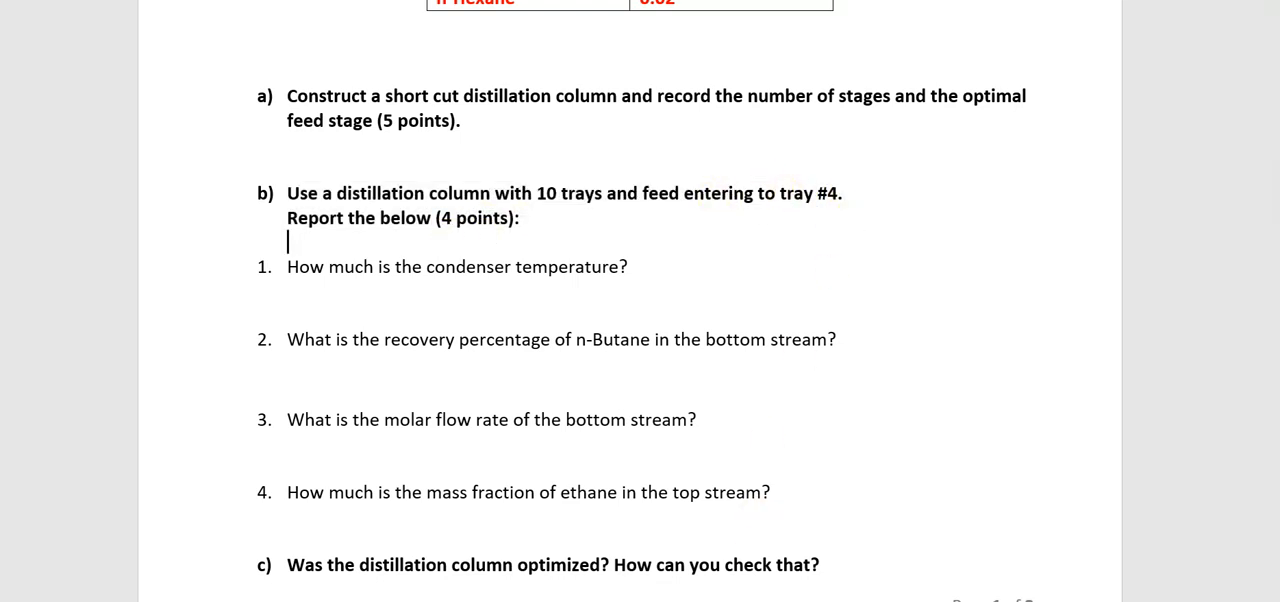
{"action": "mouse_move", "coordinate": [610, 601]}
{"action": "left_click", "coordinate": [815, 565]}
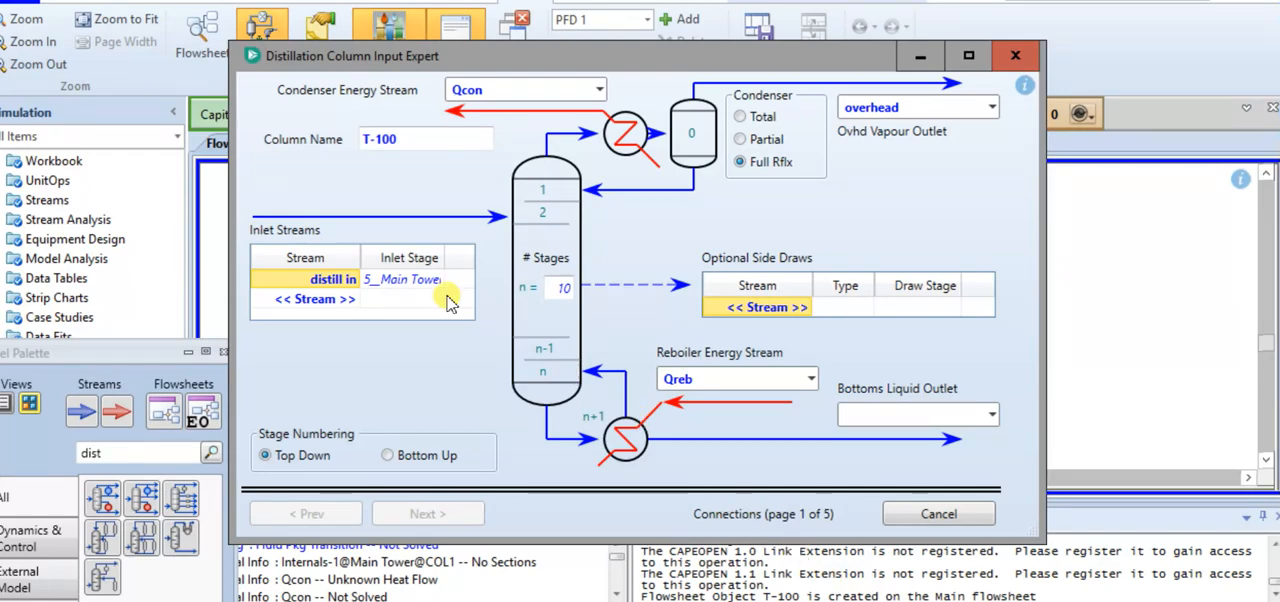
{"action": "left_click", "coordinate": [374, 284]}
{"action": "left_click", "coordinate": [437, 280]}
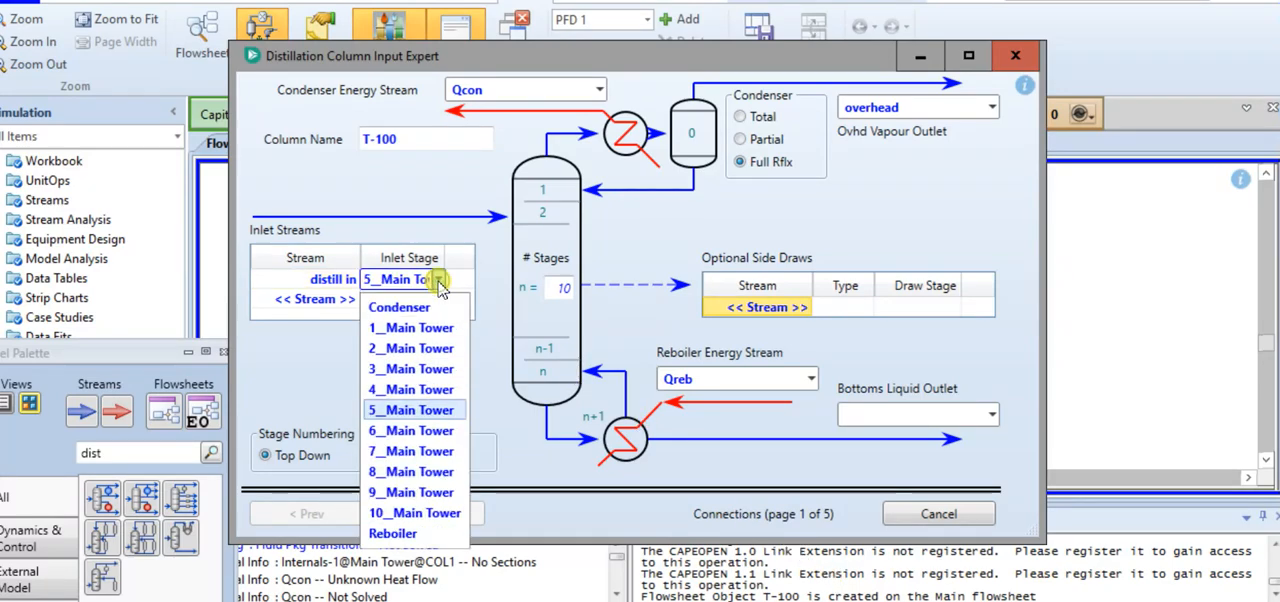
{"action": "left_click", "coordinate": [410, 389]}
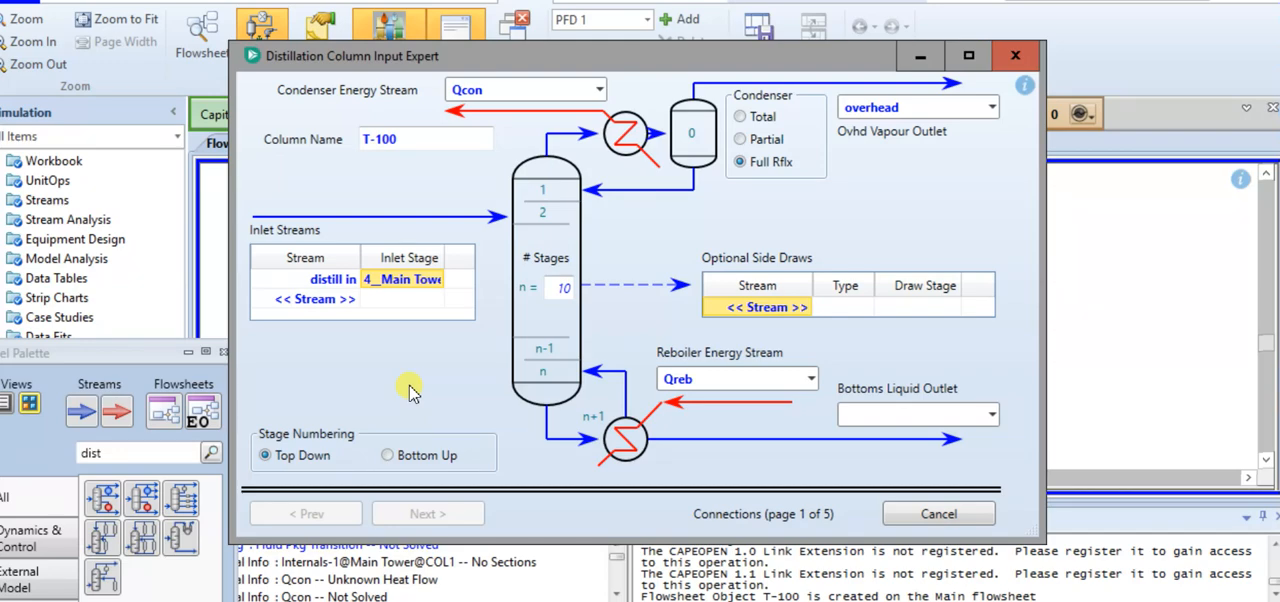
Name the distillation column's bottoms liquid outlet "bottom"
{"action": "left_click", "coordinate": [901, 412]}
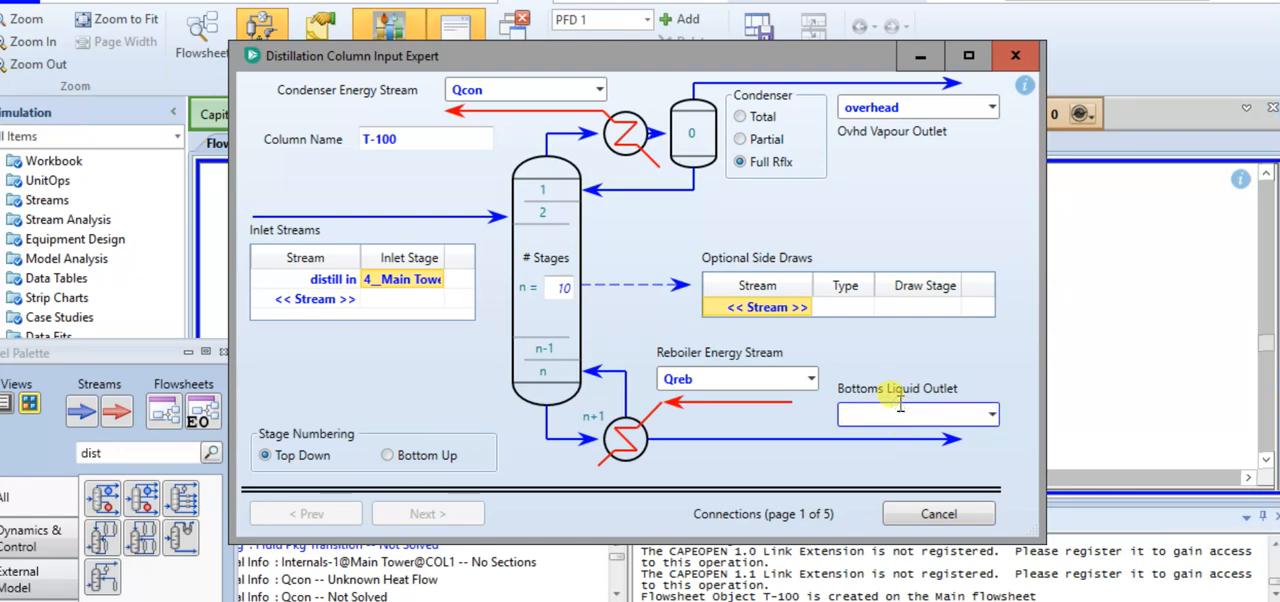
{"action": "type", "text": "bottom li"}
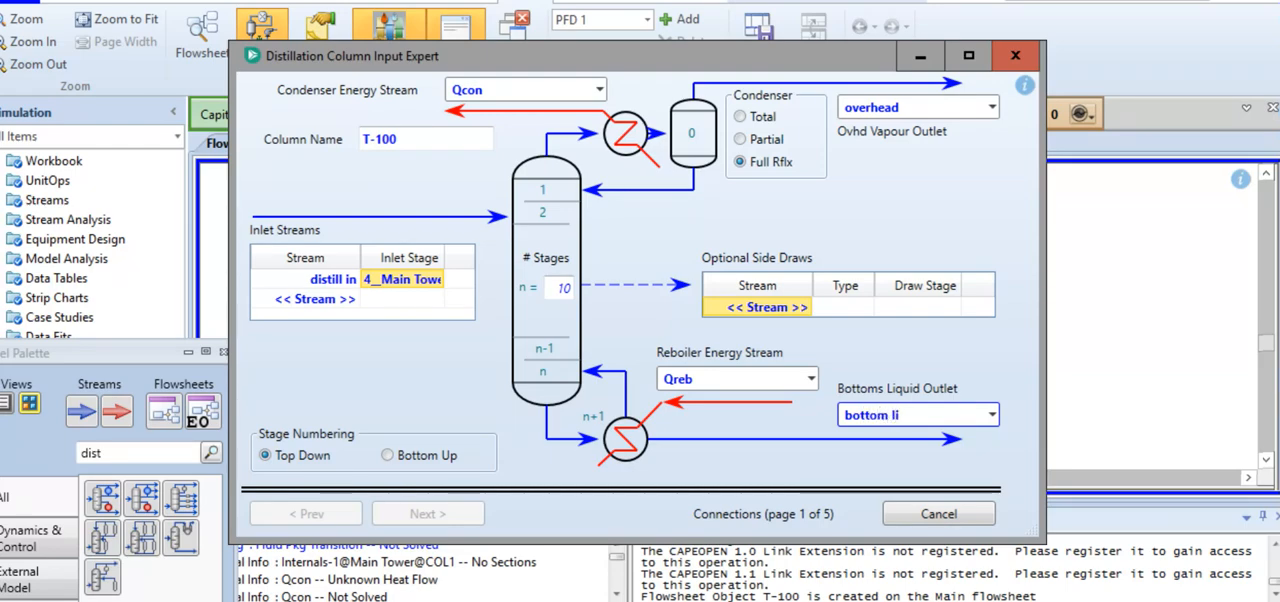
{"action": "left_click", "coordinate": [743, 490]}
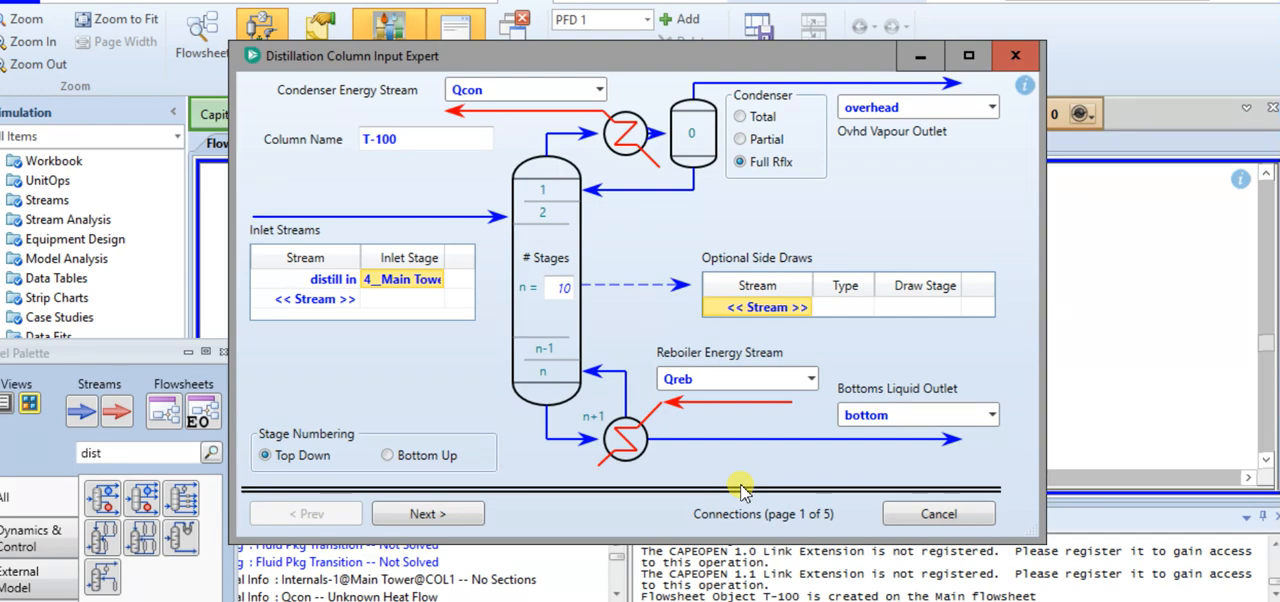
Accept the once-through regular HYSYS reboiler configuration and set the column's condenser pressure to 3700 kPa
{"action": "left_click", "coordinate": [427, 517]}
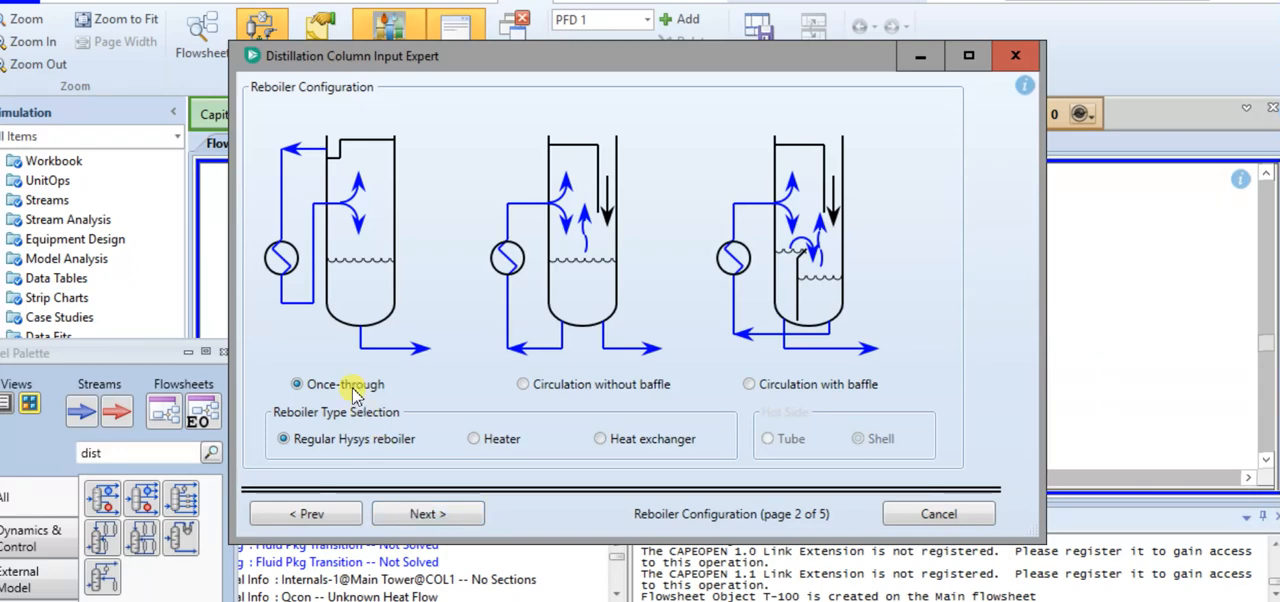
{"action": "left_click", "coordinate": [437, 515]}
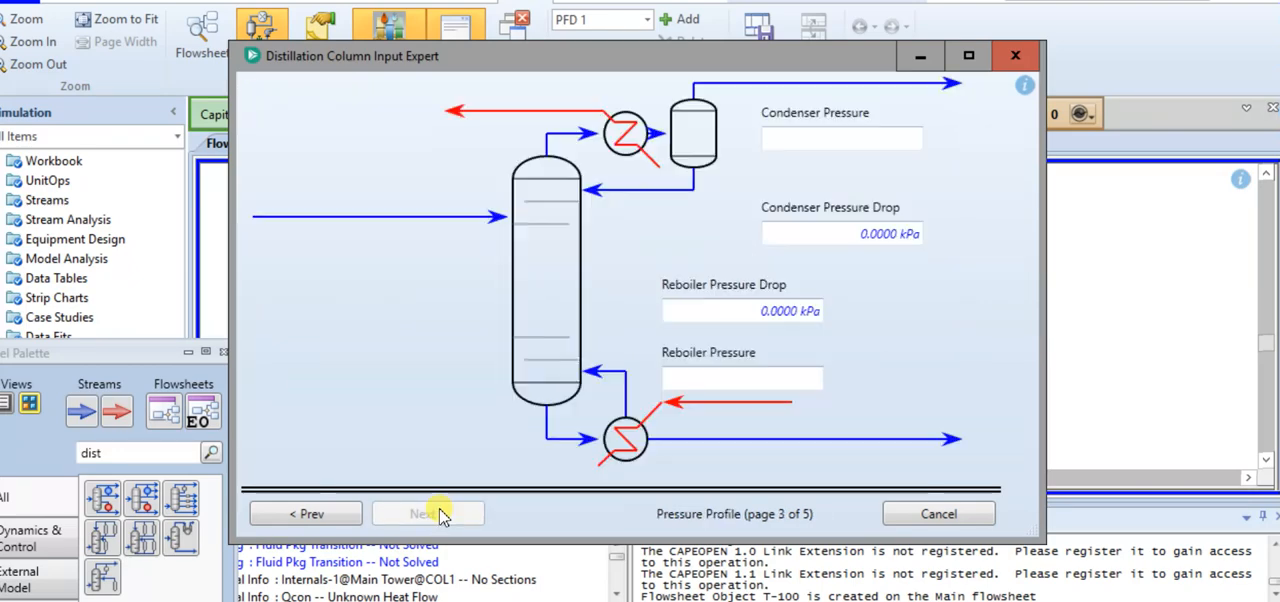
{"action": "left_click", "coordinate": [868, 140]}
{"action": "type", "text": "3700"}
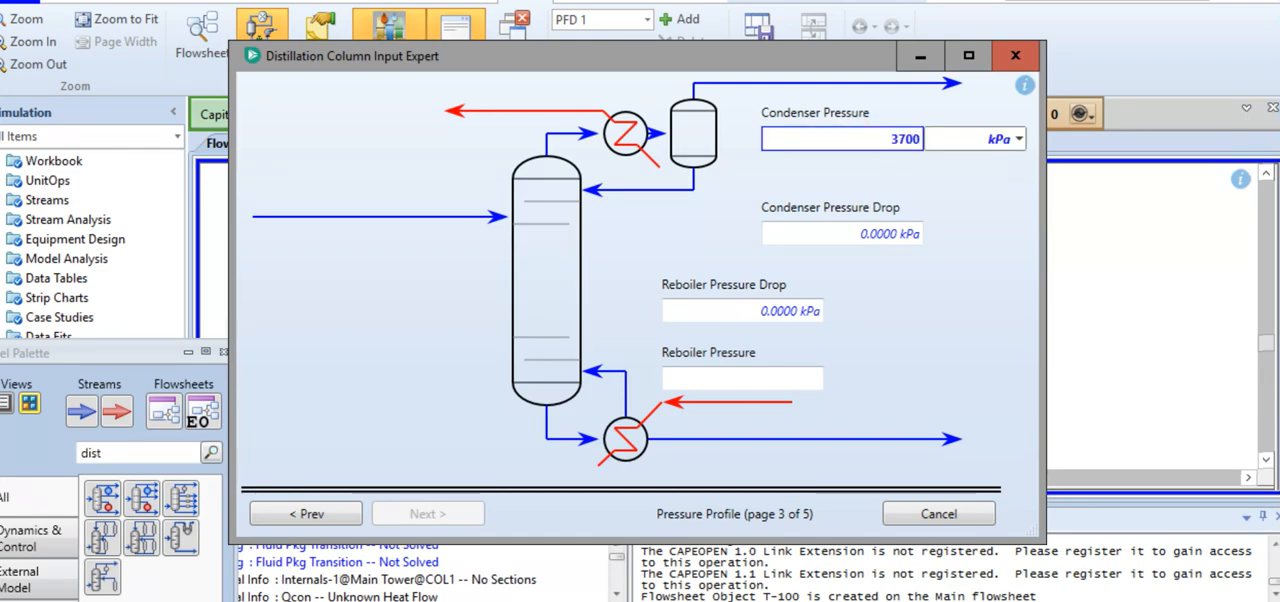
{"action": "left_click", "coordinate": [972, 190]}
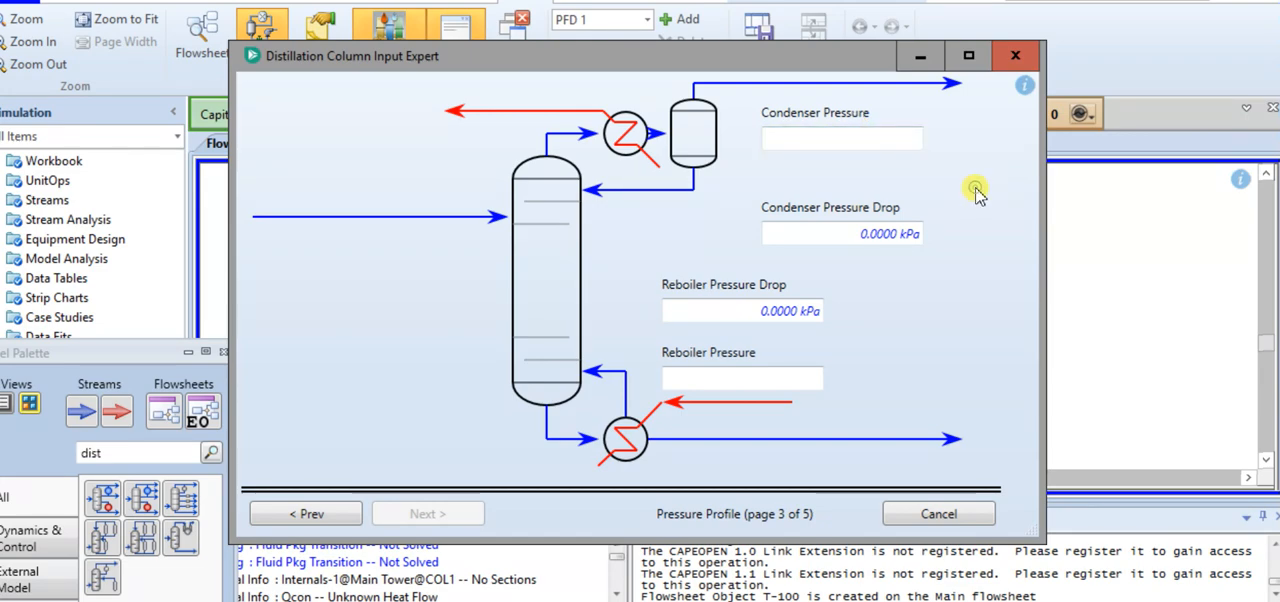
Check the reboiler pressure condition in the problem document and set the column's reboiler pressure to 3750 kPa
{"action": "left_click", "coordinate": [738, 380]}
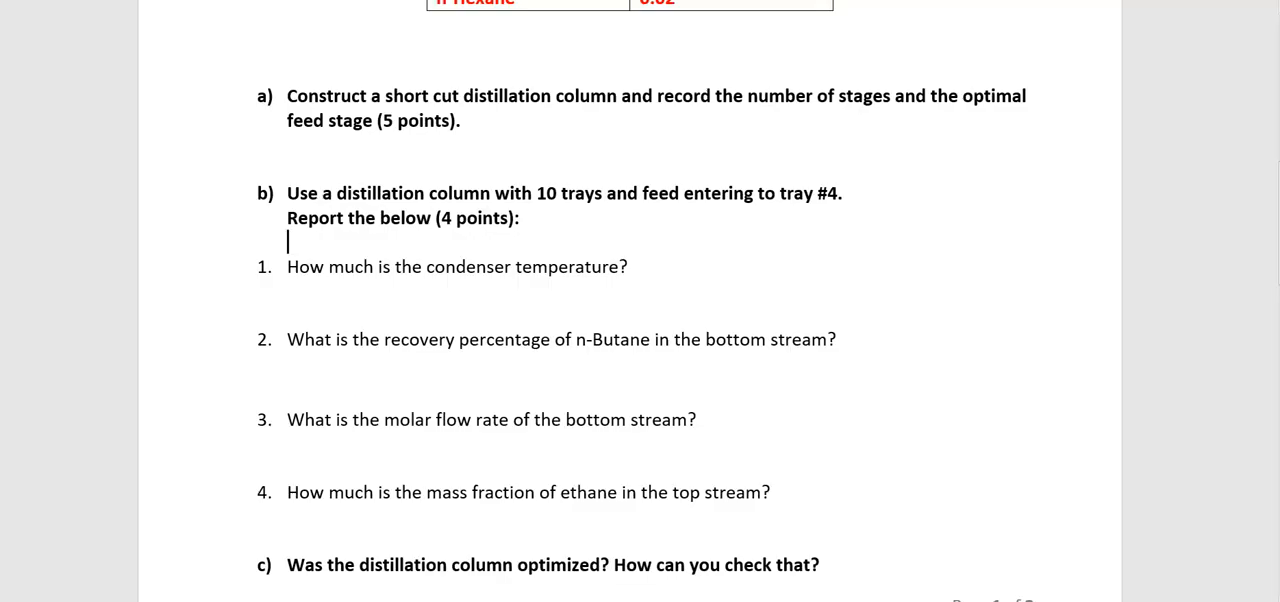
{"action": "scroll", "coordinate": [549, 448], "scroll_direction": "up", "scroll_amount": 2}
{"action": "scroll", "coordinate": [549, 448], "scroll_direction": "up", "scroll_amount": 5}
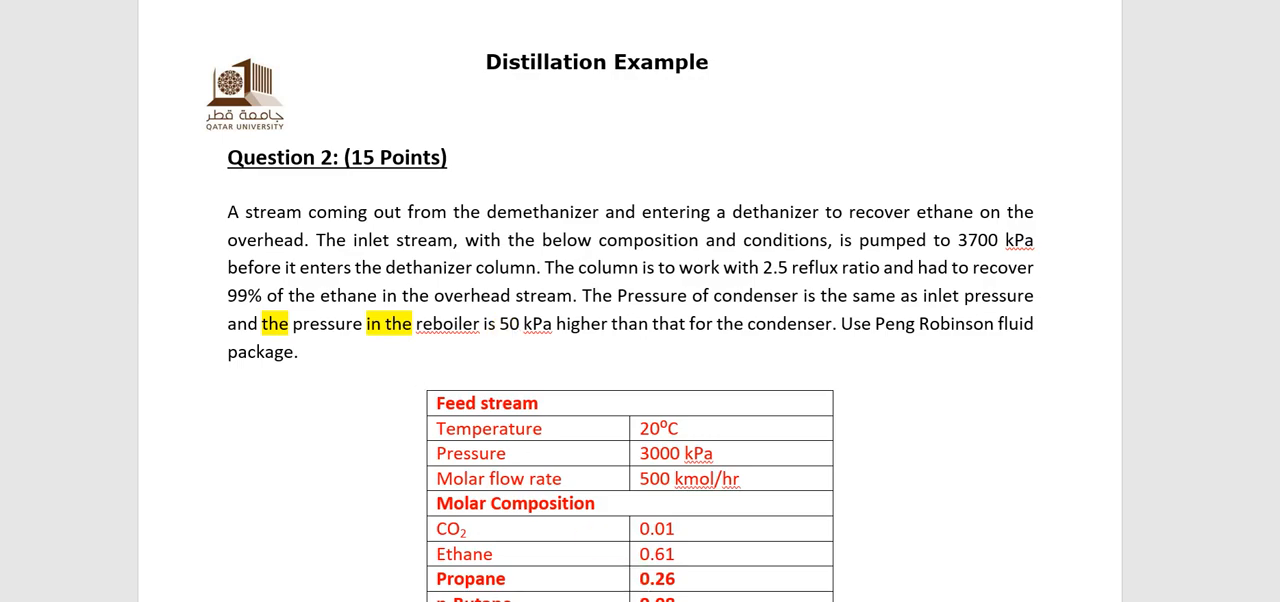
{"action": "mouse_move", "coordinate": [611, 601]}
{"action": "left_click", "coordinate": [786, 577]}
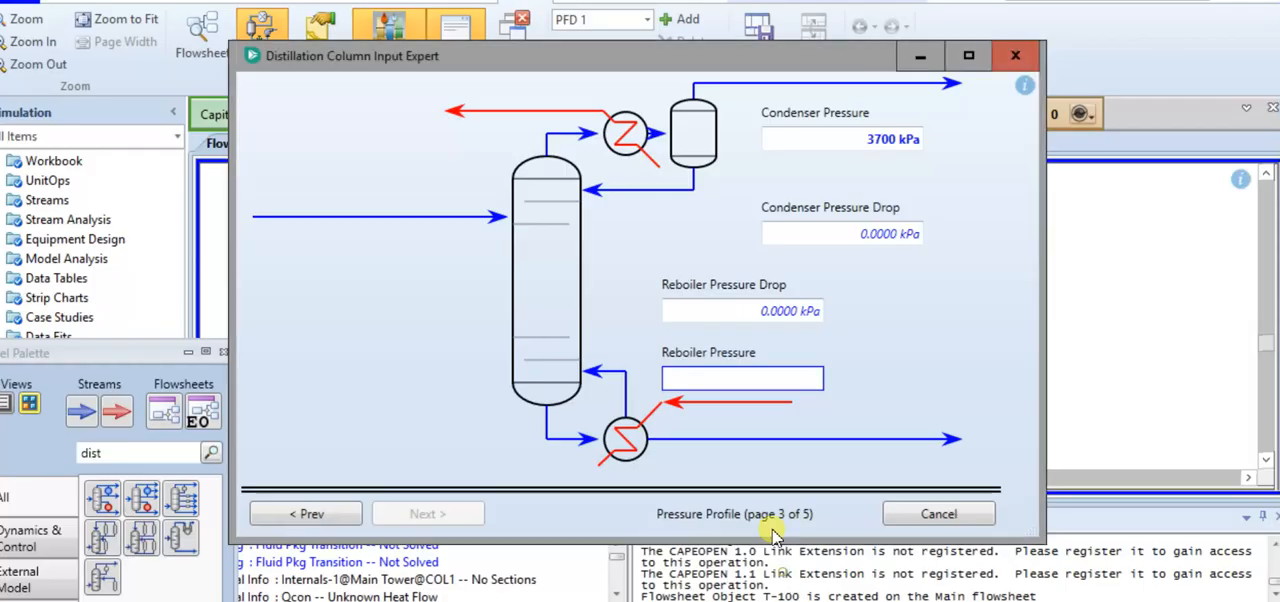
{"action": "left_click", "coordinate": [706, 372]}
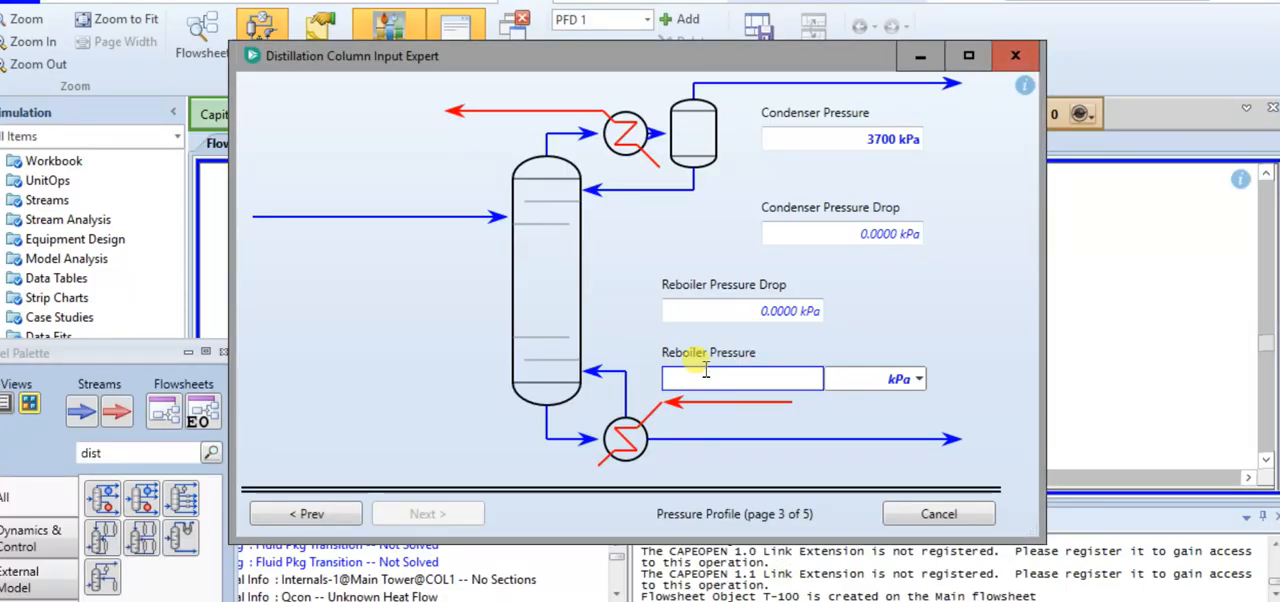
{"action": "type", "text": "3750"}
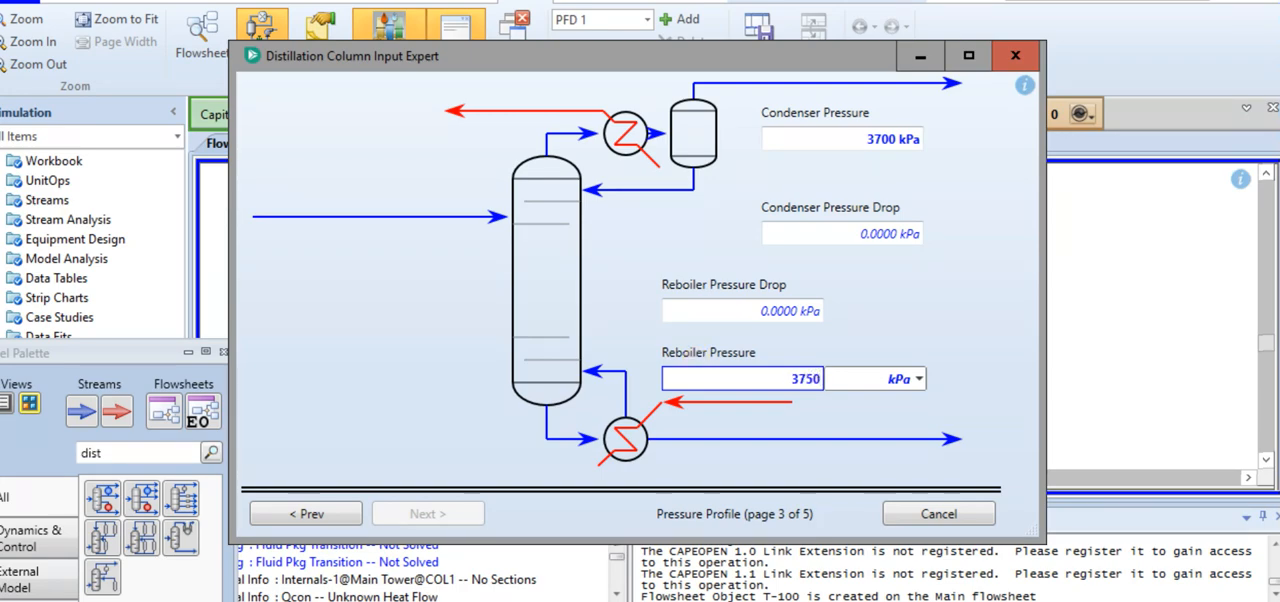
{"action": "left_click", "coordinate": [910, 325]}
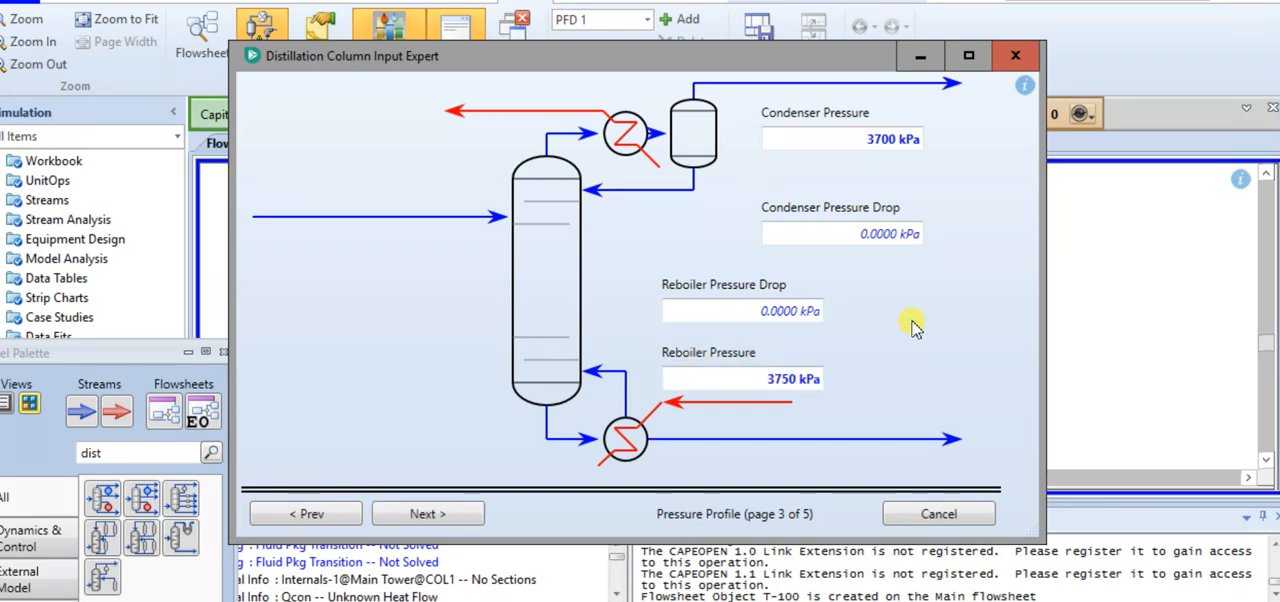
Leave the optional temperature estimates blank, set the reflux ratio to 2.5 and finish the column input expert
{"action": "left_click", "coordinate": [428, 527]}
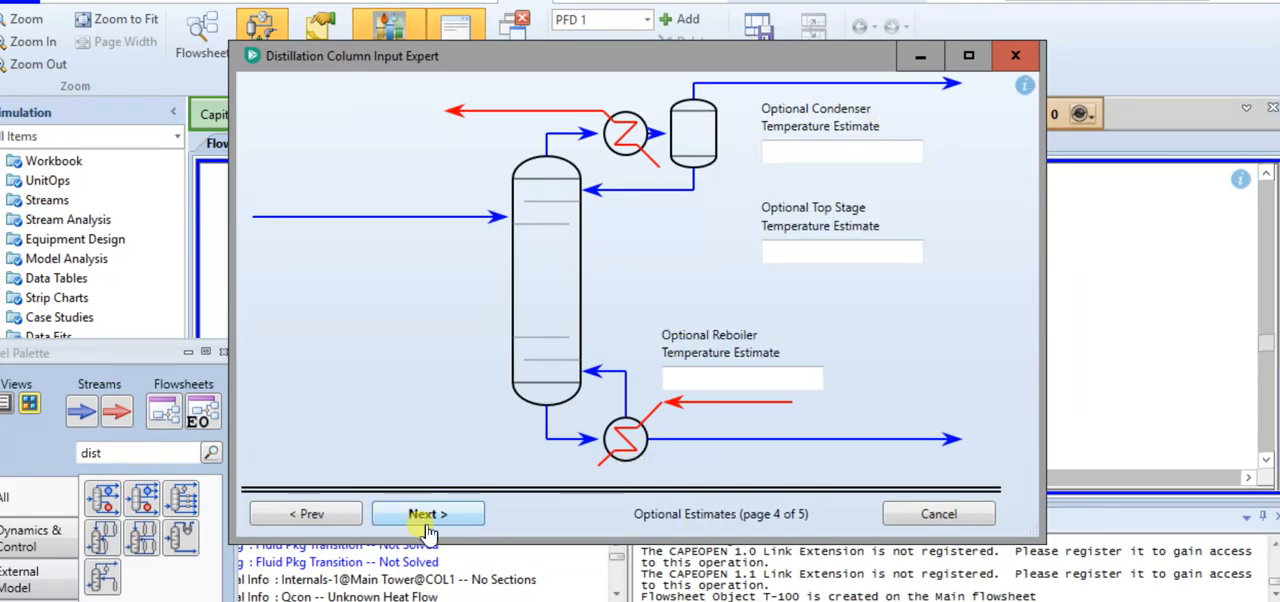
{"action": "left_click", "coordinate": [428, 522]}
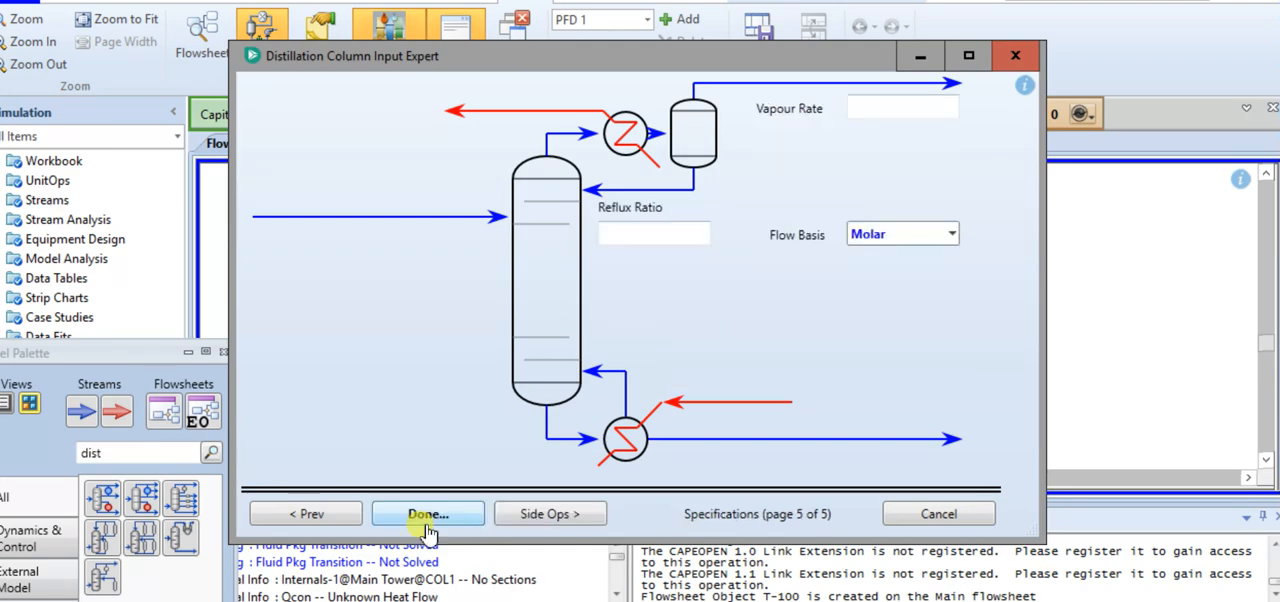
{"action": "left_click", "coordinate": [667, 238]}
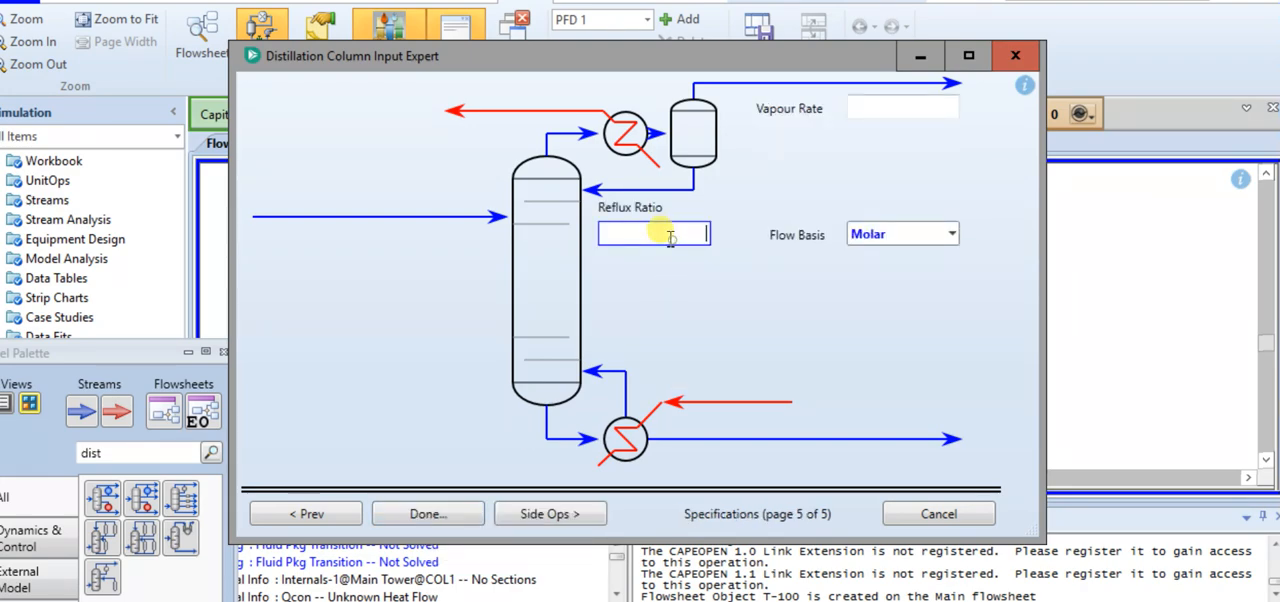
{"action": "type", "text": "2.5"}
{"action": "left_click", "coordinate": [705, 334]}
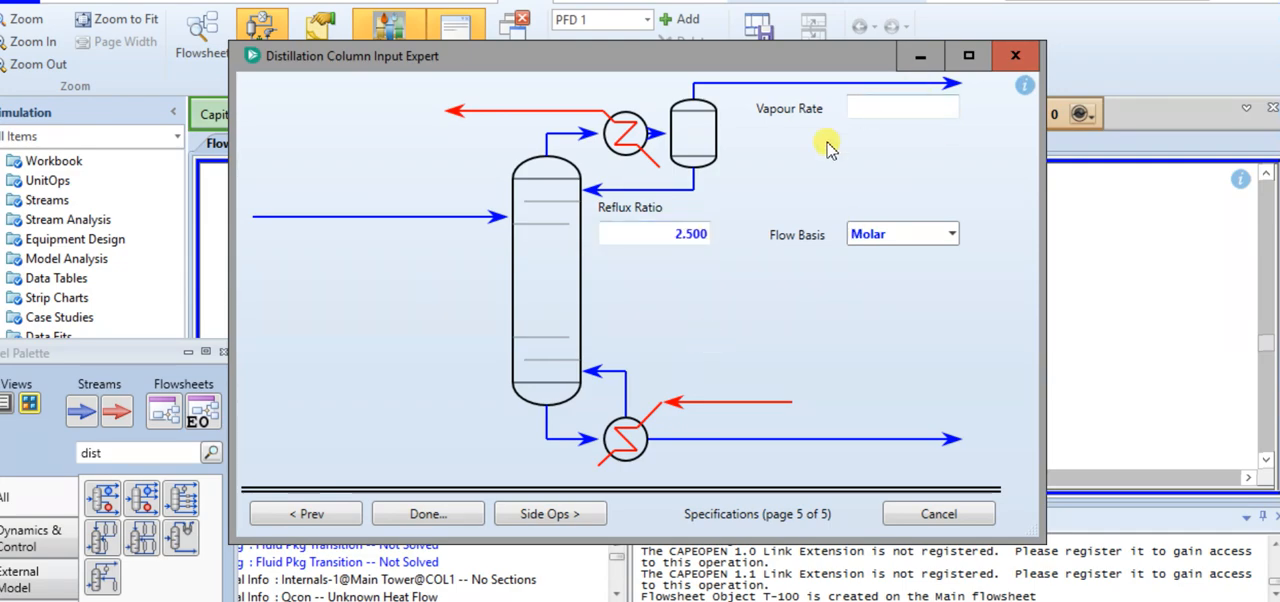
{"action": "left_click", "coordinate": [441, 514]}
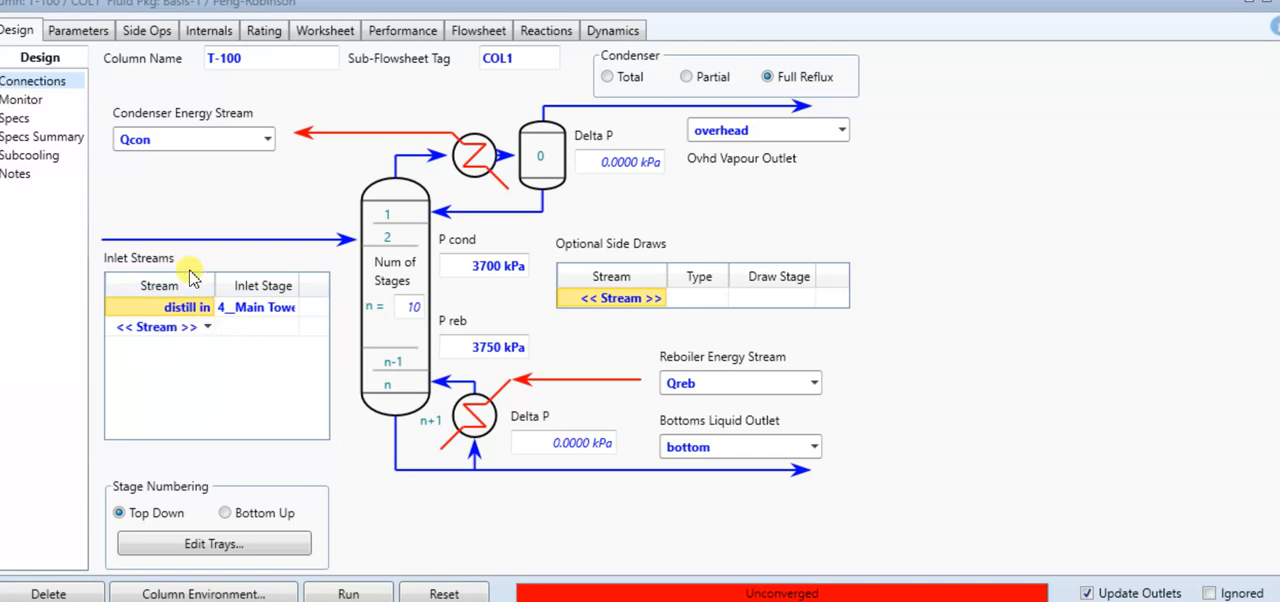
Deactivate the Ovhd Vap Rate specification and check the problem document for the required ethane recovery
{"action": "left_click", "coordinate": [12, 101]}
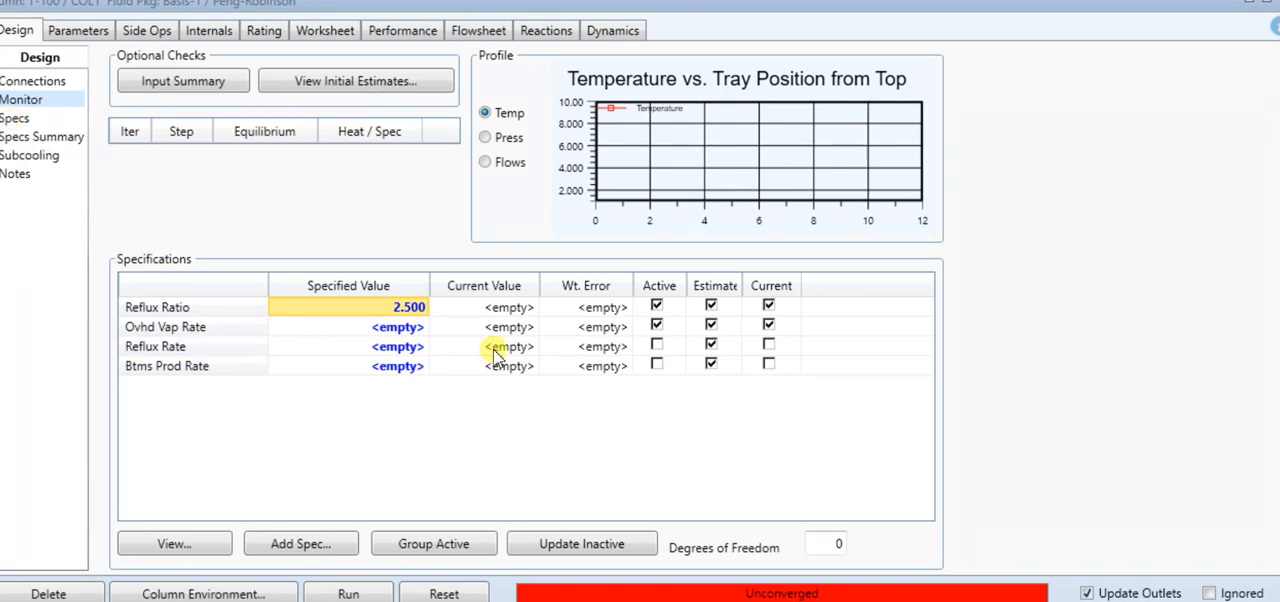
{"action": "left_click", "coordinate": [656, 326]}
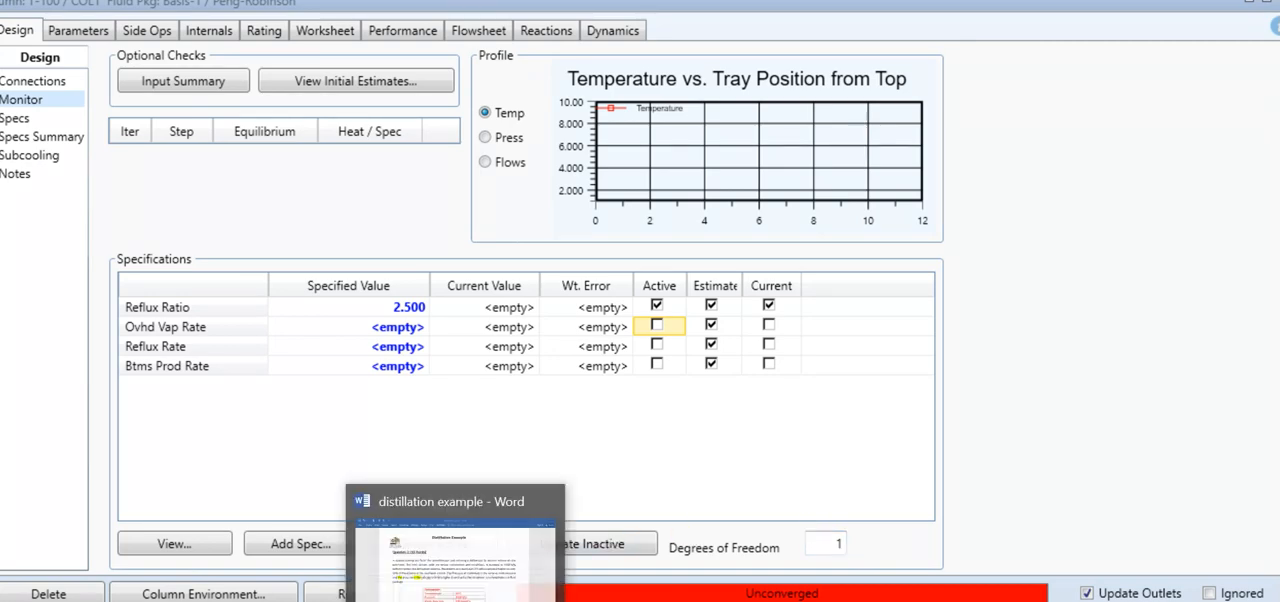
{"action": "left_click", "coordinate": [455, 590]}
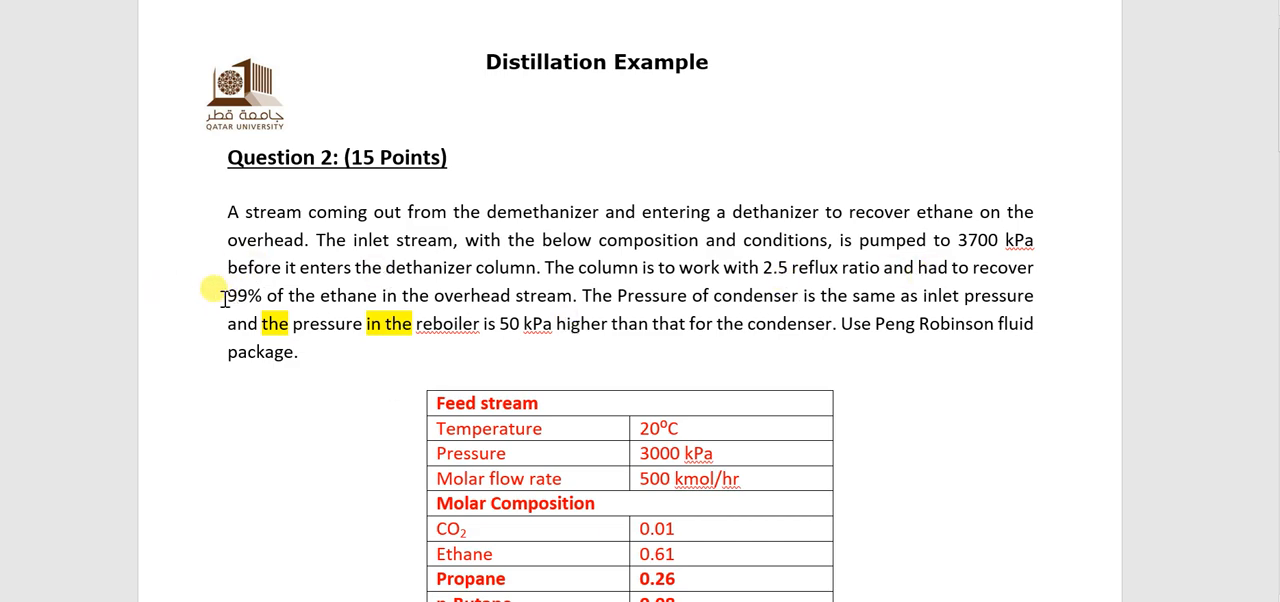
{"action": "left_click_drag", "start_coordinate": [222, 297], "coordinate": [548, 292]}
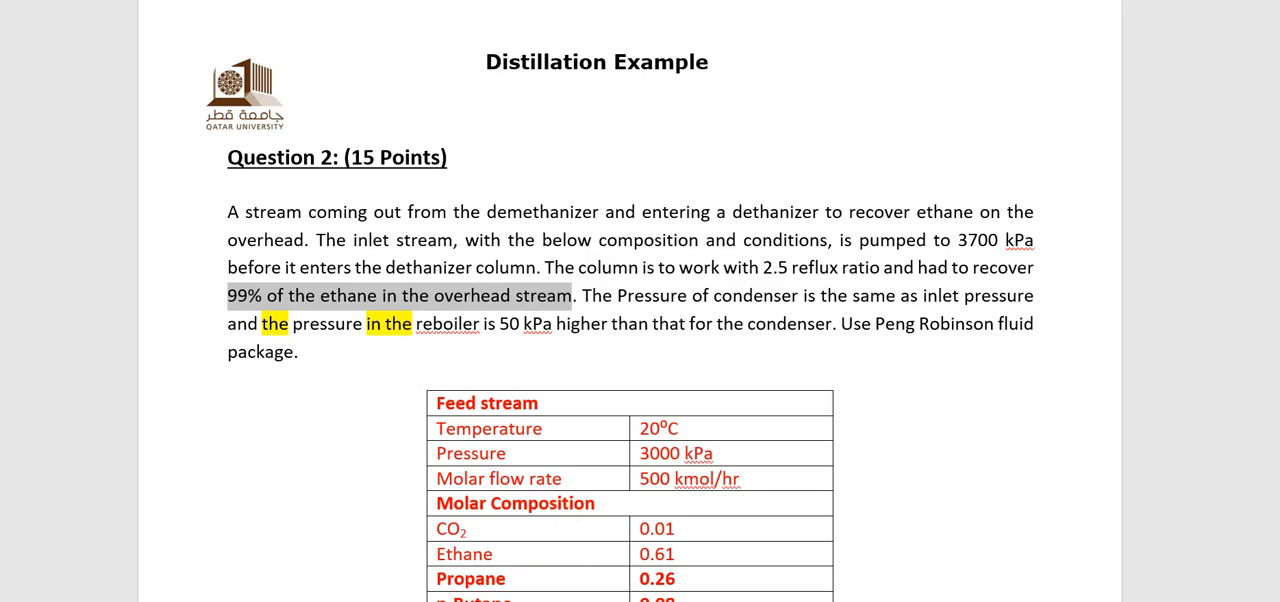
{"action": "left_click", "coordinate": [794, 571]}
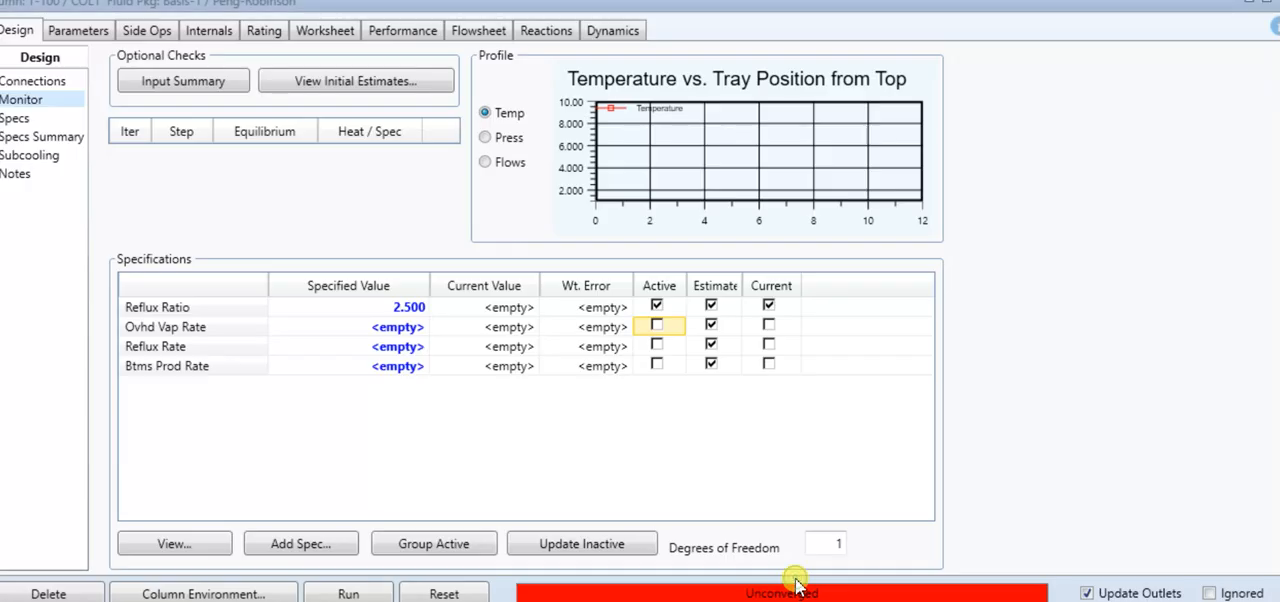
{"action": "left_click", "coordinate": [14, 118]}
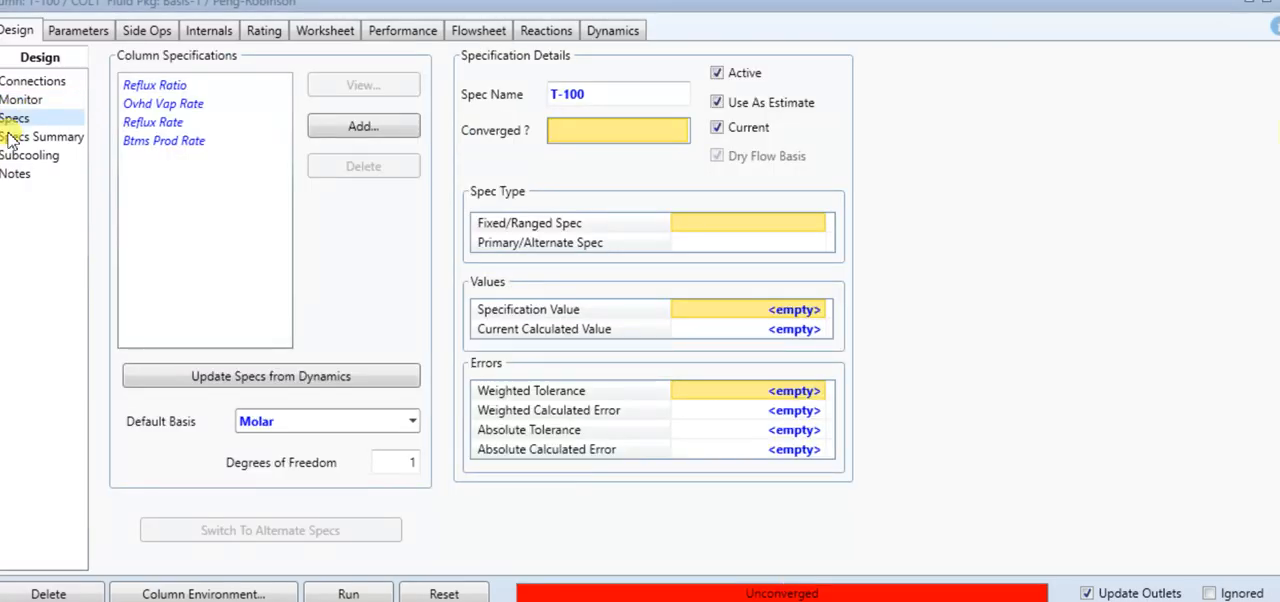
{"action": "left_click", "coordinate": [329, 137]}
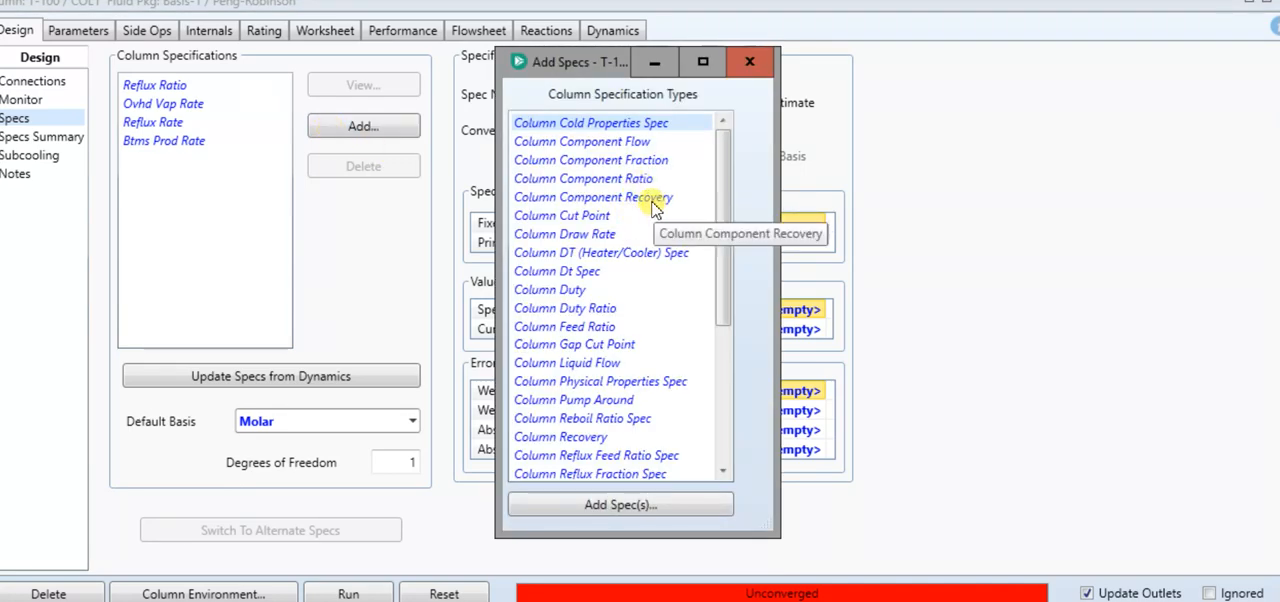
{"action": "left_click", "coordinate": [641, 200]}
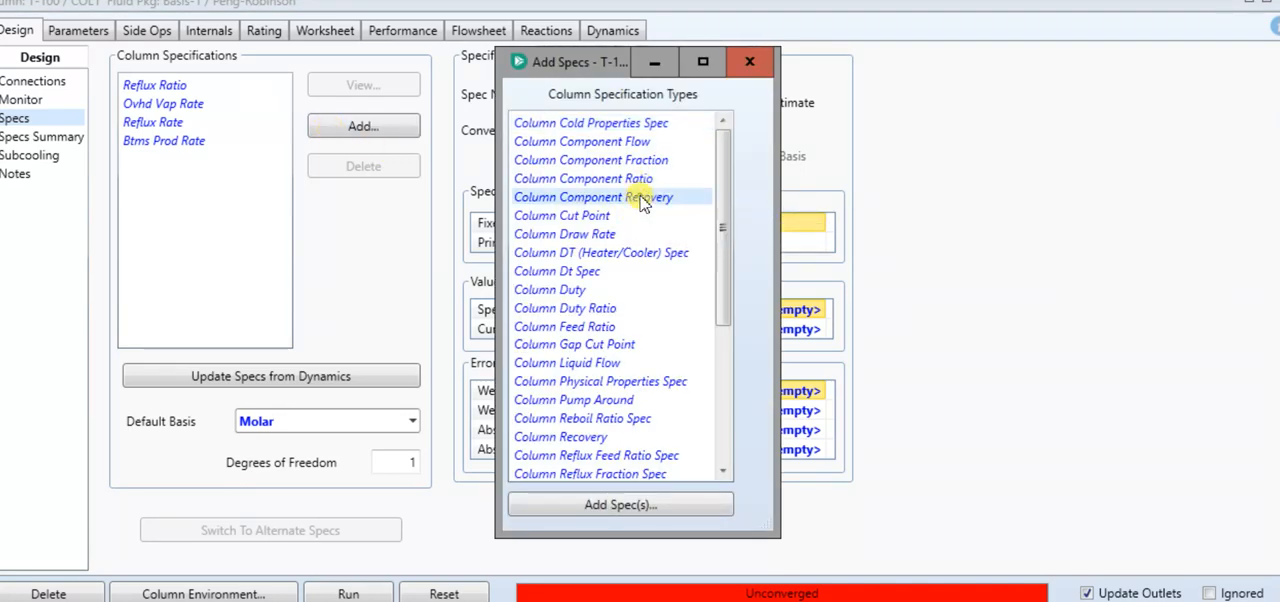
{"action": "left_click", "coordinate": [618, 506]}
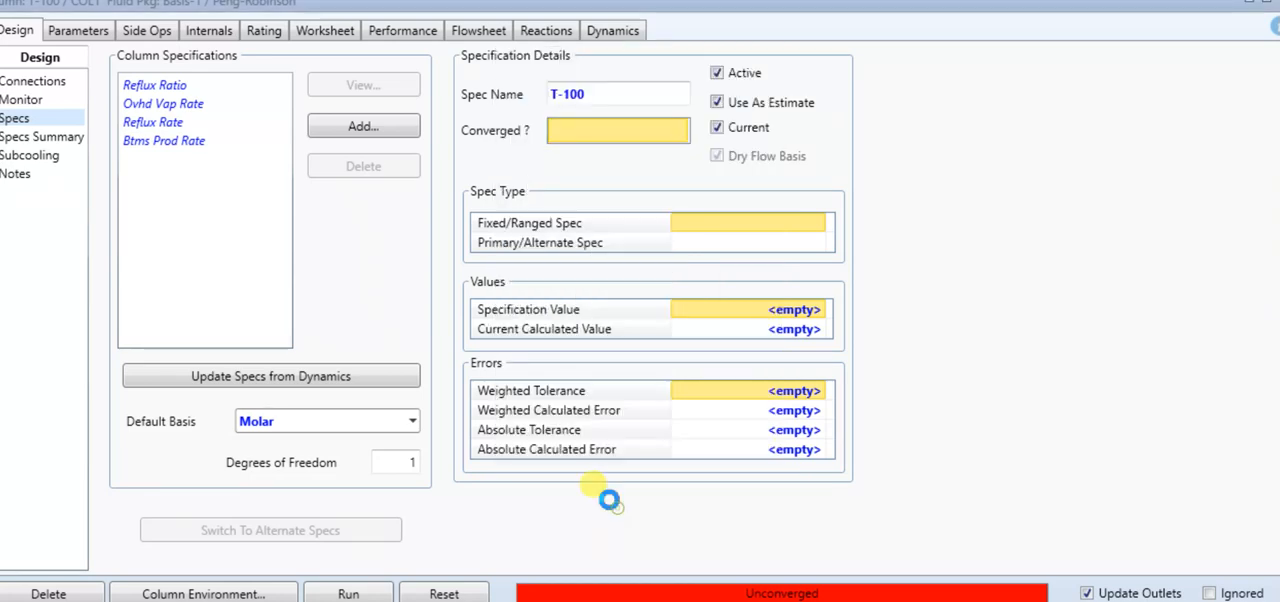
{"action": "left_click", "coordinate": [365, 218]}
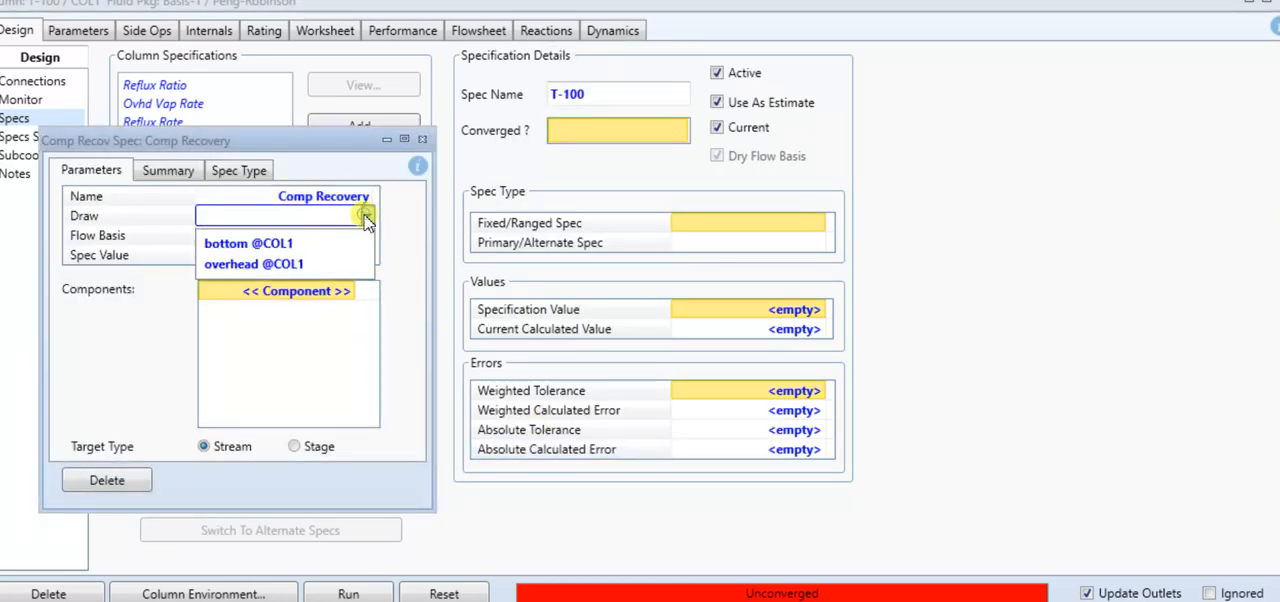
{"action": "left_click", "coordinate": [333, 266]}
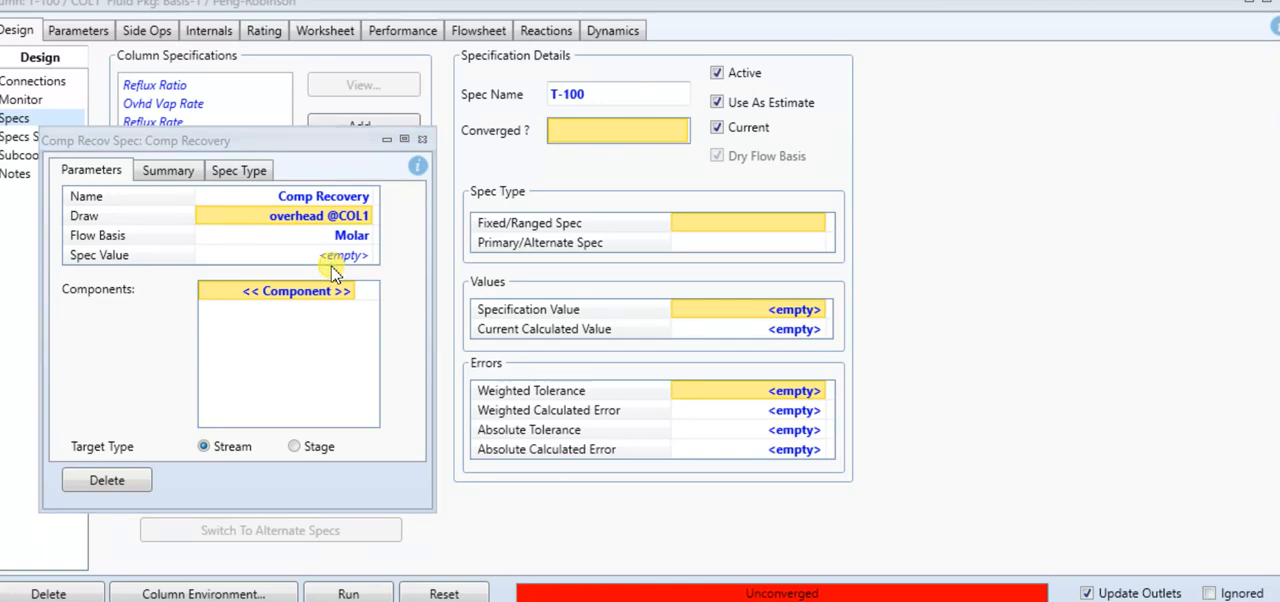
Set the component recovery specification's value to 0.99 and its component to Ethane
{"action": "left_click", "coordinate": [348, 257]}
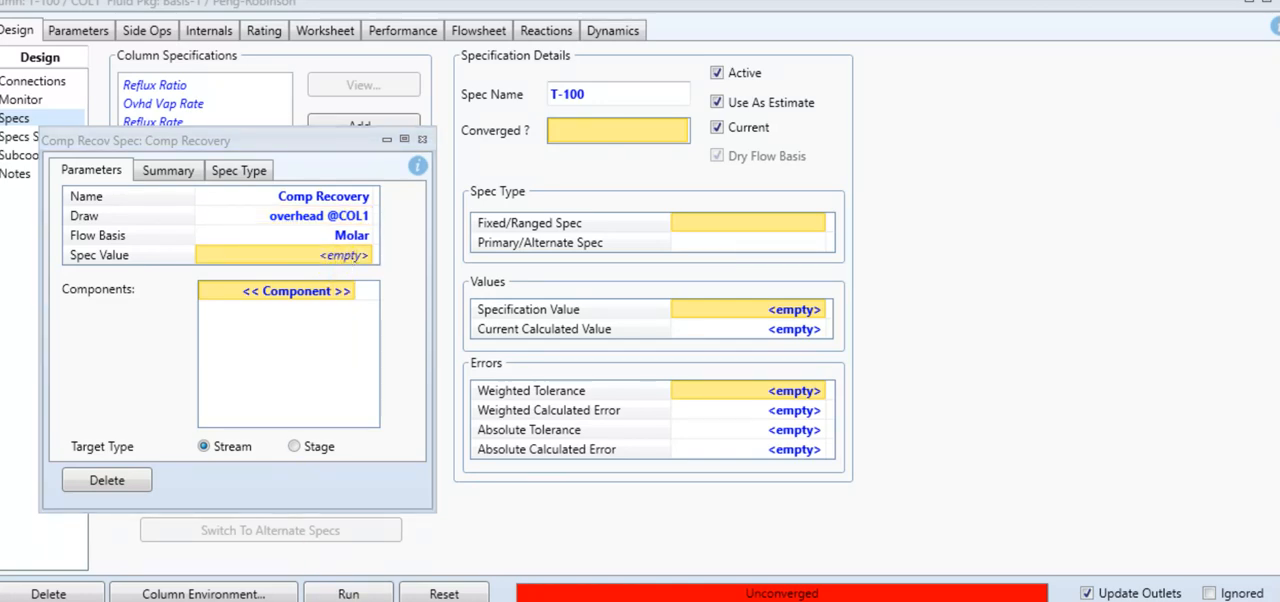
{"action": "key", "text": "alt+Tab"}
{"action": "key", "text": "alt+Tab"}
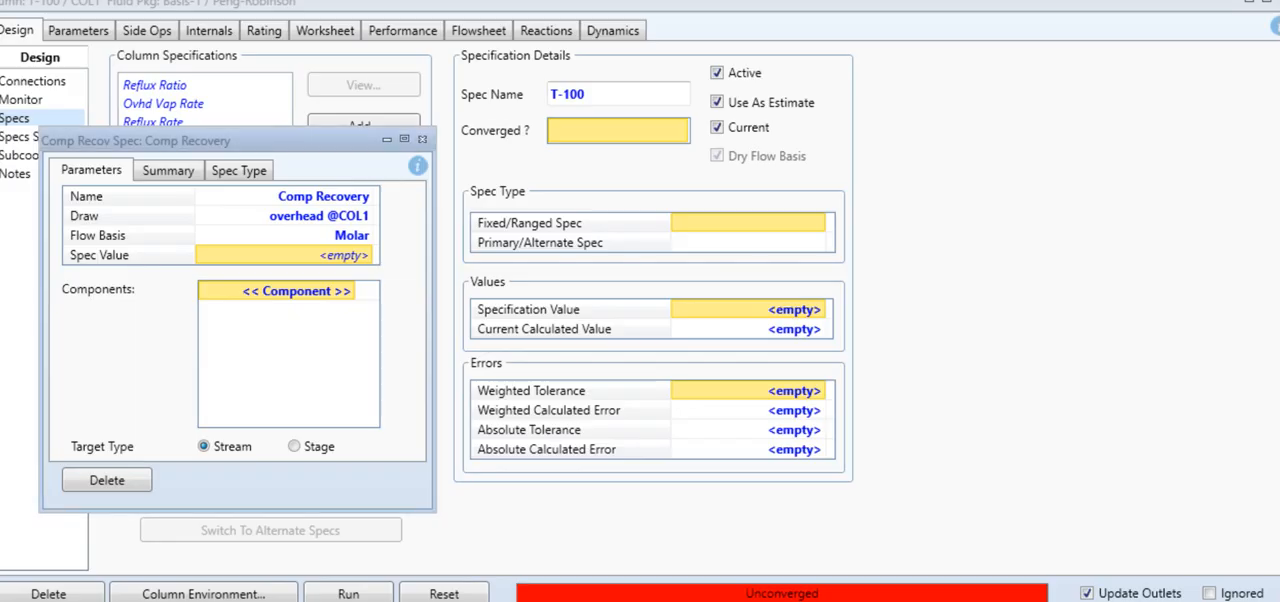
{"action": "left_click", "coordinate": [345, 259]}
{"action": "type", "text": "0.99"}
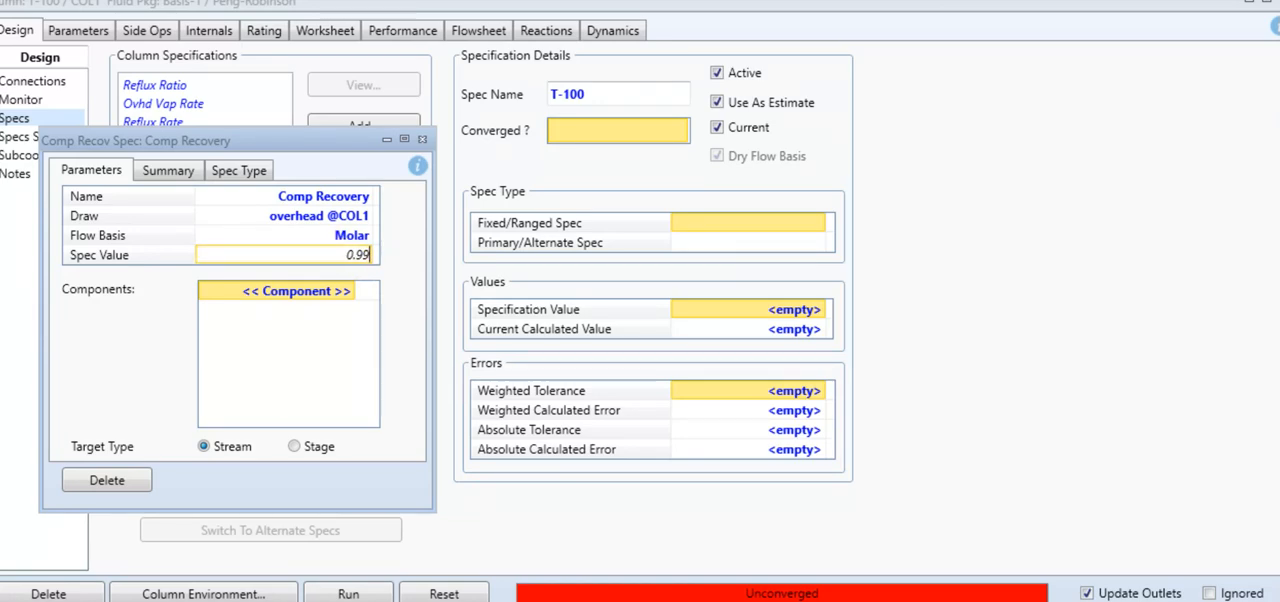
{"action": "key", "text": "Return"}
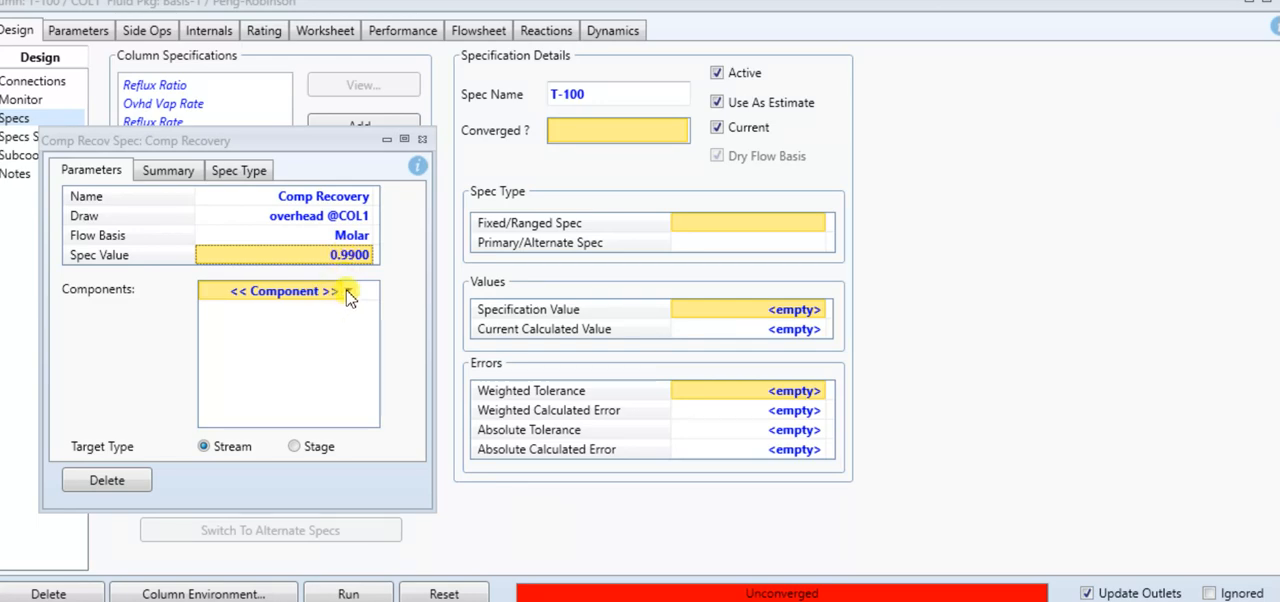
{"action": "left_click", "coordinate": [348, 291]}
{"action": "left_click", "coordinate": [330, 338]}
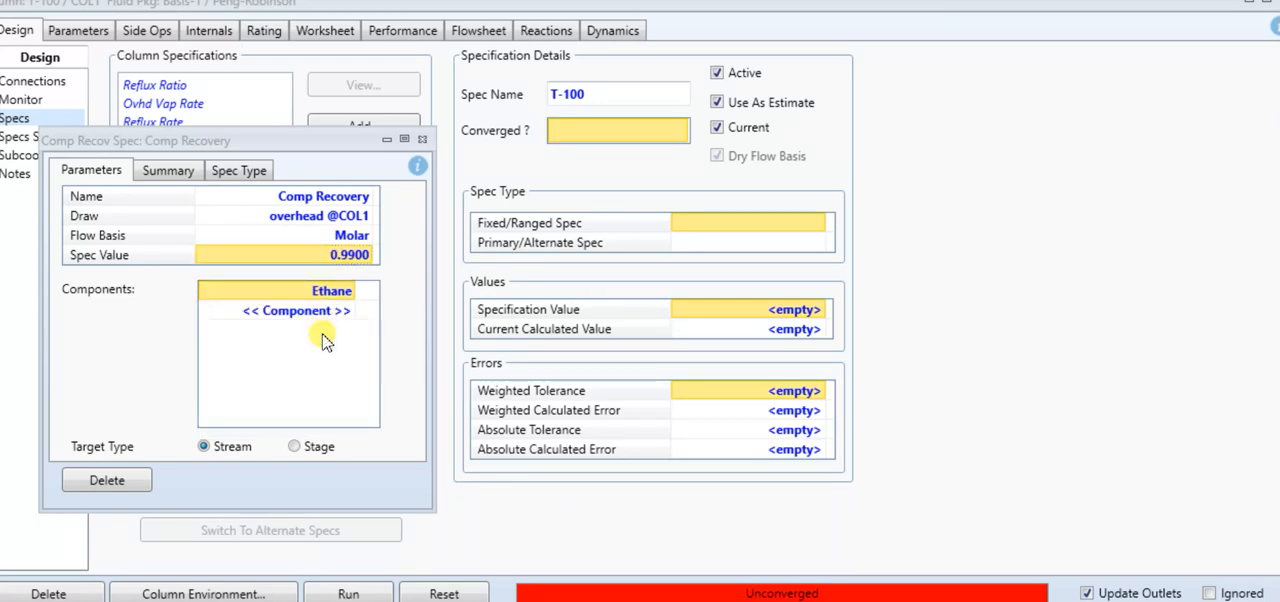
{"action": "left_click", "coordinate": [424, 143]}
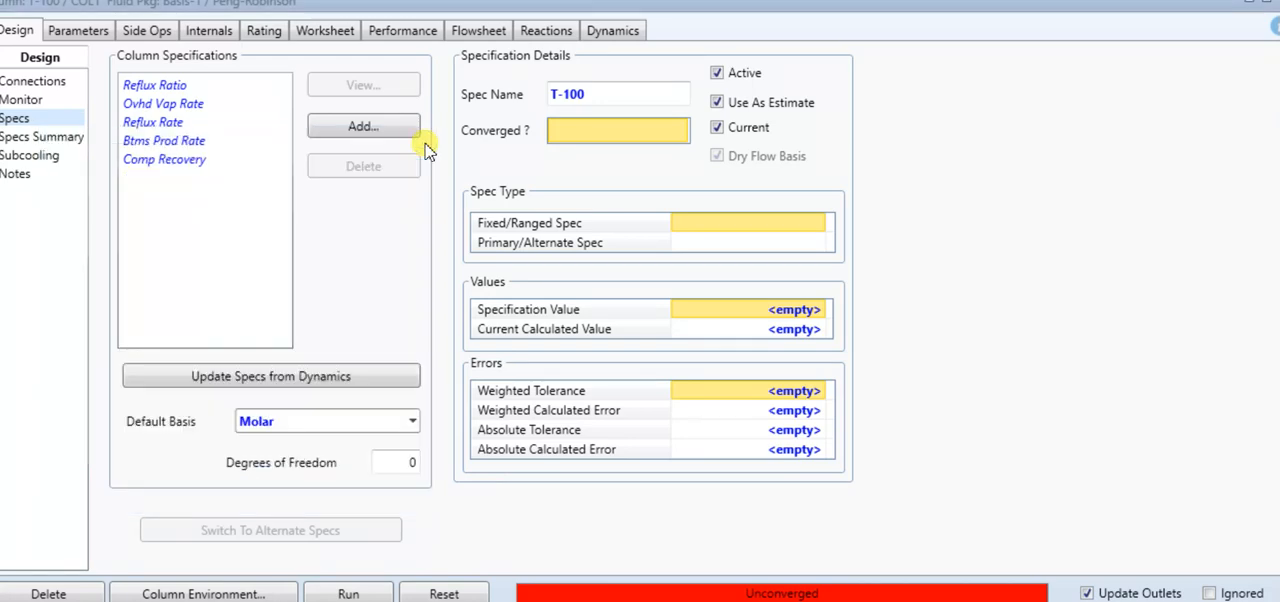
Run the distillation column with the Reflux Ratio and Comp Recovery specifications active
{"action": "left_click", "coordinate": [35, 100]}
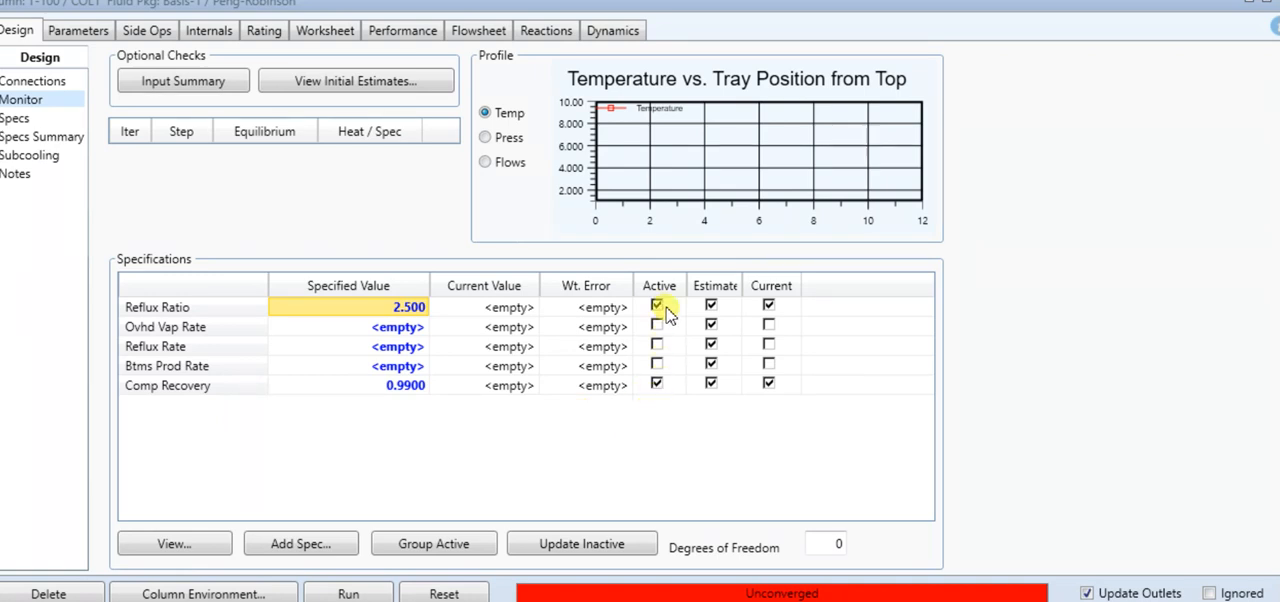
{"action": "left_click", "coordinate": [350, 593]}
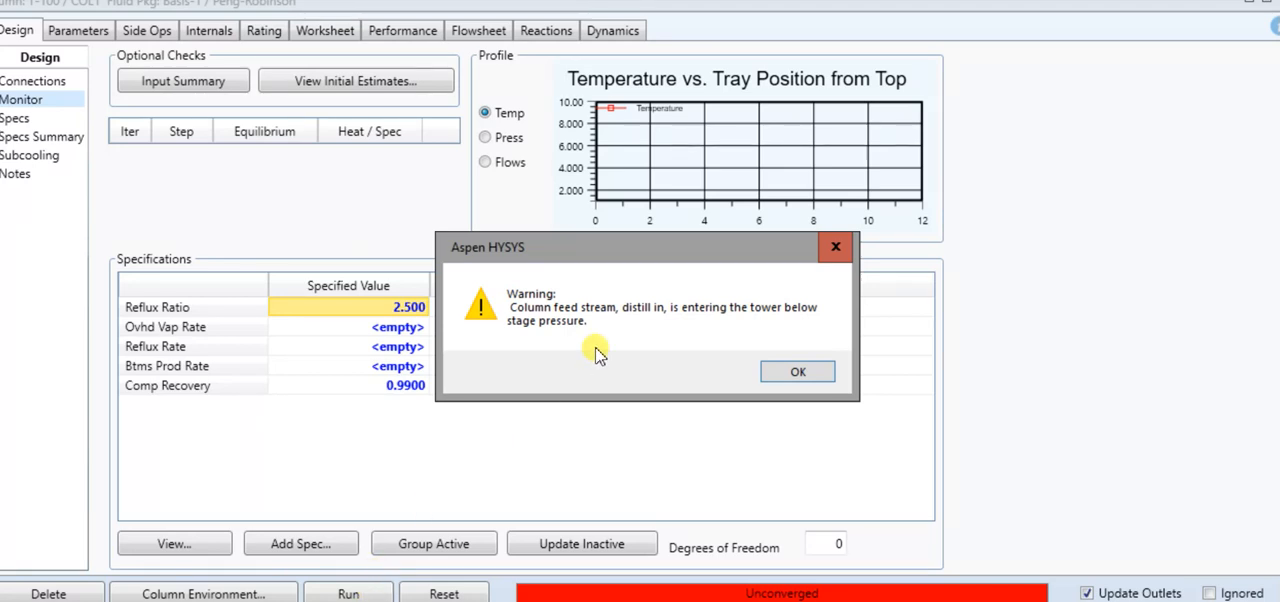
{"action": "left_click", "coordinate": [800, 374]}
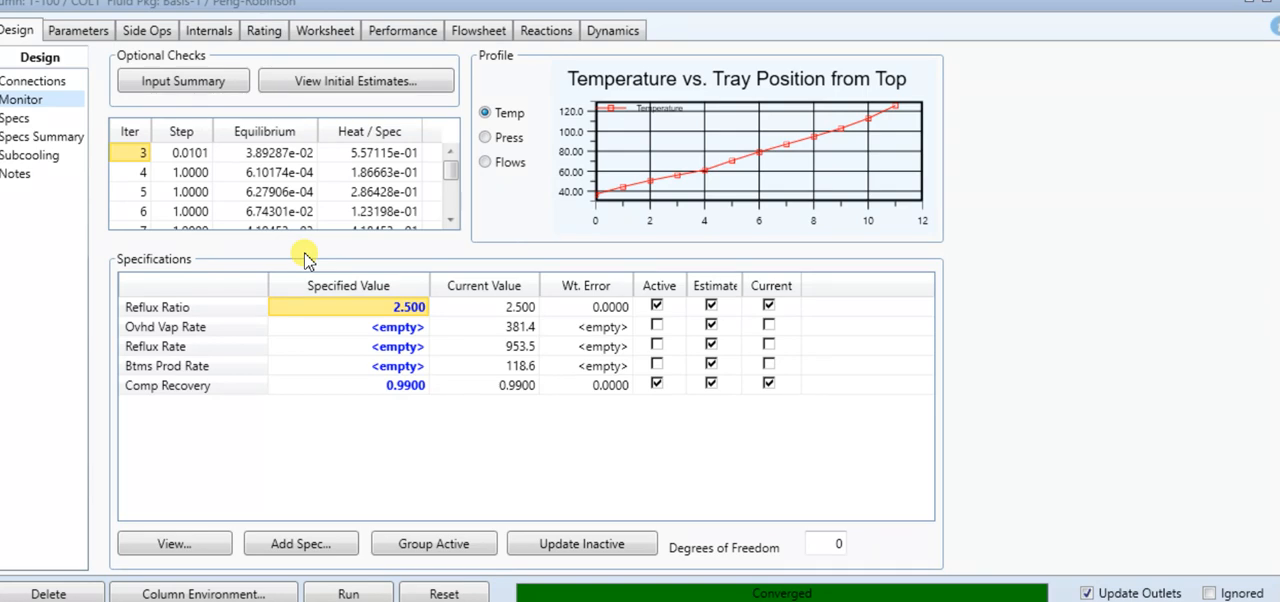
Examine the column's performance summary of feed and product flow rates and compositions, and return to the main flowsheet
{"action": "left_click", "coordinate": [390, 33]}
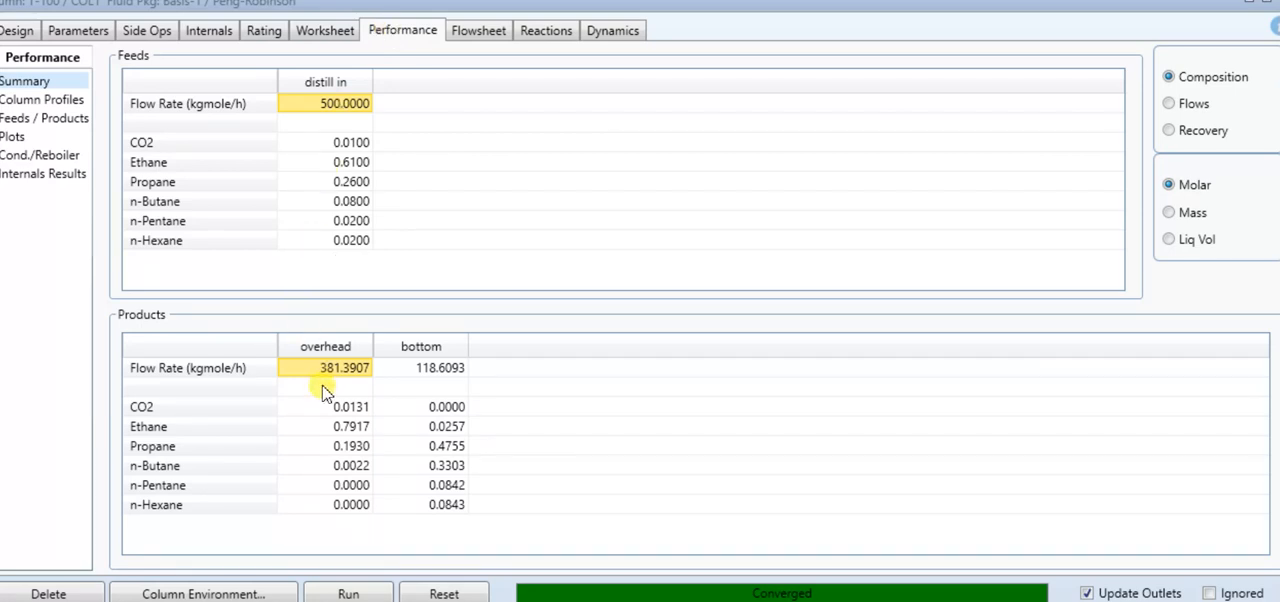
{"action": "mouse_move", "coordinate": [325, 381]}
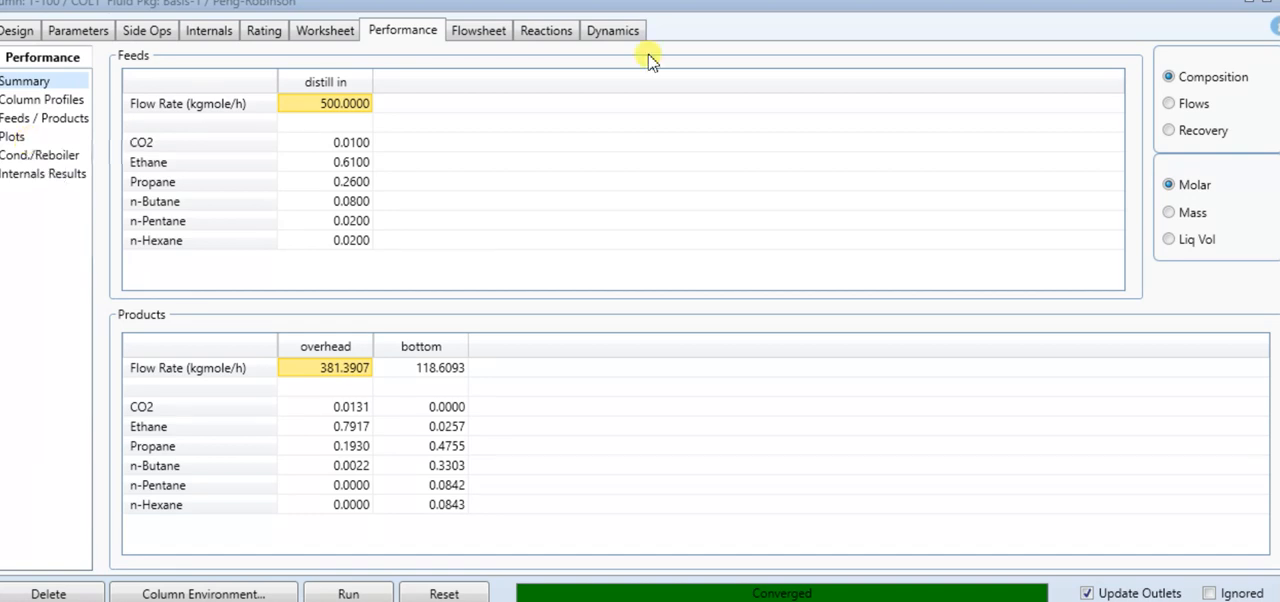
{"action": "left_click", "coordinate": [1276, 3]}
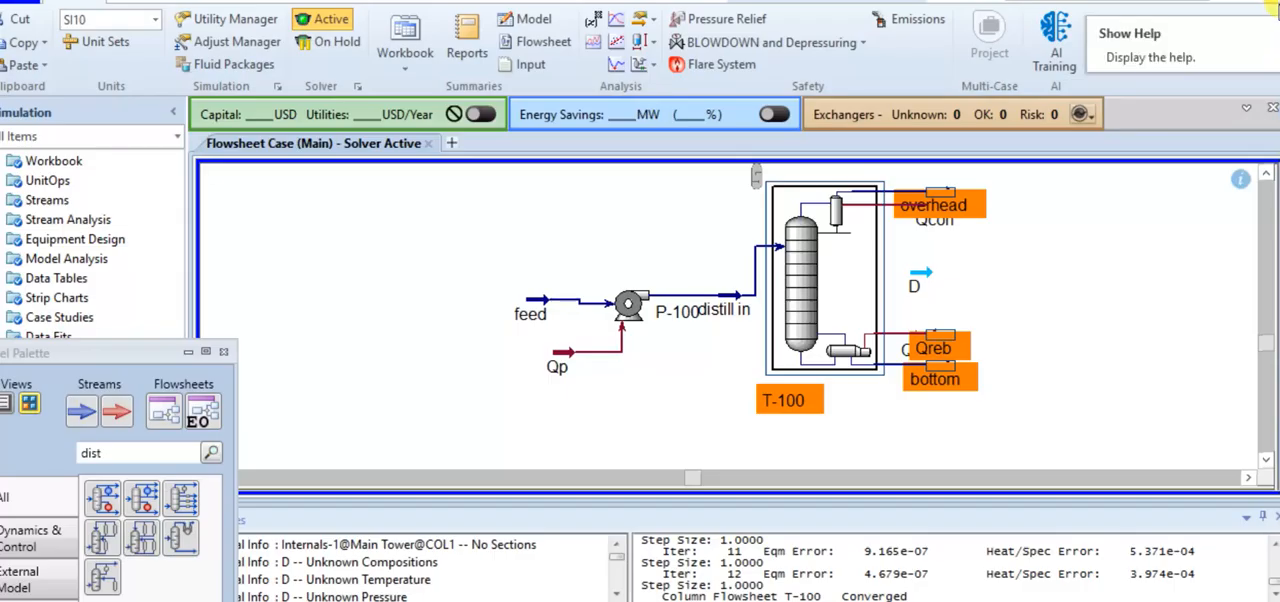
Delete the unconnected material streams D and B from the main flowsheet
{"action": "left_click", "coordinate": [1080, 239]}
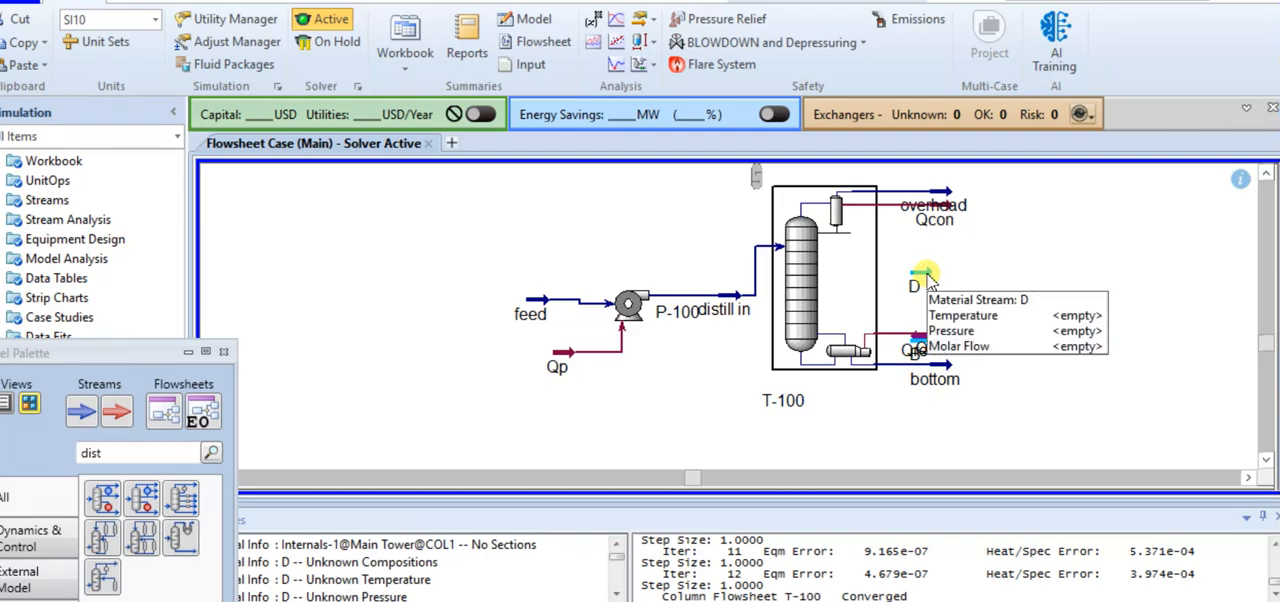
{"action": "left_click", "coordinate": [918, 279]}
{"action": "key", "text": "Delete"}
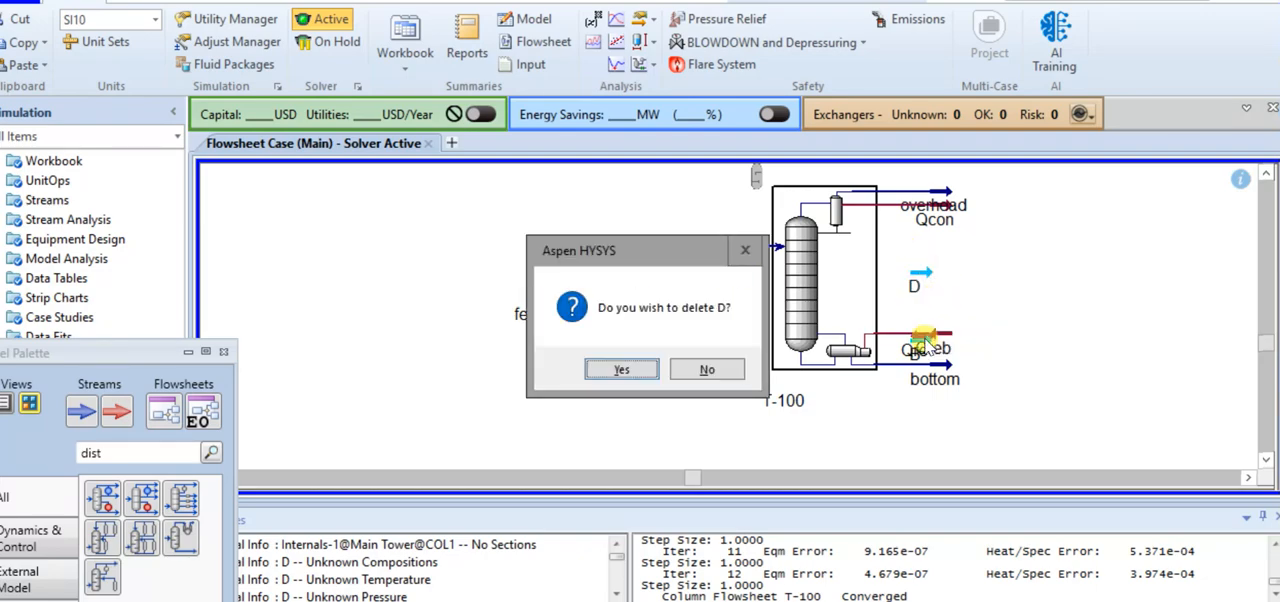
{"action": "left_click", "coordinate": [620, 369]}
{"action": "left_click", "coordinate": [926, 346]}
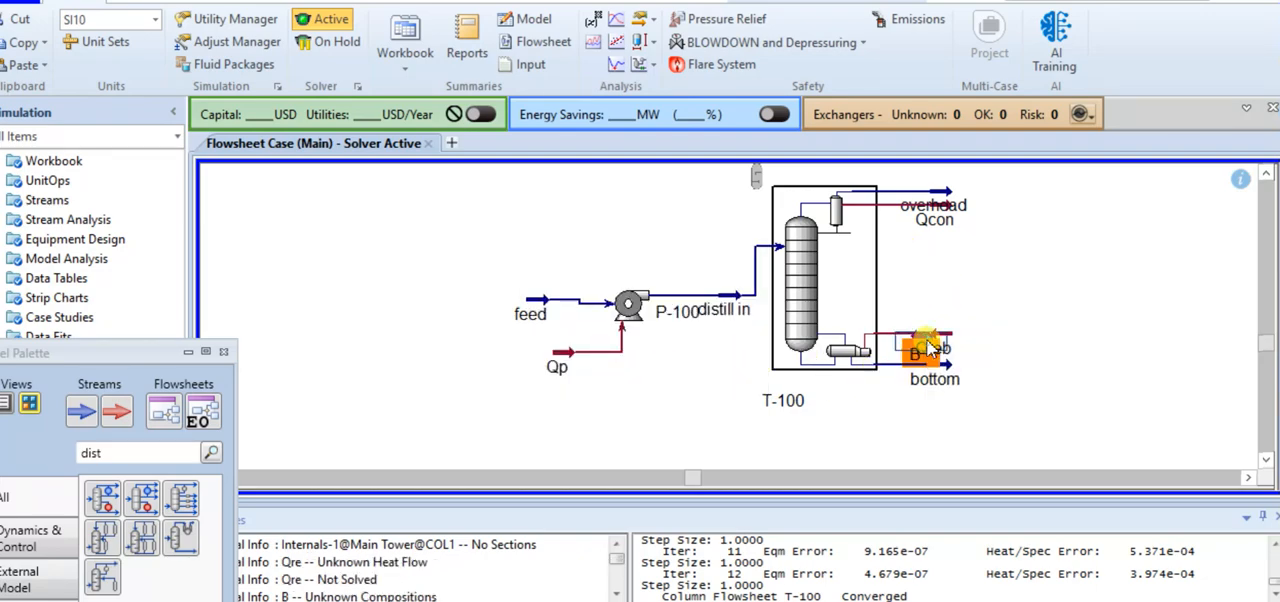
{"action": "key", "text": "Delete"}
{"action": "left_click", "coordinate": [622, 370]}
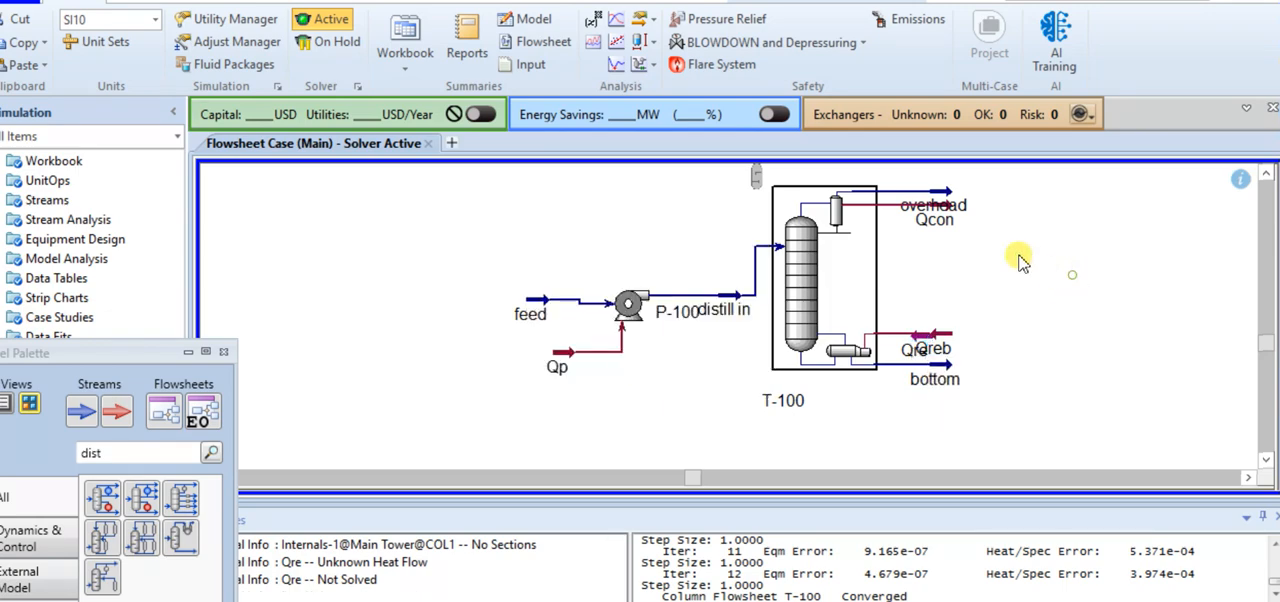
Examine the conditions and molar compositions of the overhead and bottom streams
{"action": "double_click", "coordinate": [940, 190]}
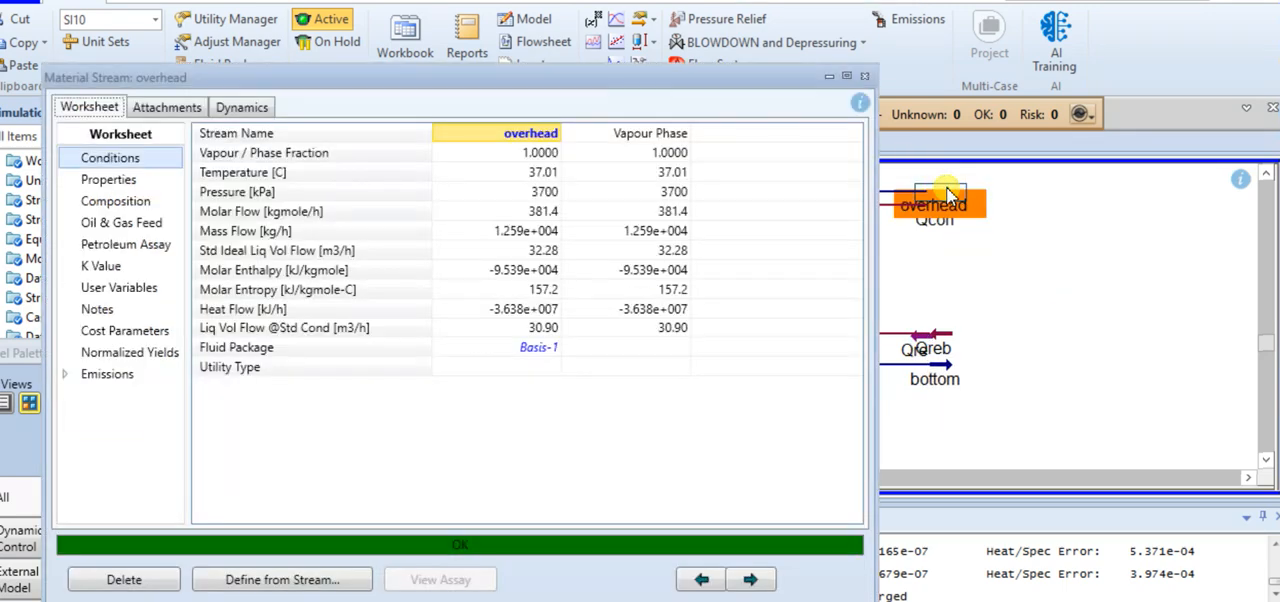
{"action": "left_click", "coordinate": [112, 200]}
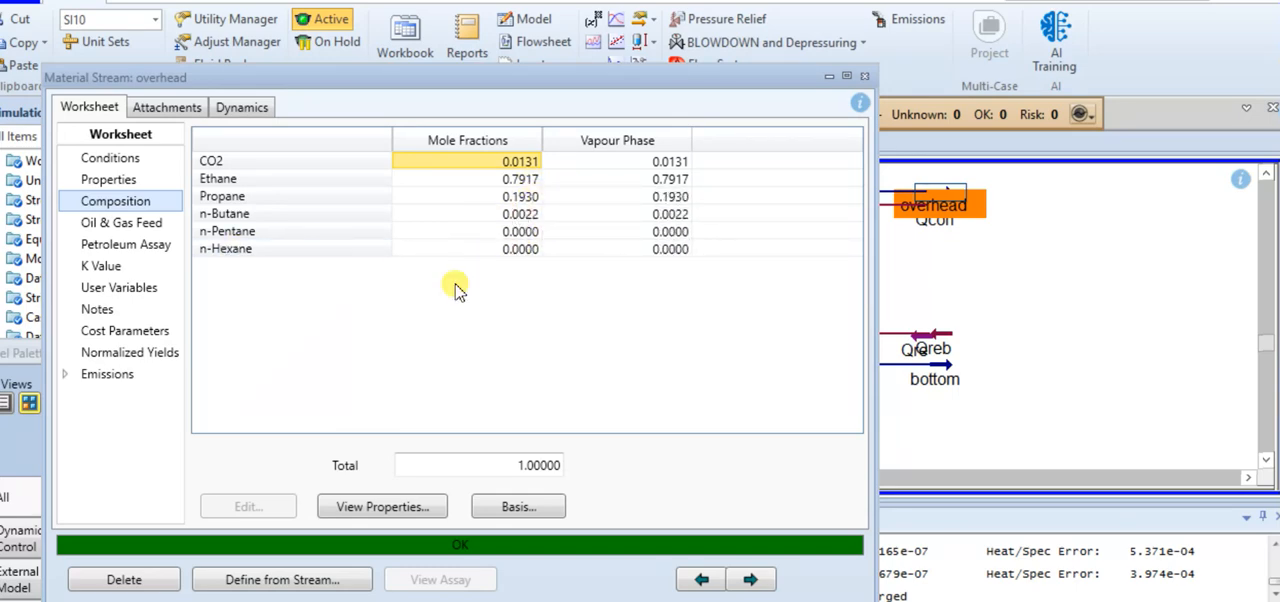
{"action": "left_click", "coordinate": [863, 78]}
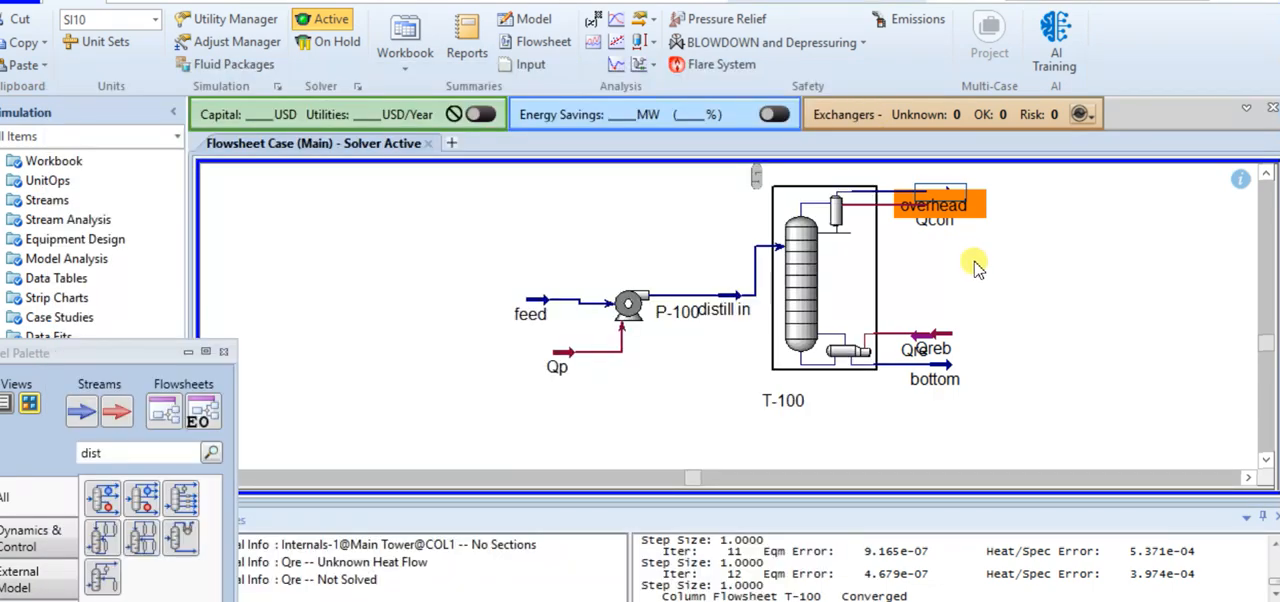
{"action": "double_click", "coordinate": [932, 362]}
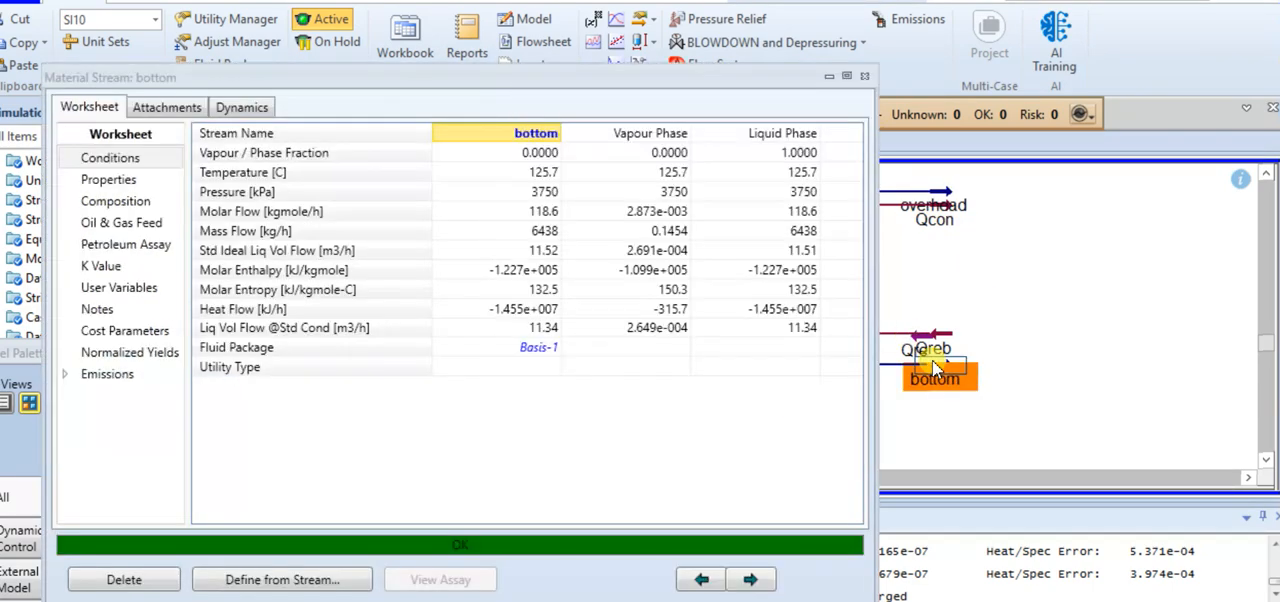
{"action": "left_click", "coordinate": [115, 201]}
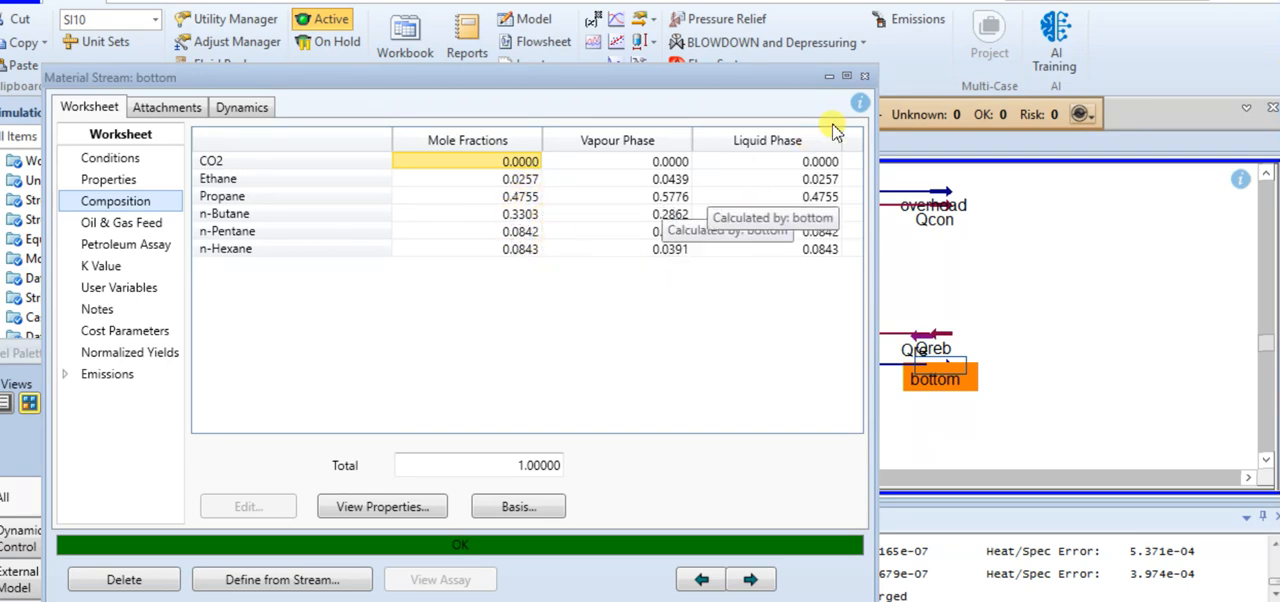
{"action": "left_click", "coordinate": [863, 79]}
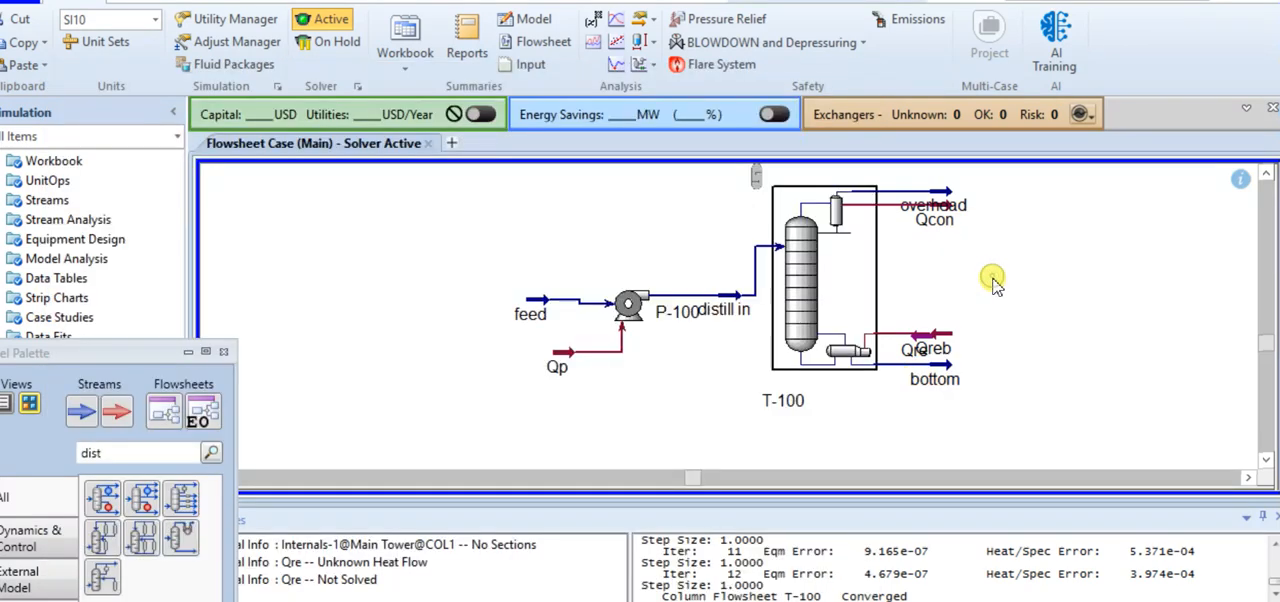
Close the model palette and examine column T-100's tray-by-tray profiles and its temperature versus tray position graph
{"action": "left_click", "coordinate": [223, 355]}
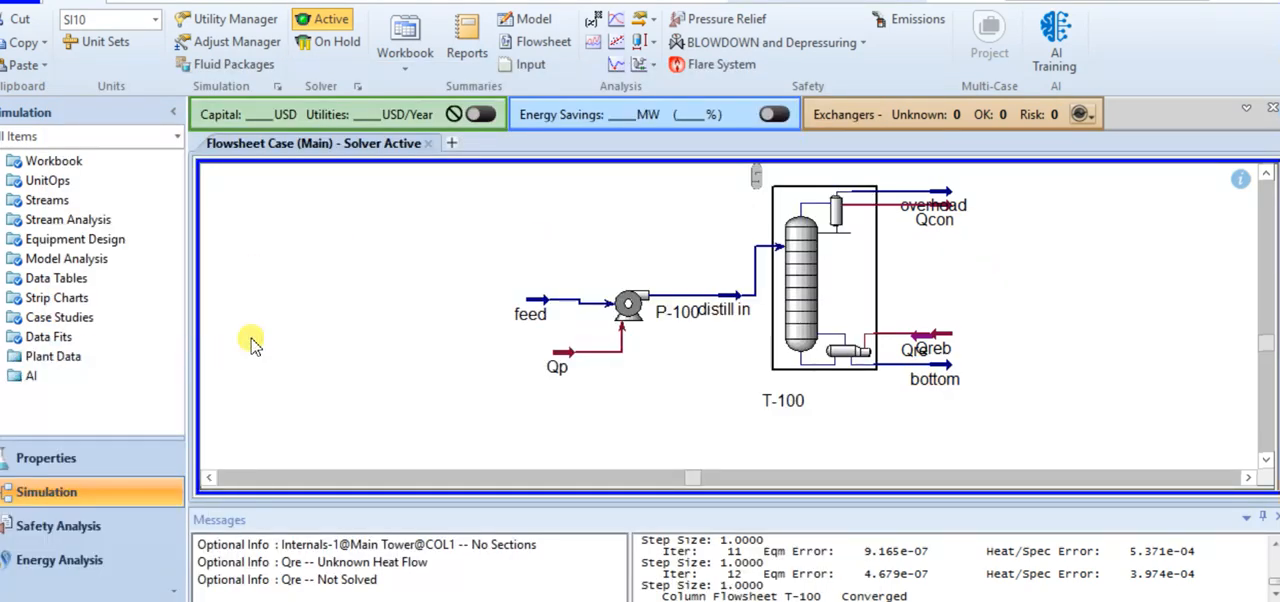
{"action": "left_click", "coordinate": [790, 285]}
{"action": "double_click", "coordinate": [792, 286]}
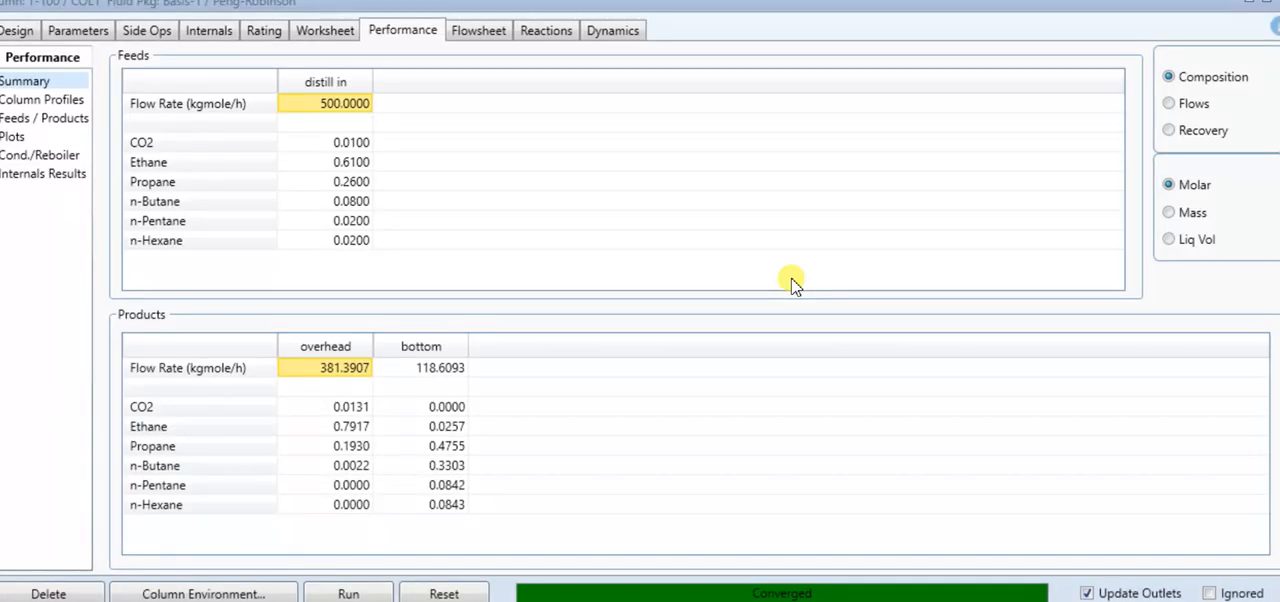
{"action": "left_click", "coordinate": [61, 104]}
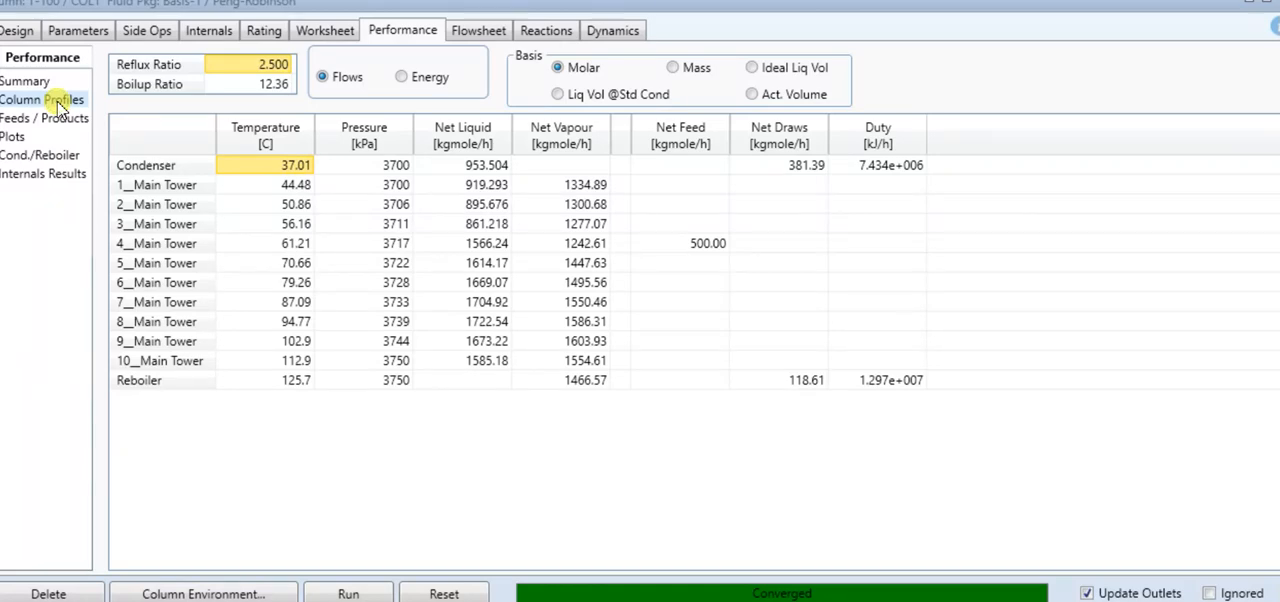
{"action": "left_click", "coordinate": [20, 137]}
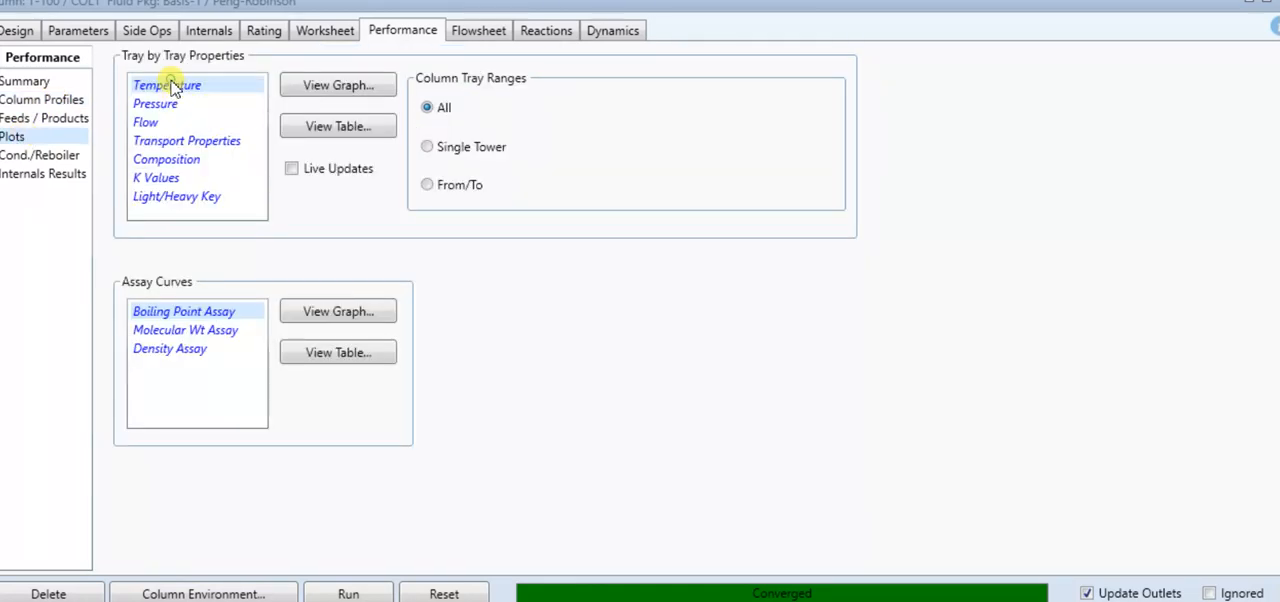
{"action": "left_click", "coordinate": [345, 92]}
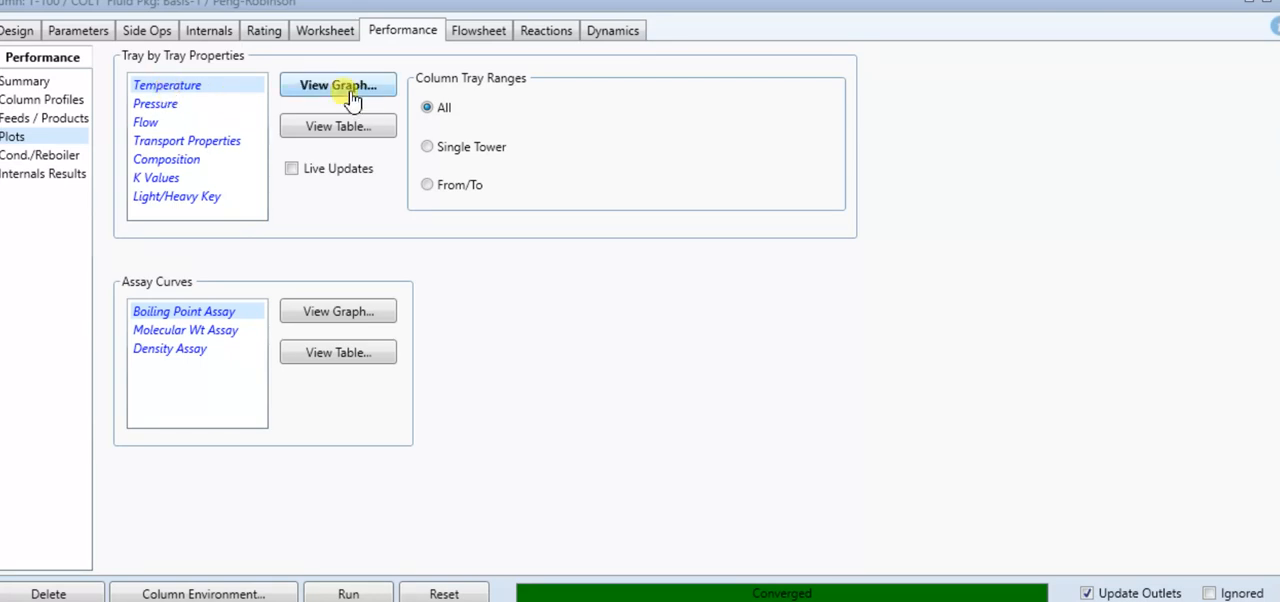
{"action": "mouse_move", "coordinate": [71, 134]}
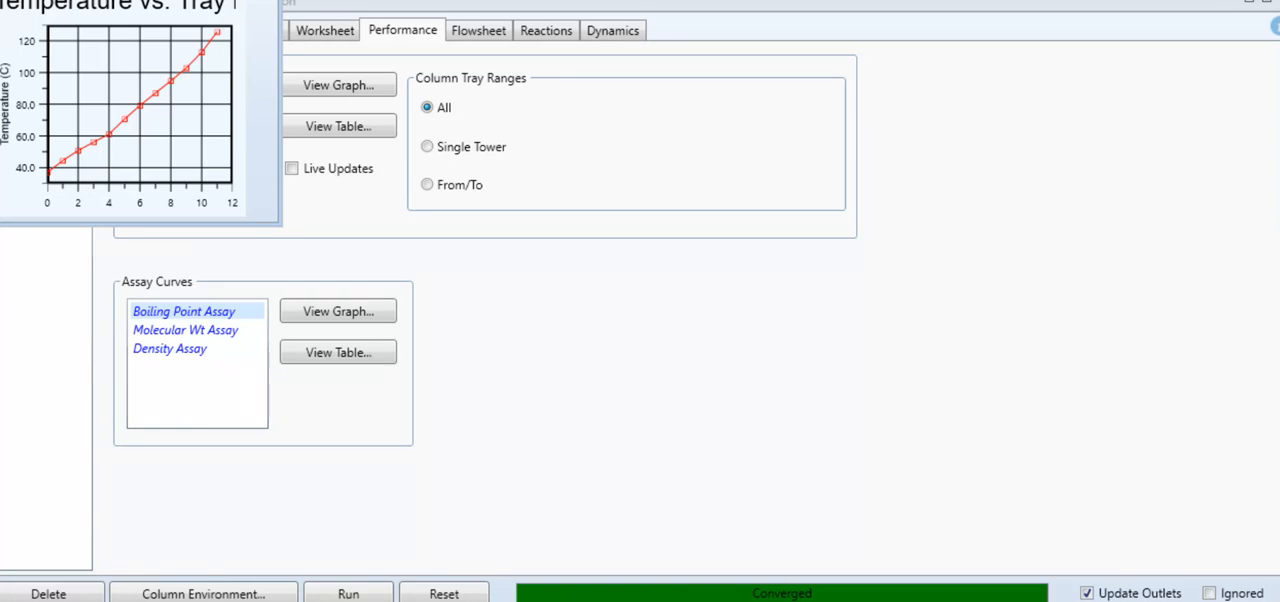
{"action": "key", "text": "alt+F4"}
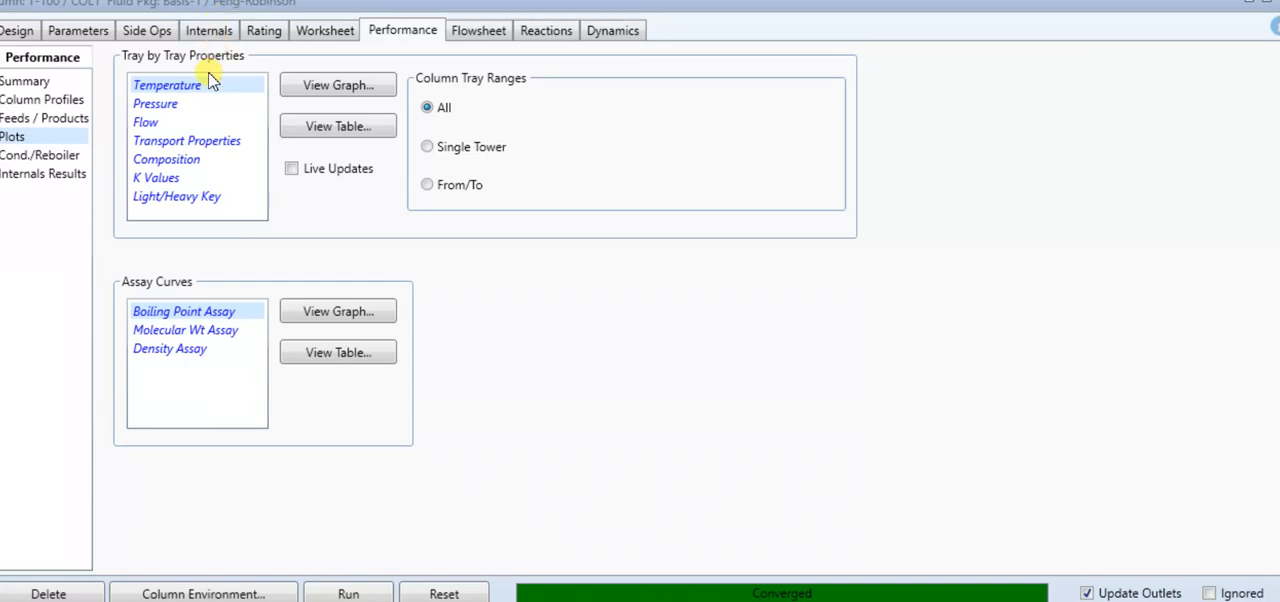
Examine the composition versus tray position graph of column T-100 and return to the main flowsheet
{"action": "left_click", "coordinate": [178, 159]}
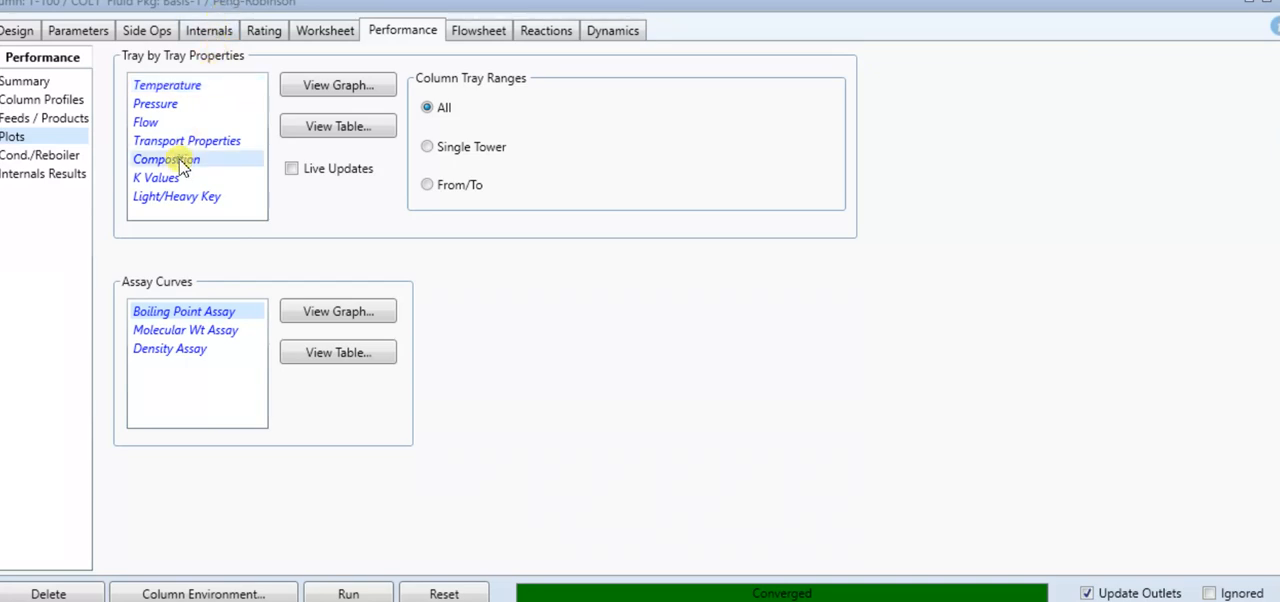
{"action": "left_click", "coordinate": [299, 91]}
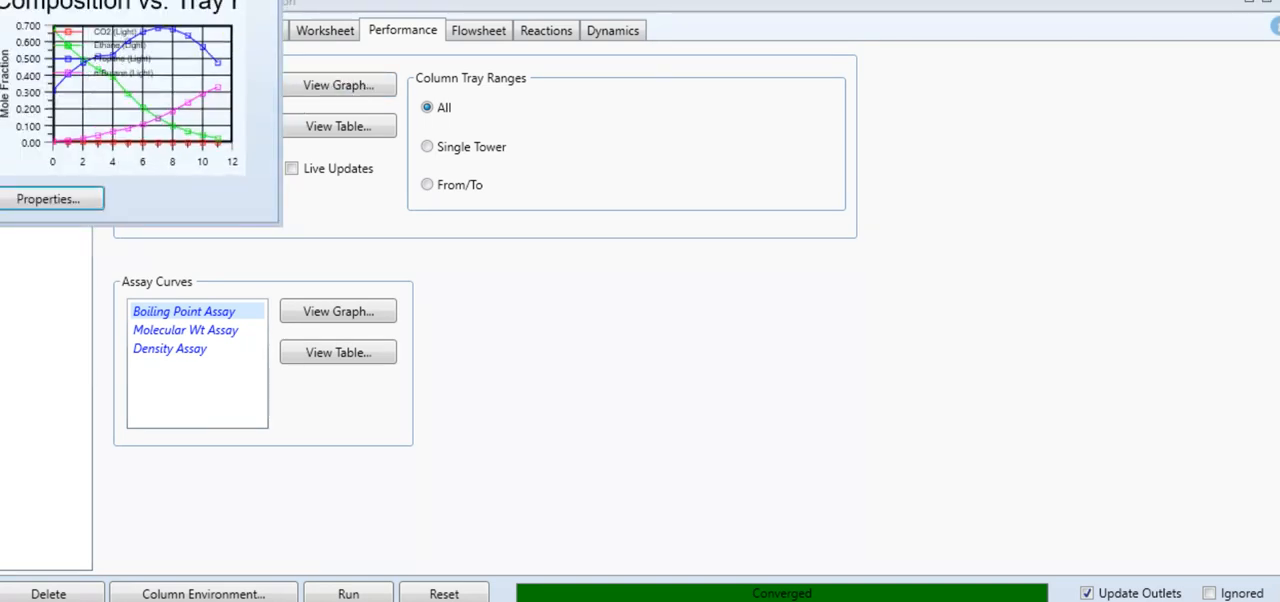
{"action": "left_click_drag", "start_coordinate": [170, 2], "coordinate": [170, 0]}
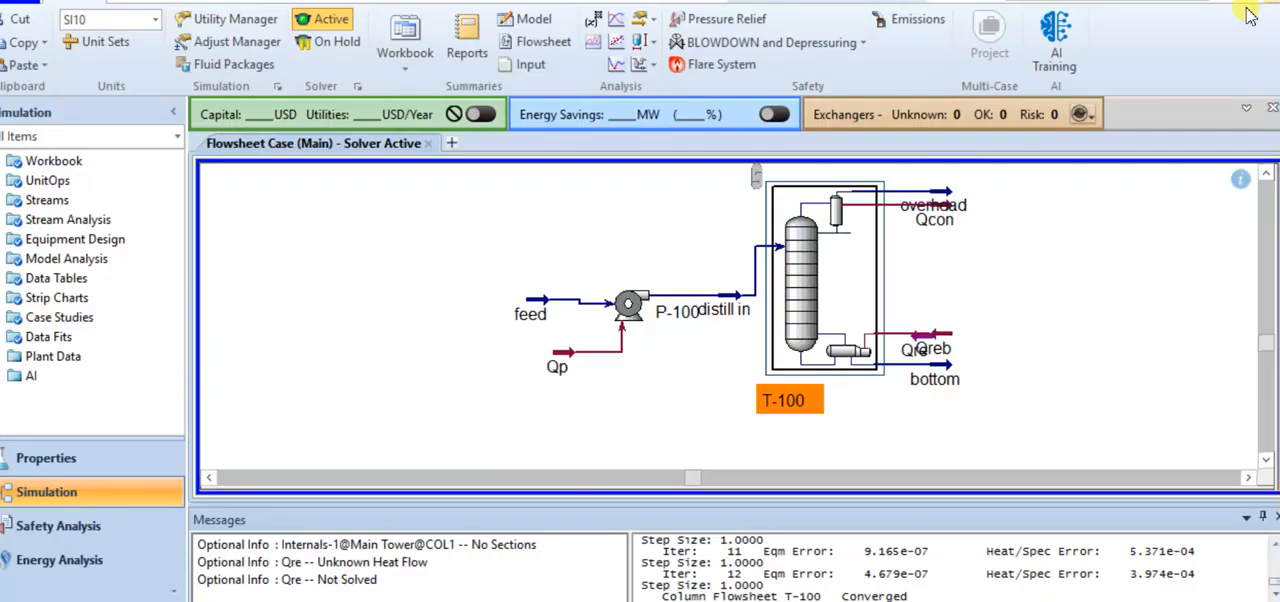
Set the number of stages of column T-100 to 15 and run the column
{"action": "double_click", "coordinate": [790, 290]}
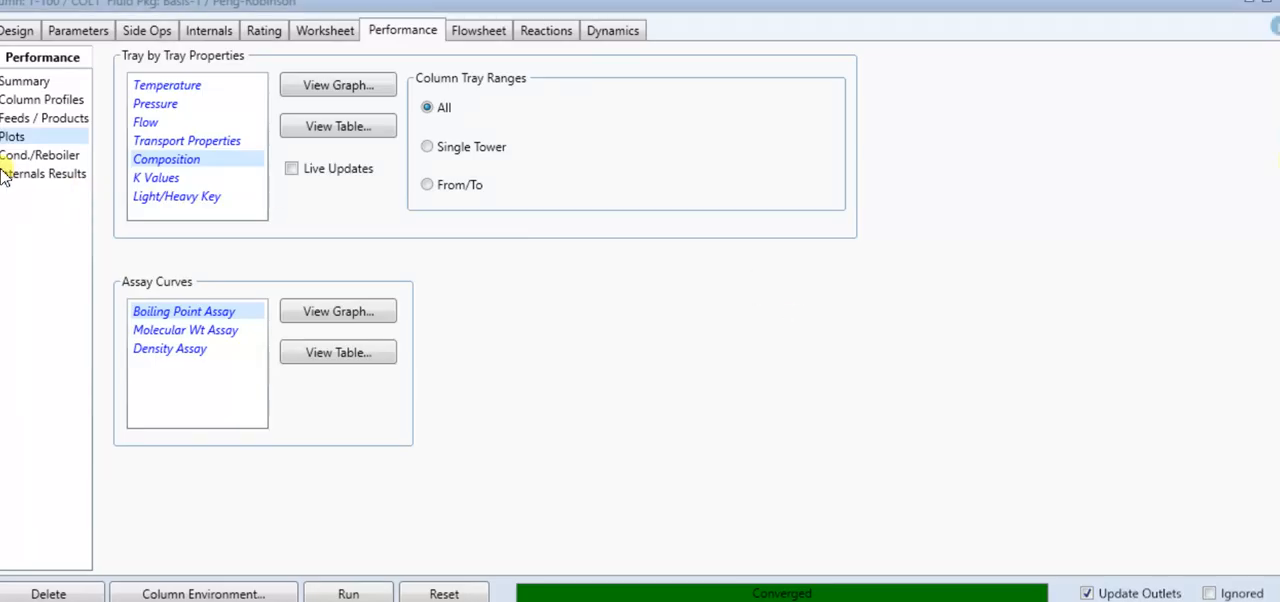
{"action": "left_click", "coordinate": [17, 30]}
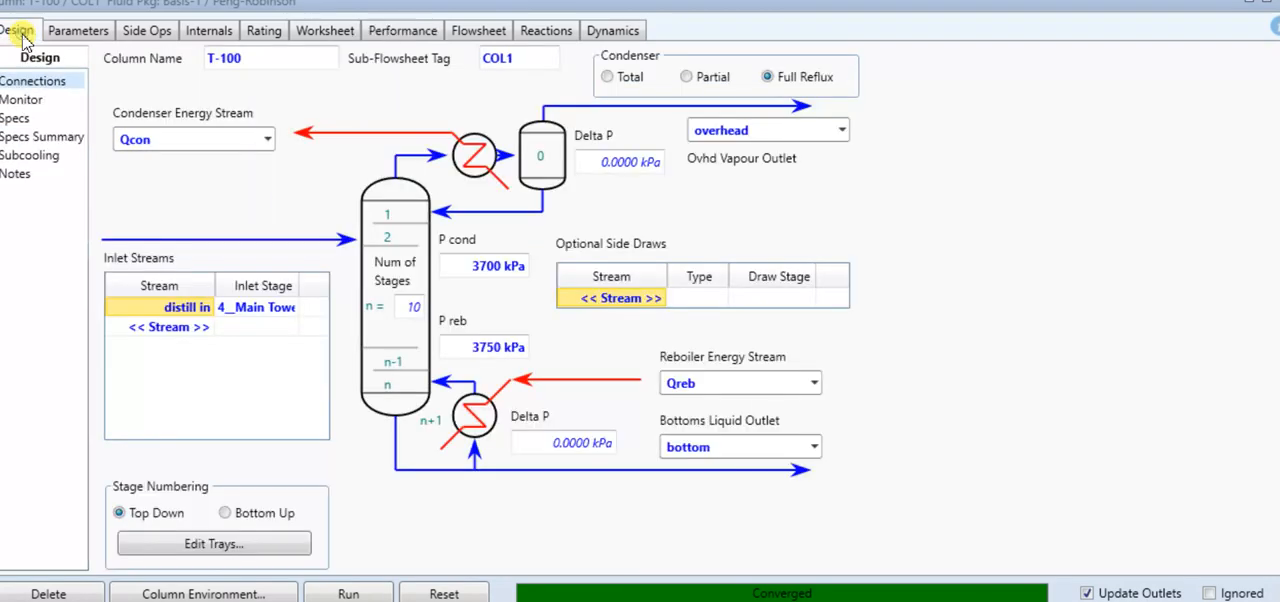
{"action": "left_click", "coordinate": [417, 312]}
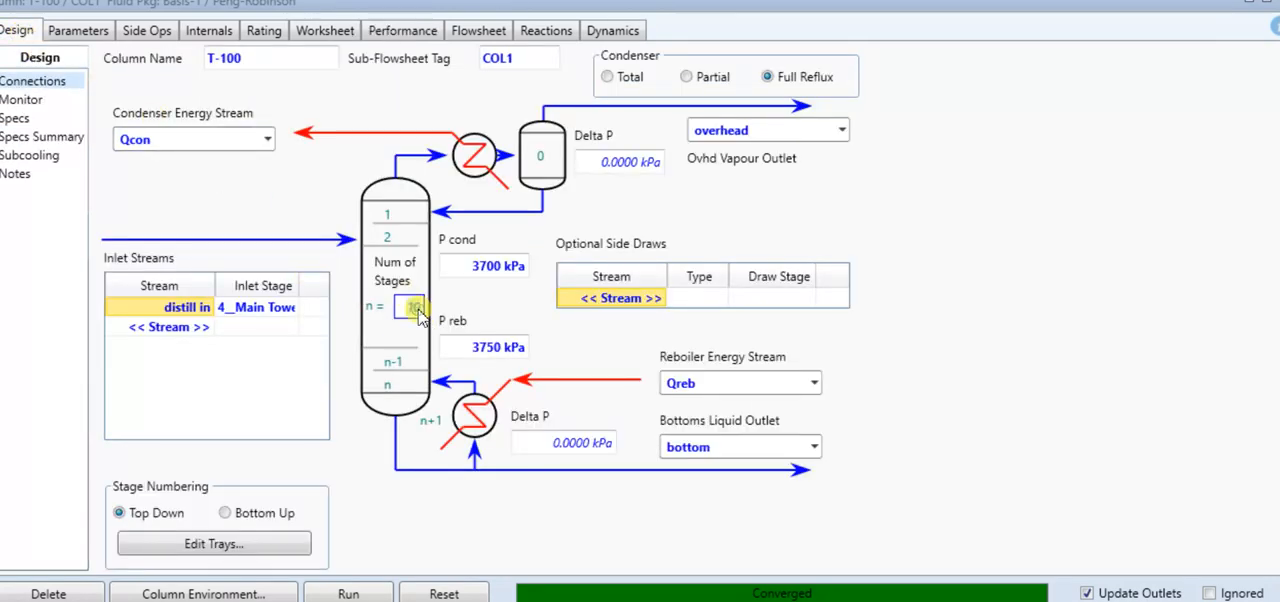
{"action": "type", "text": "1"}
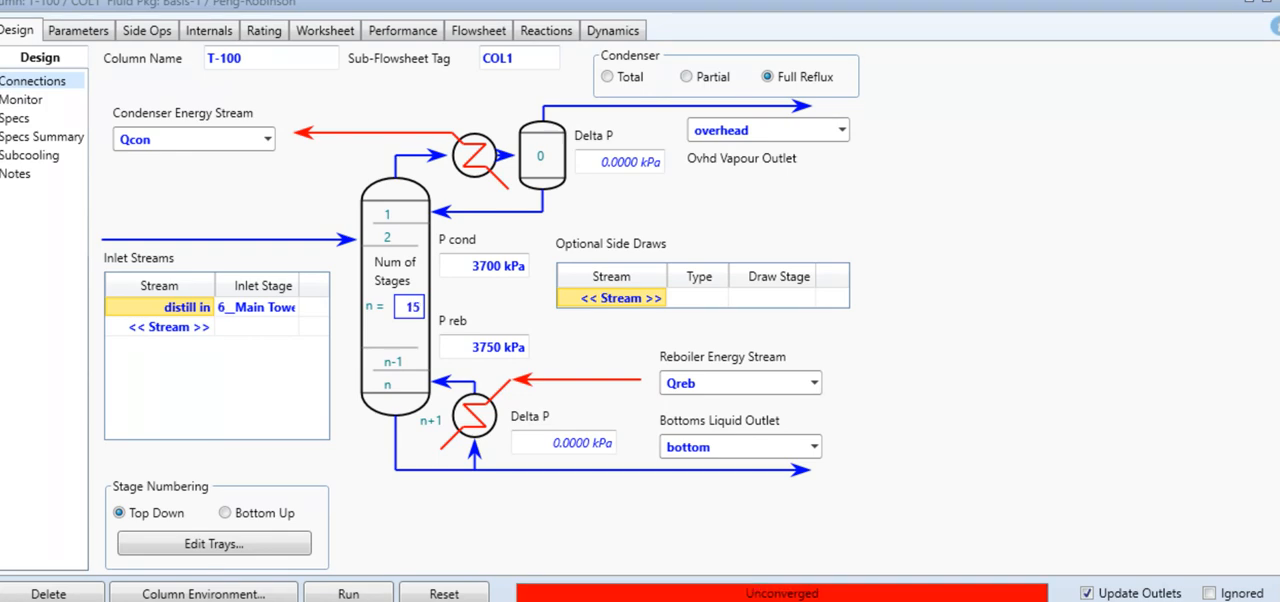
{"action": "left_click", "coordinate": [368, 594]}
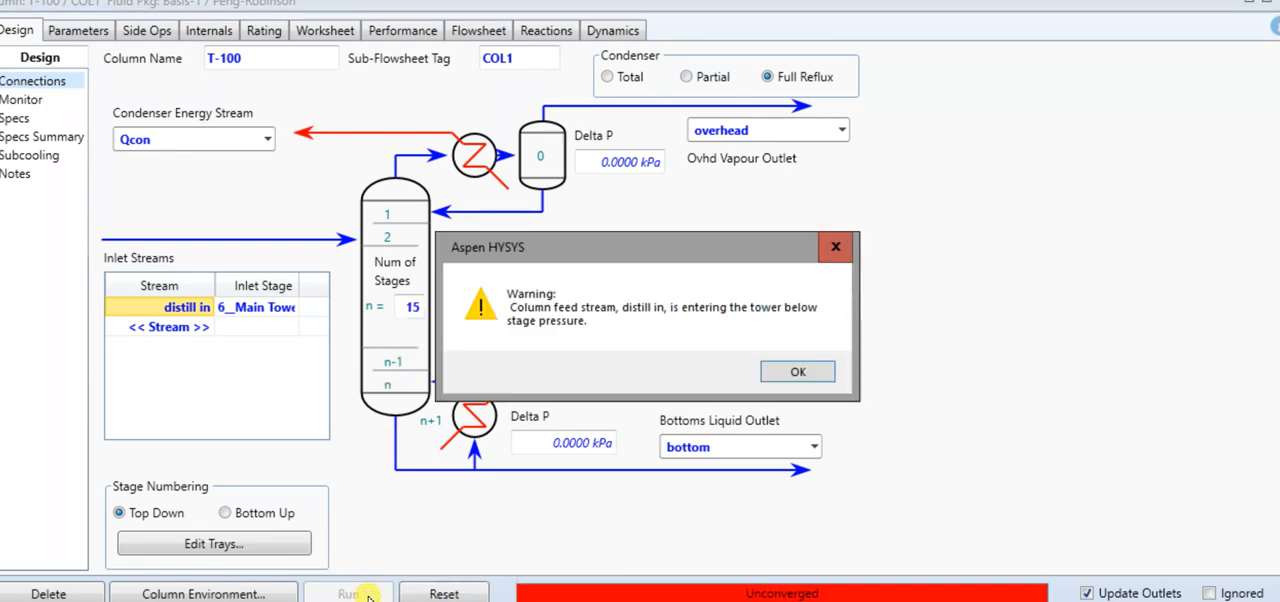
{"action": "left_click", "coordinate": [790, 372]}
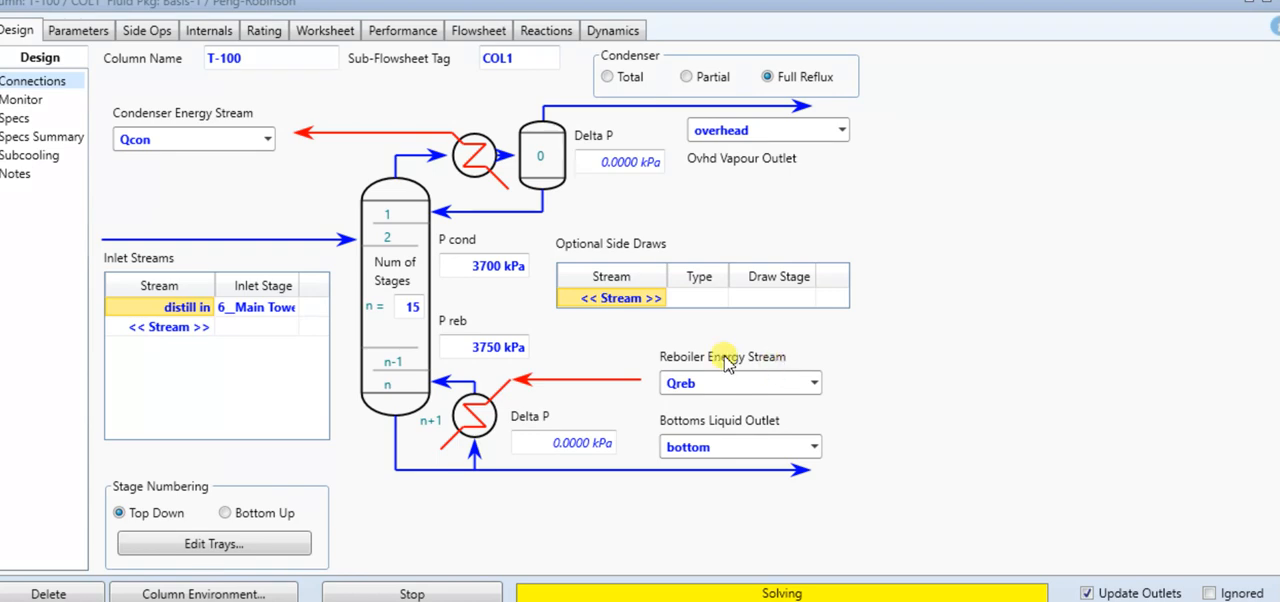
Try to set the number of stages to 12 while the column is solving
{"action": "left_click", "coordinate": [408, 306]}
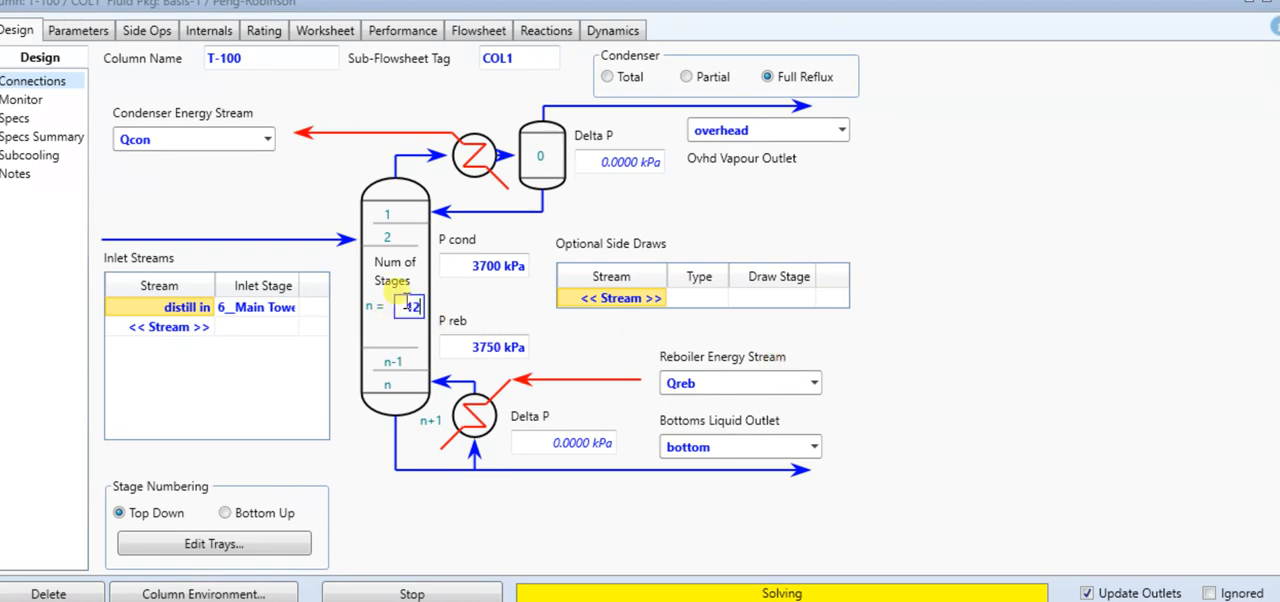
{"action": "left_click", "coordinate": [425, 593]}
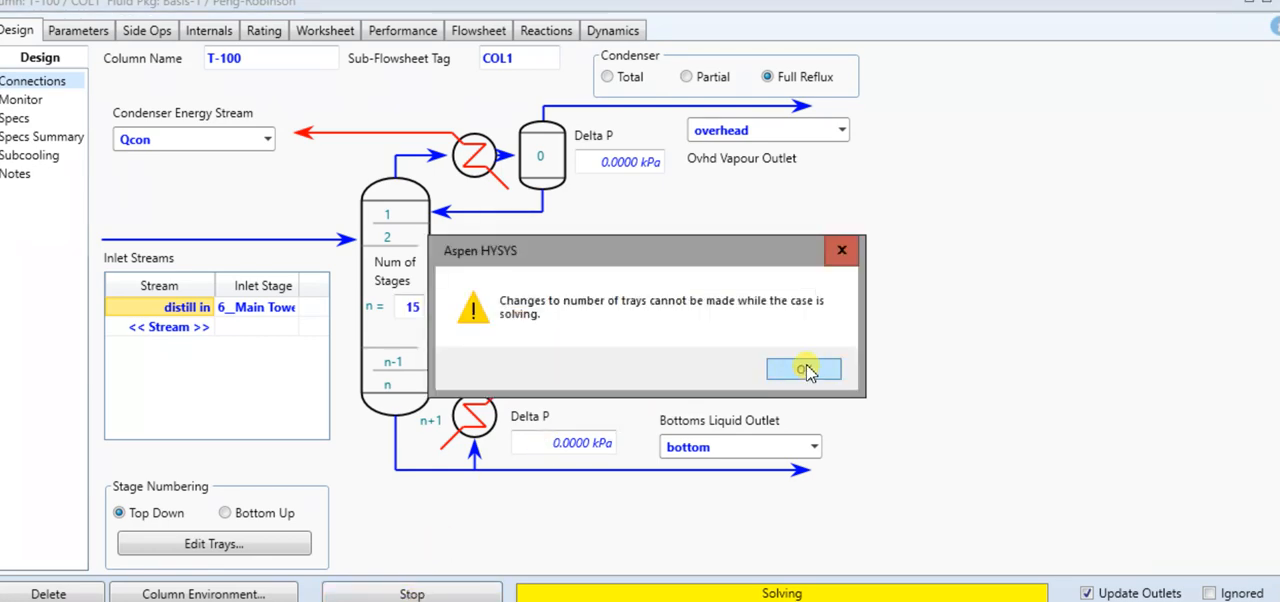
{"action": "left_click", "coordinate": [808, 370]}
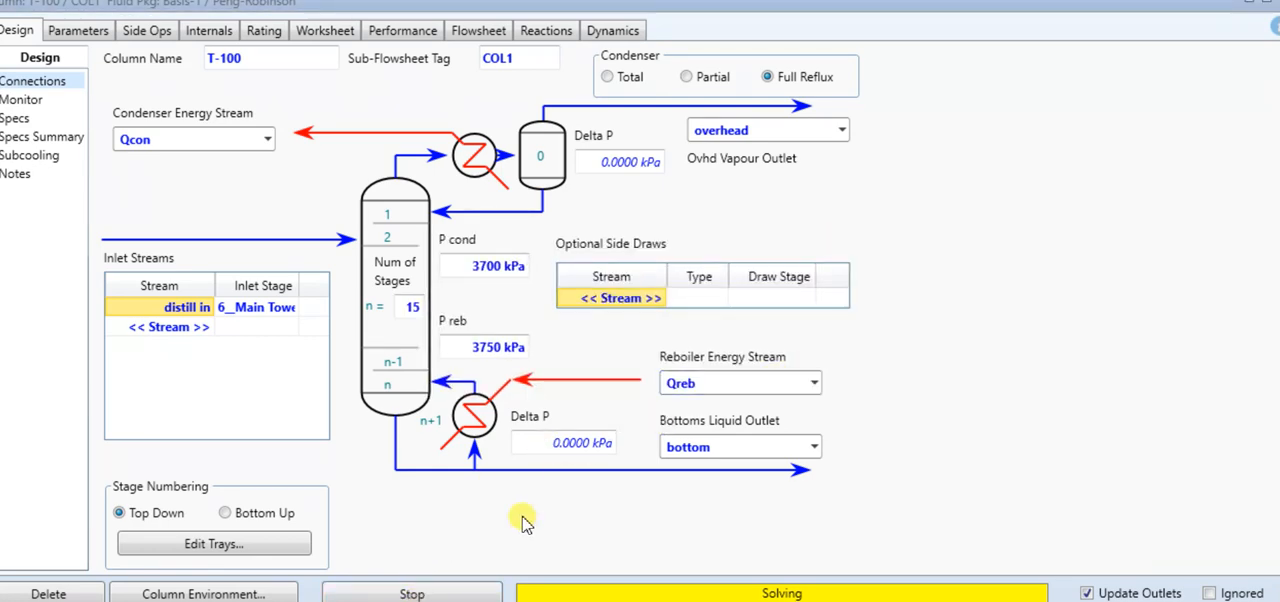
Stop the column solver, set the number of stages to 12 and run the column again
{"action": "left_click", "coordinate": [409, 594]}
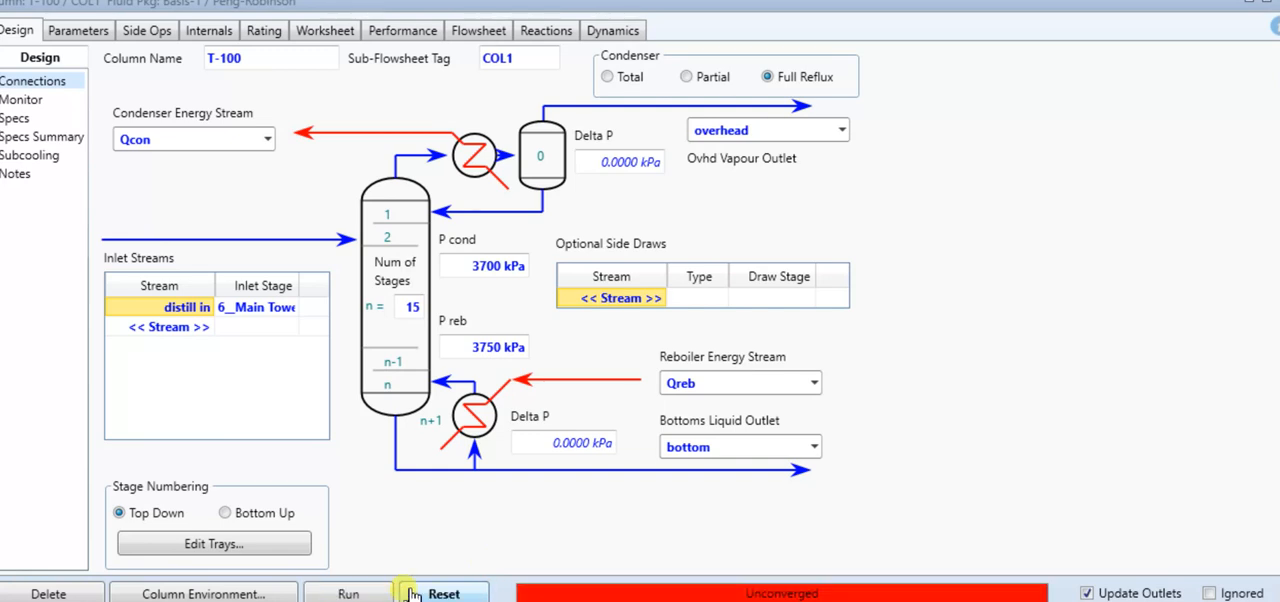
{"action": "left_click", "coordinate": [408, 307]}
{"action": "type", "text": "1"}
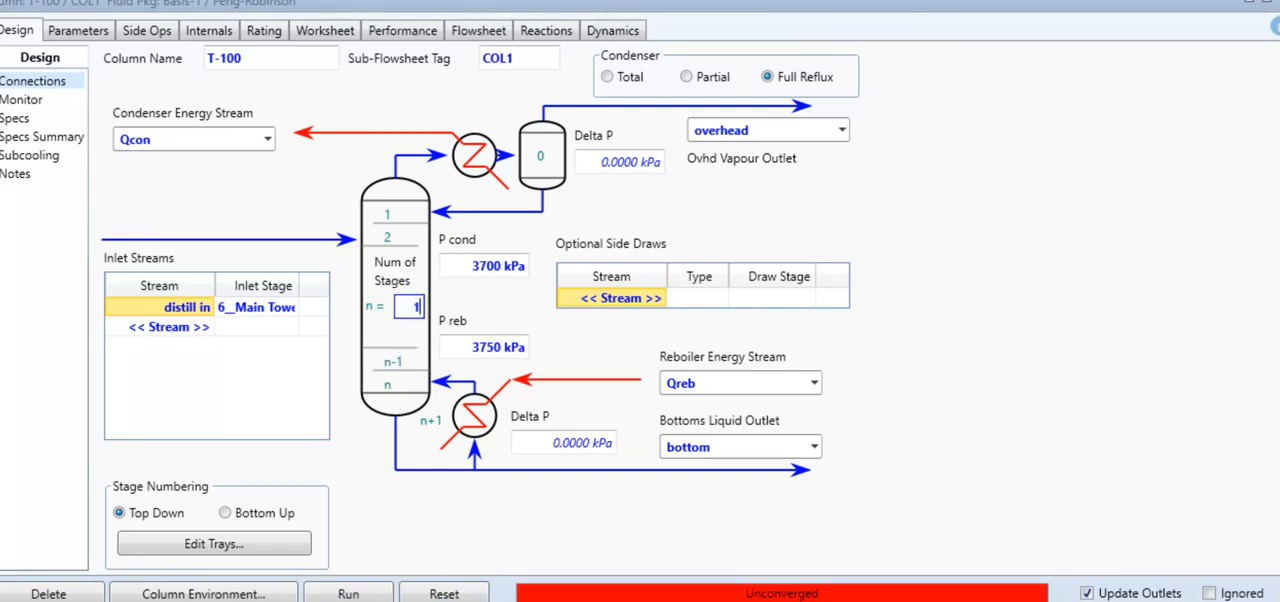
{"action": "left_click", "coordinate": [362, 596]}
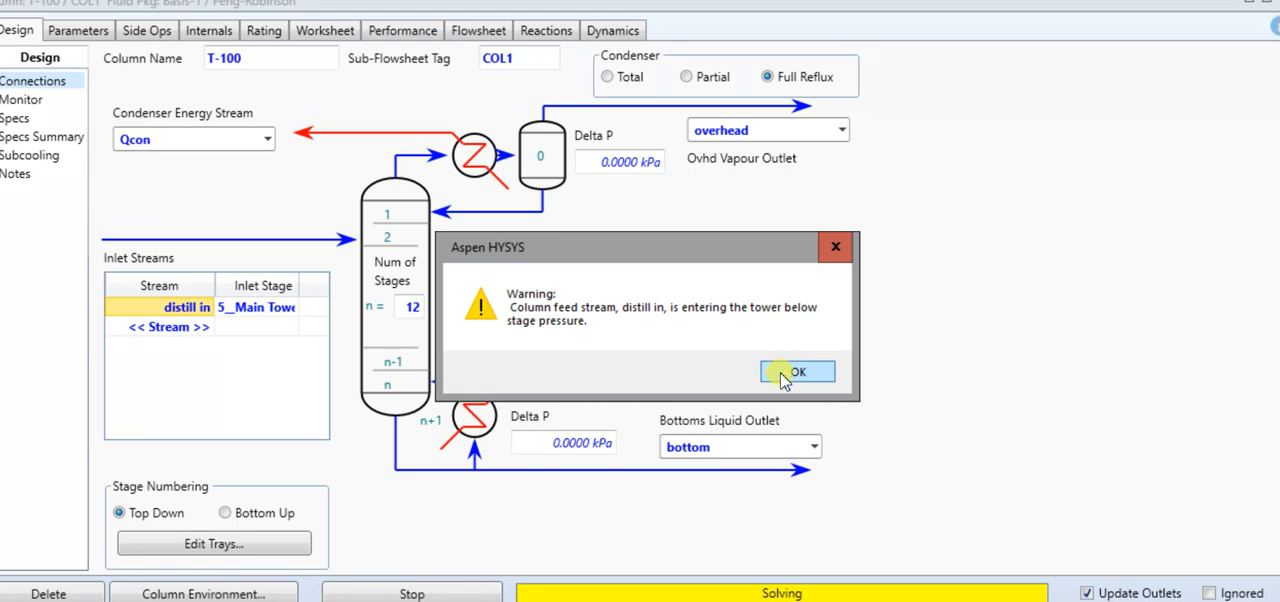
{"action": "left_click", "coordinate": [784, 376]}
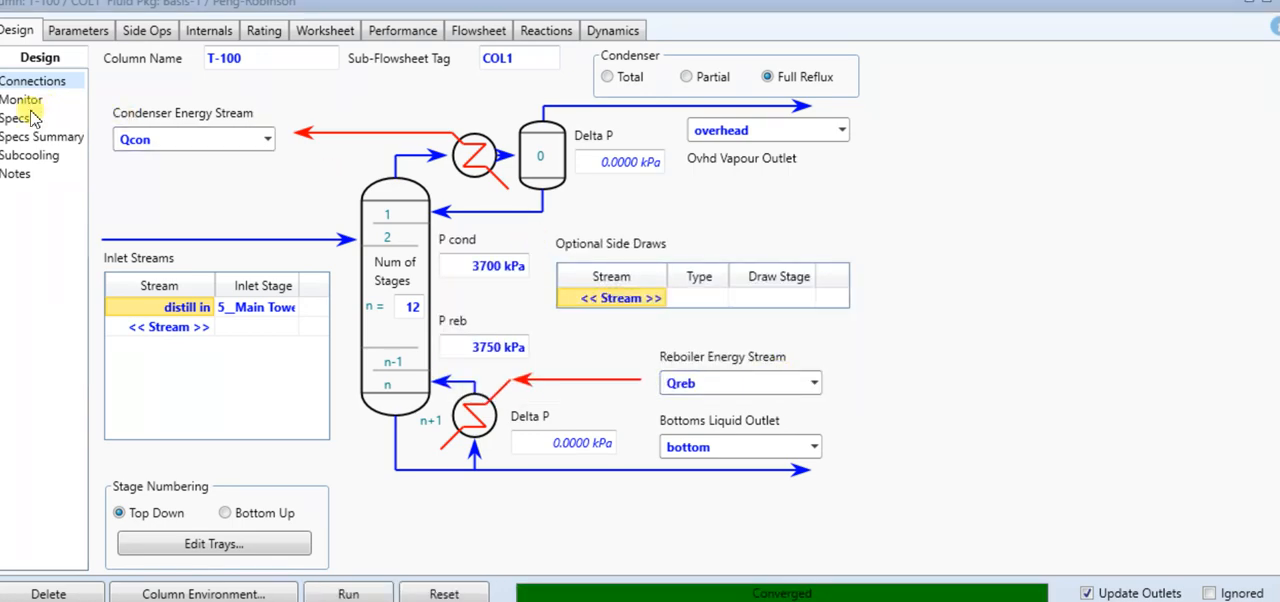
Examine the enlarged composition versus tray position graph for the 12-stage column
{"action": "left_click", "coordinate": [380, 40]}
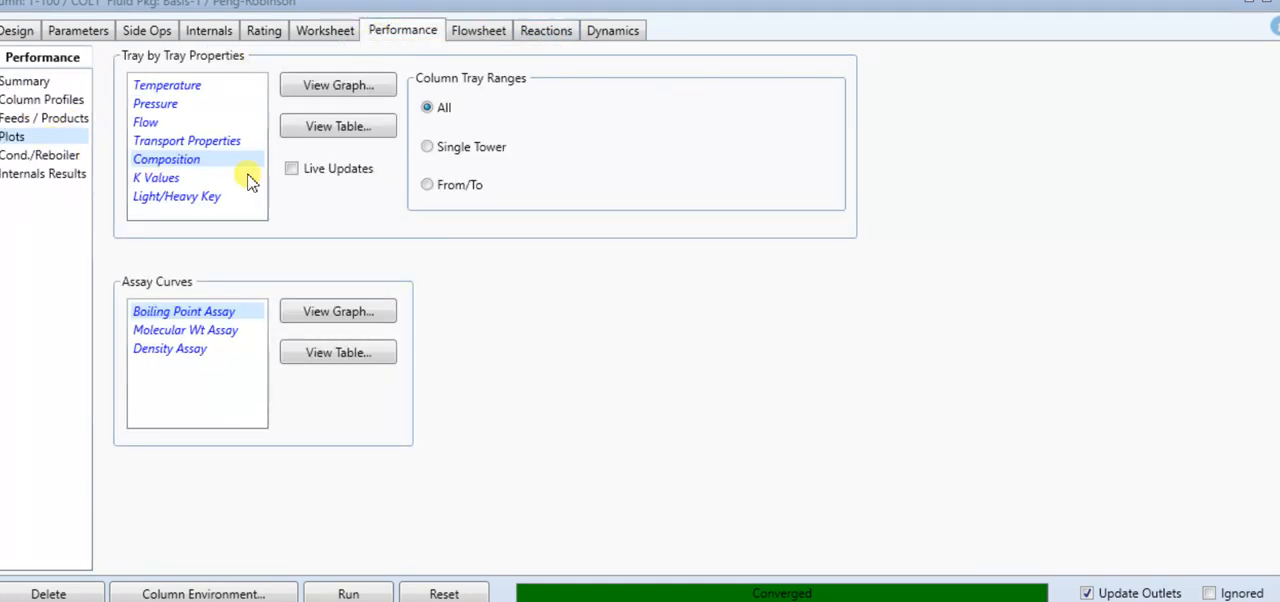
{"action": "left_click", "coordinate": [350, 86]}
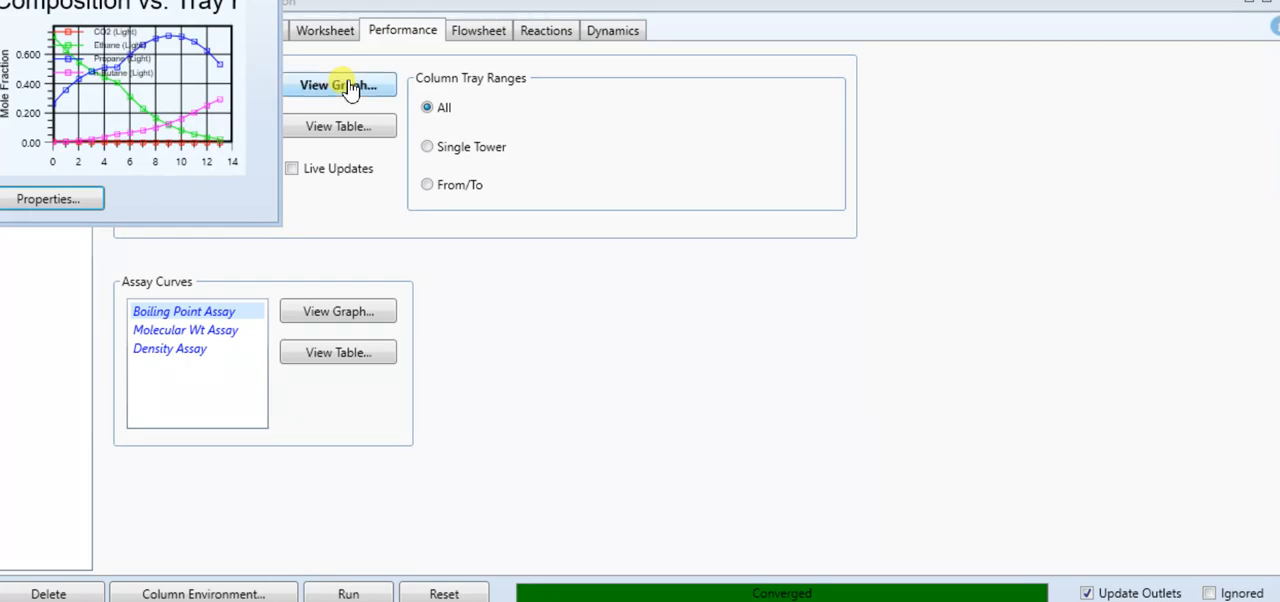
{"action": "left_click", "coordinate": [246, 1]}
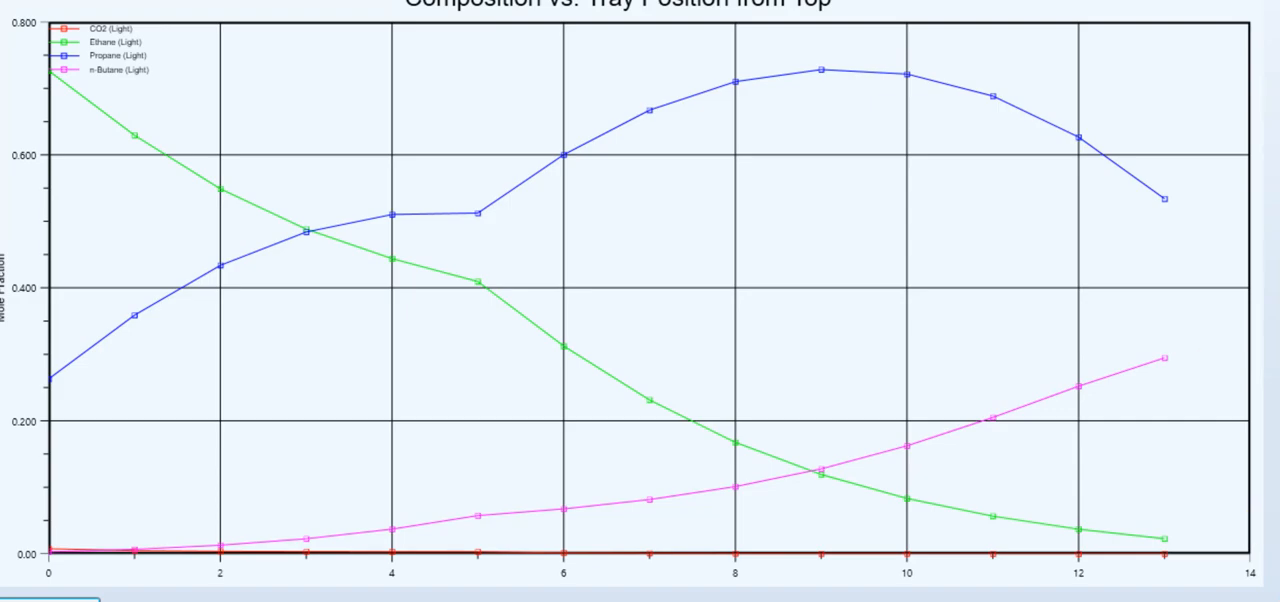
{"action": "left_click", "coordinate": [1272, 2]}
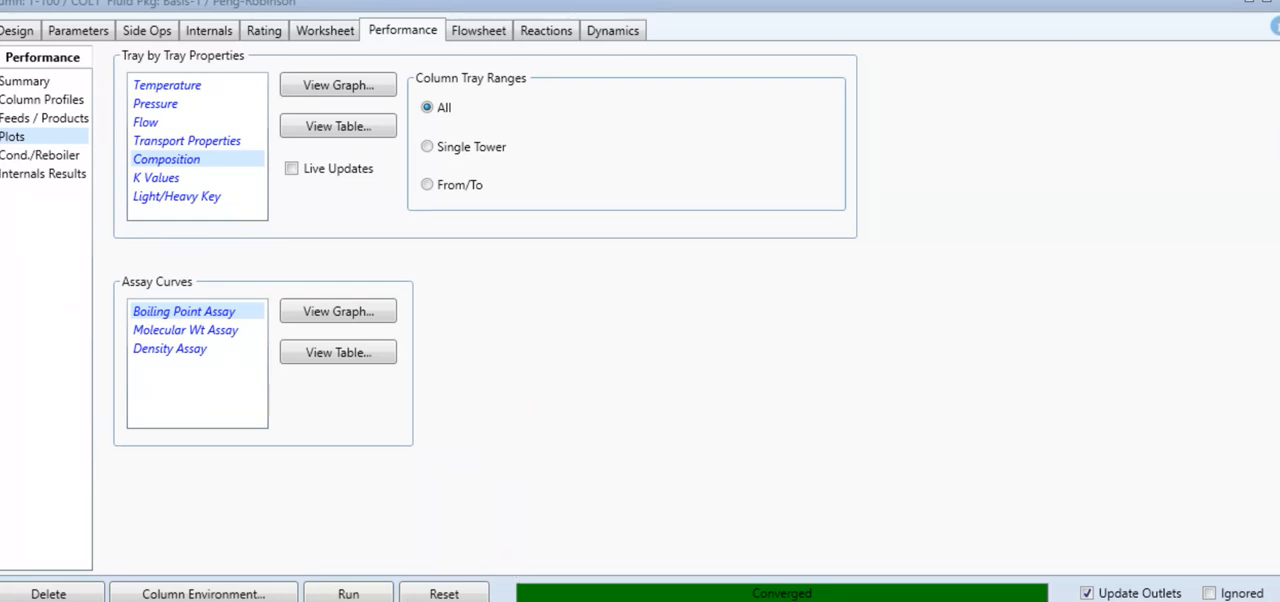
Switch to the assignment document and read the criteria for checking whether the distillation column is optimized
{"action": "left_click", "coordinate": [474, 590]}
{"action": "scroll", "coordinate": [551, 479], "scroll_direction": "down", "scroll_amount": 4}
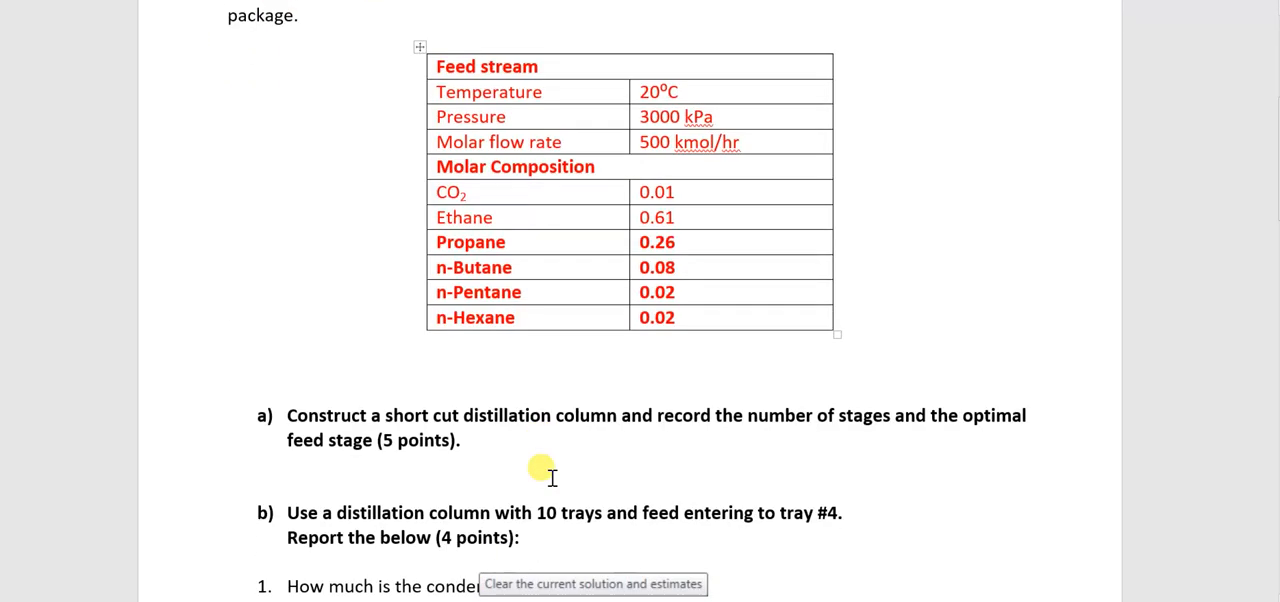
{"action": "scroll", "coordinate": [551, 479], "scroll_direction": "down", "scroll_amount": 10}
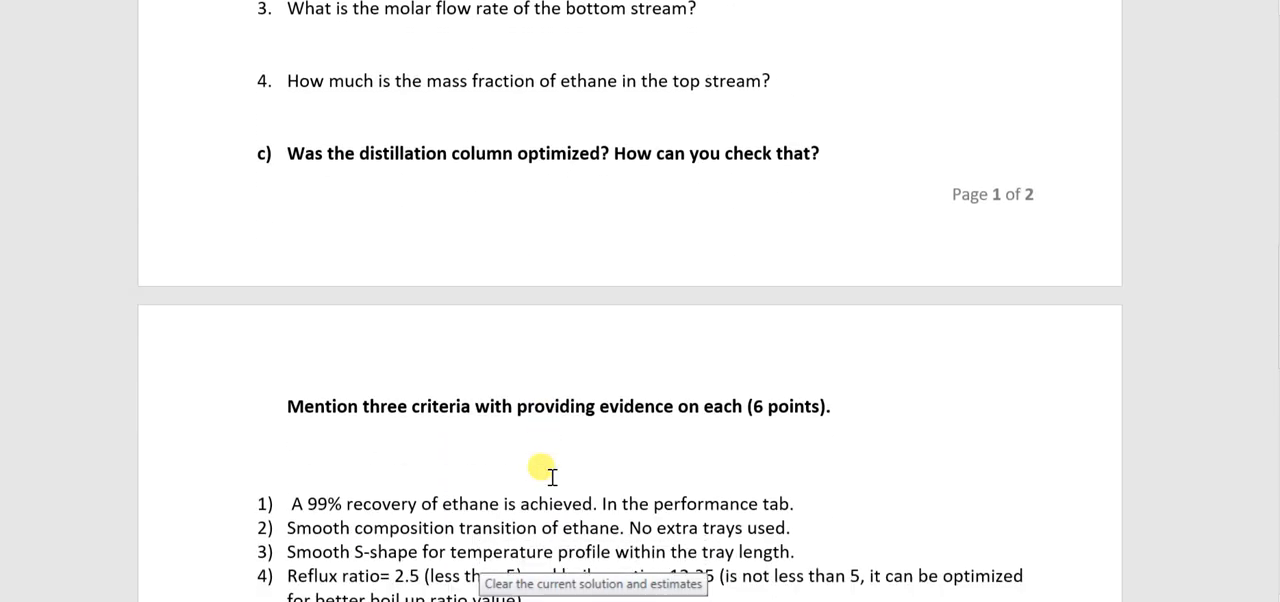
{"action": "scroll", "coordinate": [551, 477], "scroll_direction": "down", "scroll_amount": 3}
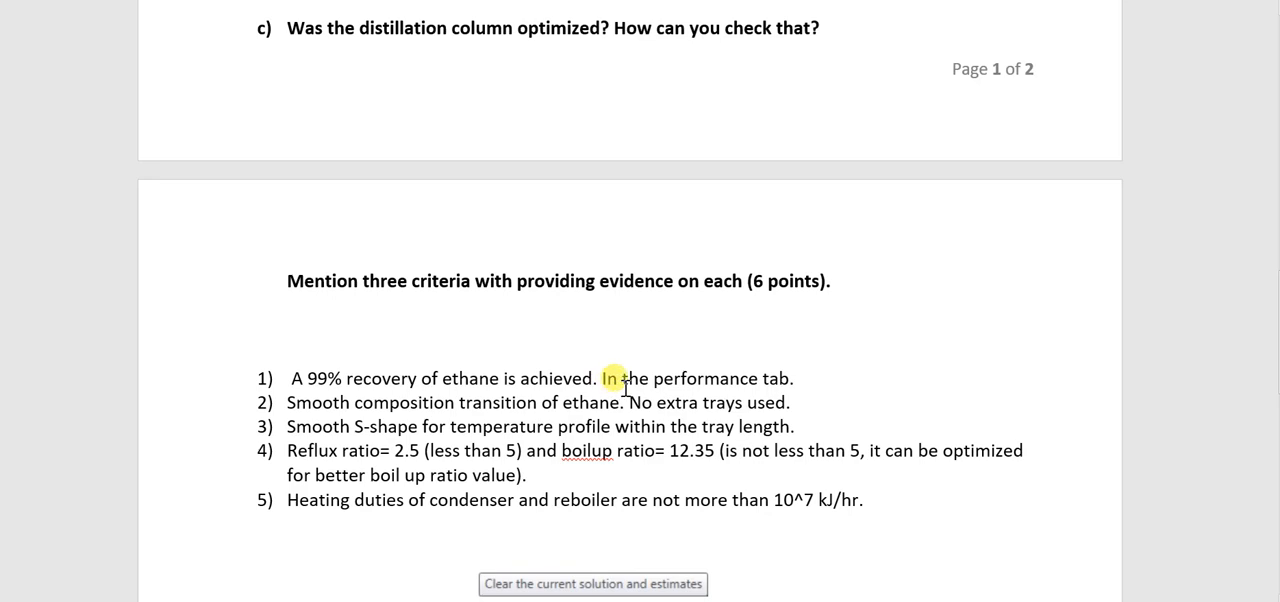
{"action": "scroll", "coordinate": [625, 380], "scroll_direction": "down", "scroll_amount": 1}
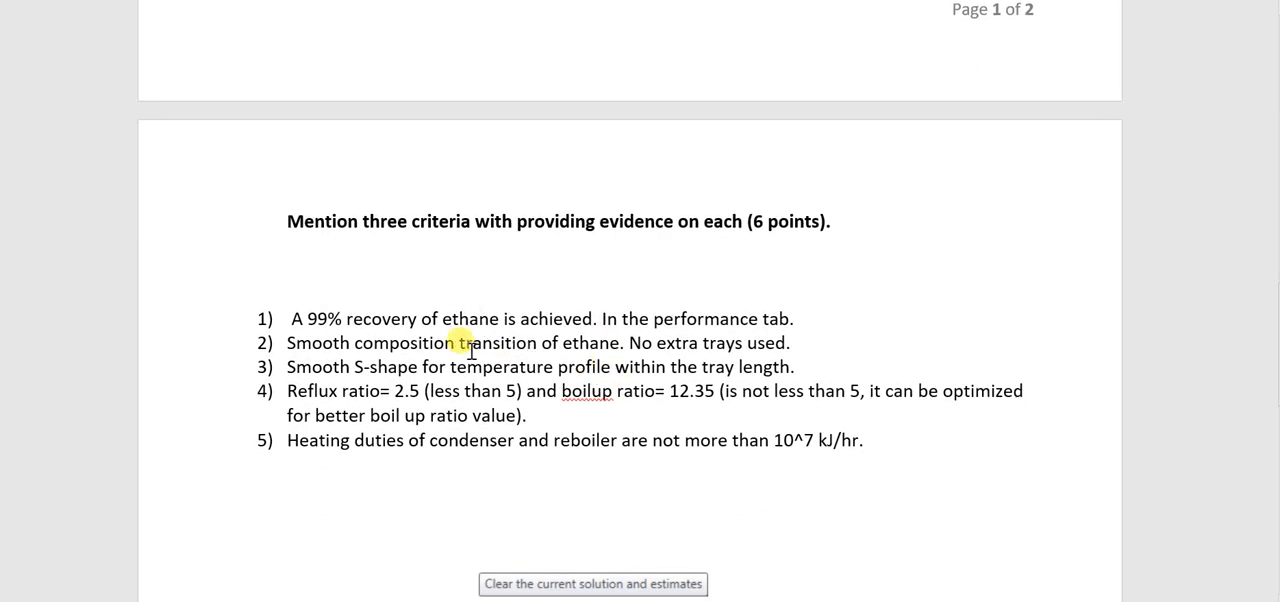